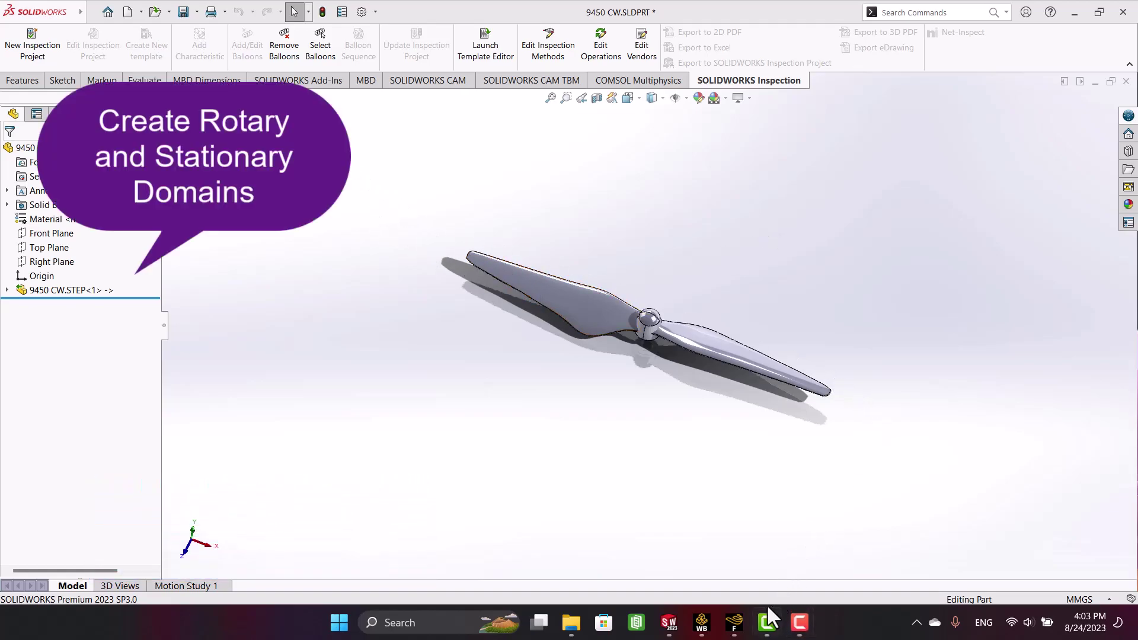
# Step: Orbit the 9450 propeller in SolidWorks, then rotate and zoom its Fluent mesh
pyautogui.moveTo(724, 294); pyautogui.dragTo(690, 371, button='middle')
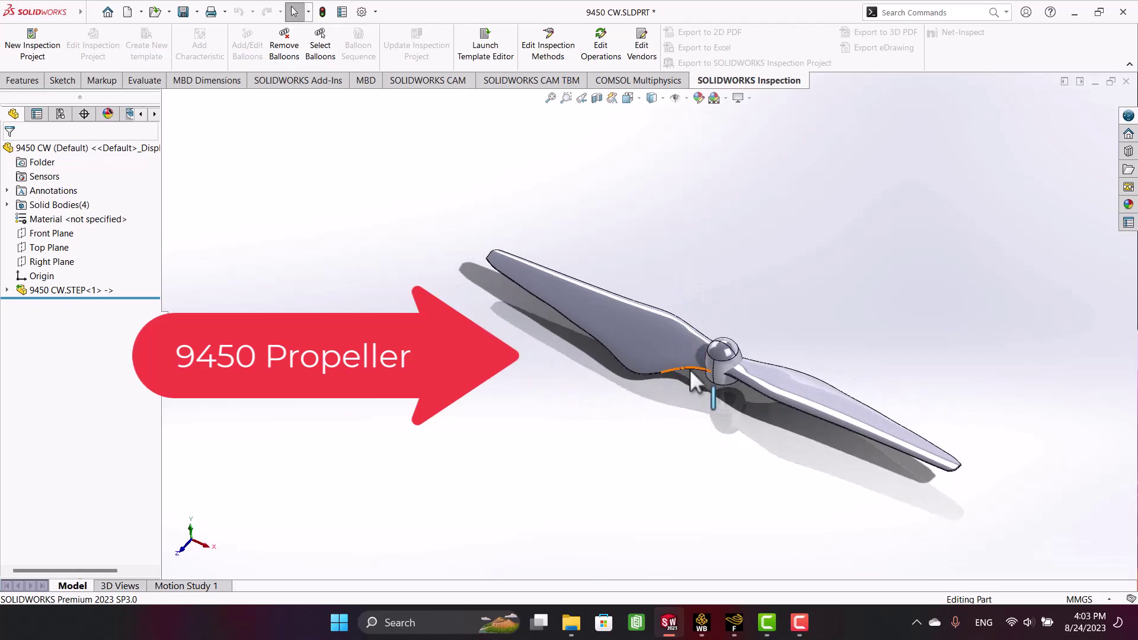
pyautogui.click(734, 624)
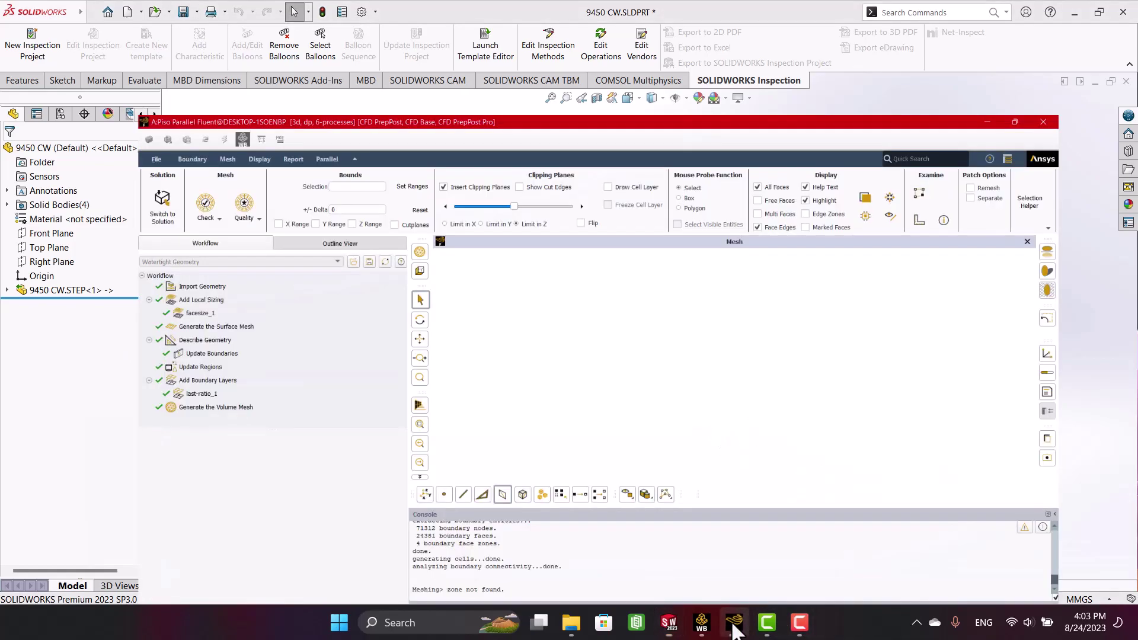
pyautogui.moveTo(691, 261); pyautogui.dragTo(724, 350)
pyautogui.scroll(5, 722, 360)
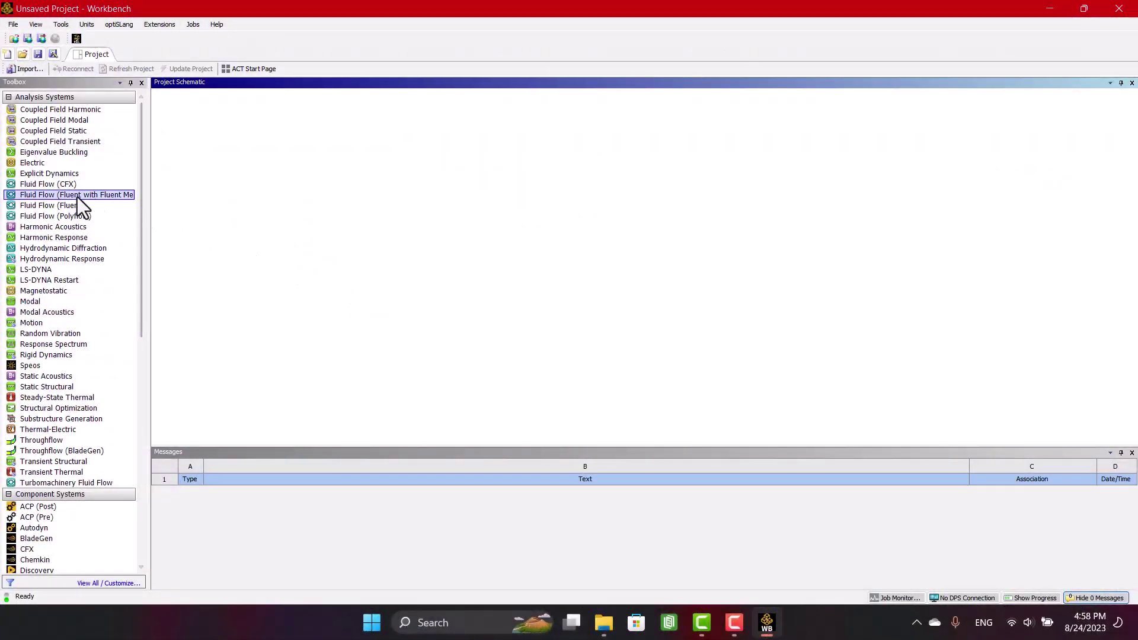
# Step: Add a Fluent with Fluent Meshing system, import the 9450 CW geometry, and edit it in SpaceClaim
pyautogui.moveTo(77, 195); pyautogui.dragTo(210, 142)
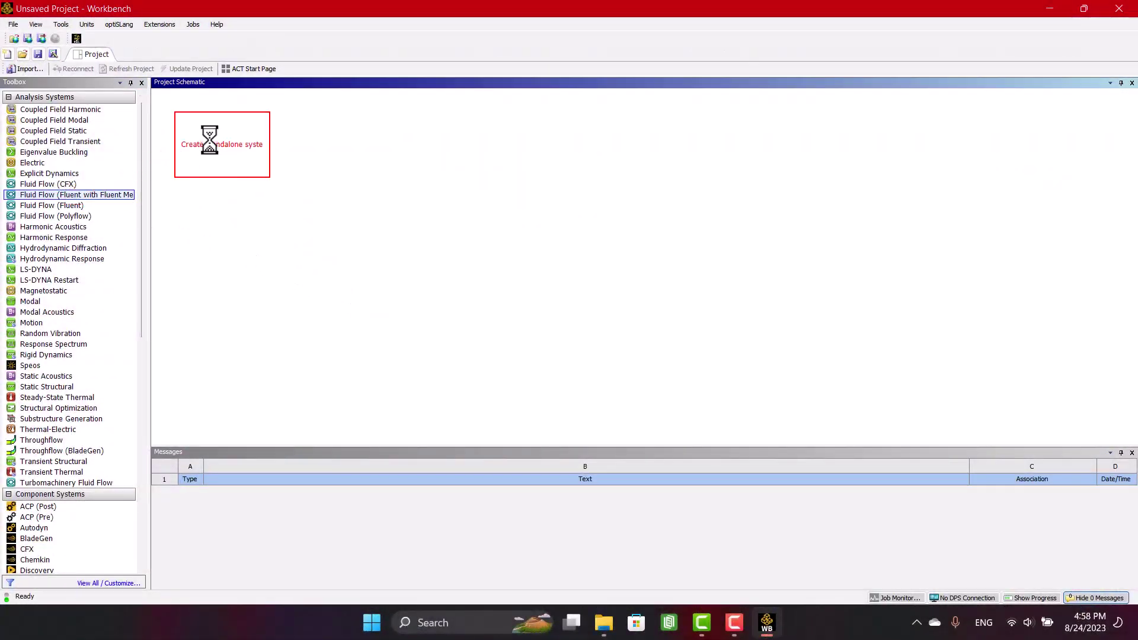
pyautogui.click(215, 146)
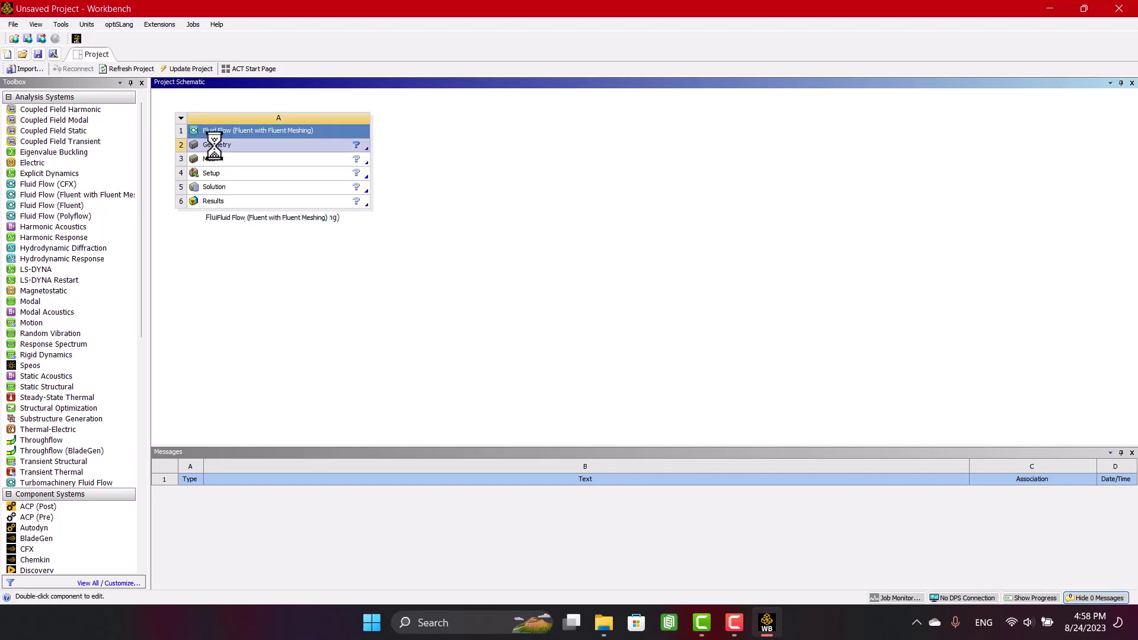
pyautogui.rightClick(214, 146)
pyautogui.moveTo(330, 194)
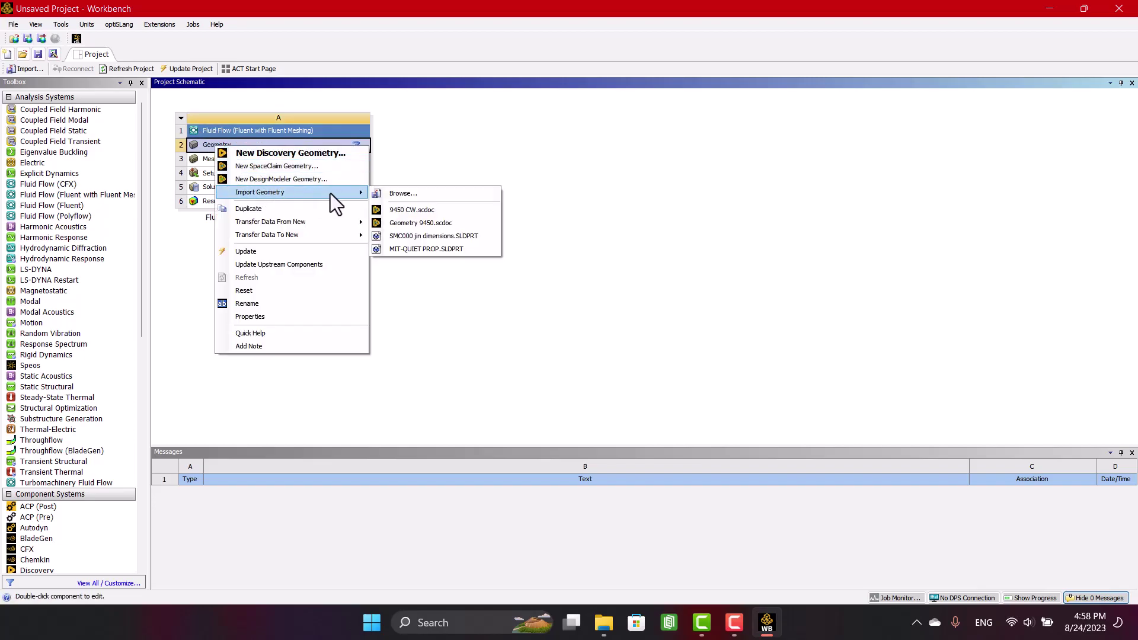
pyautogui.click(380, 193)
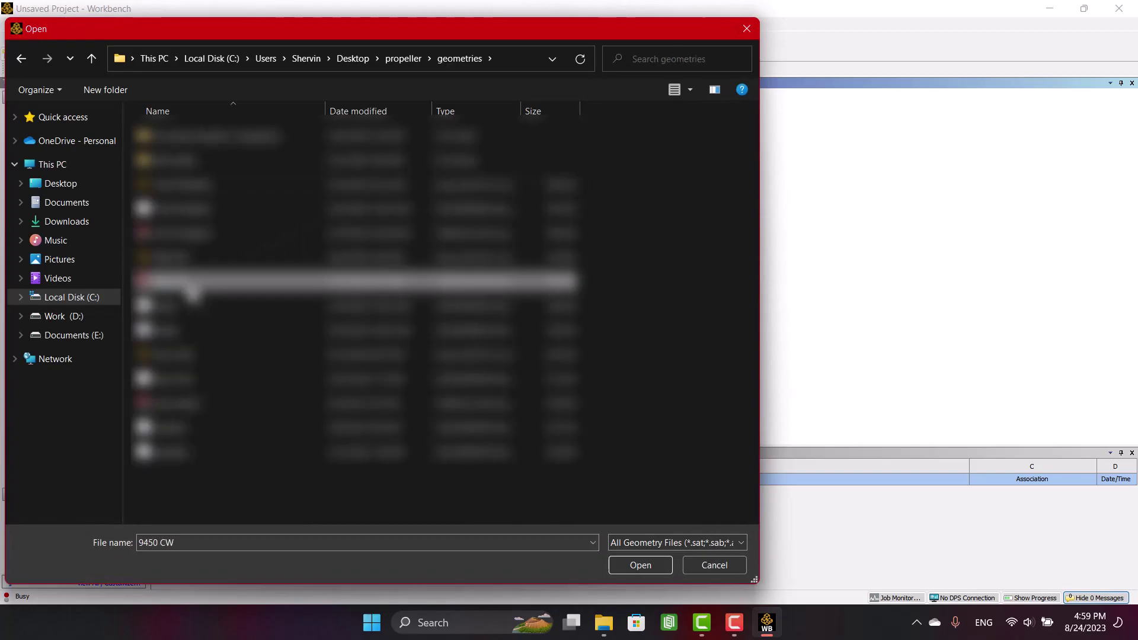
pyautogui.doubleClick(187, 283)
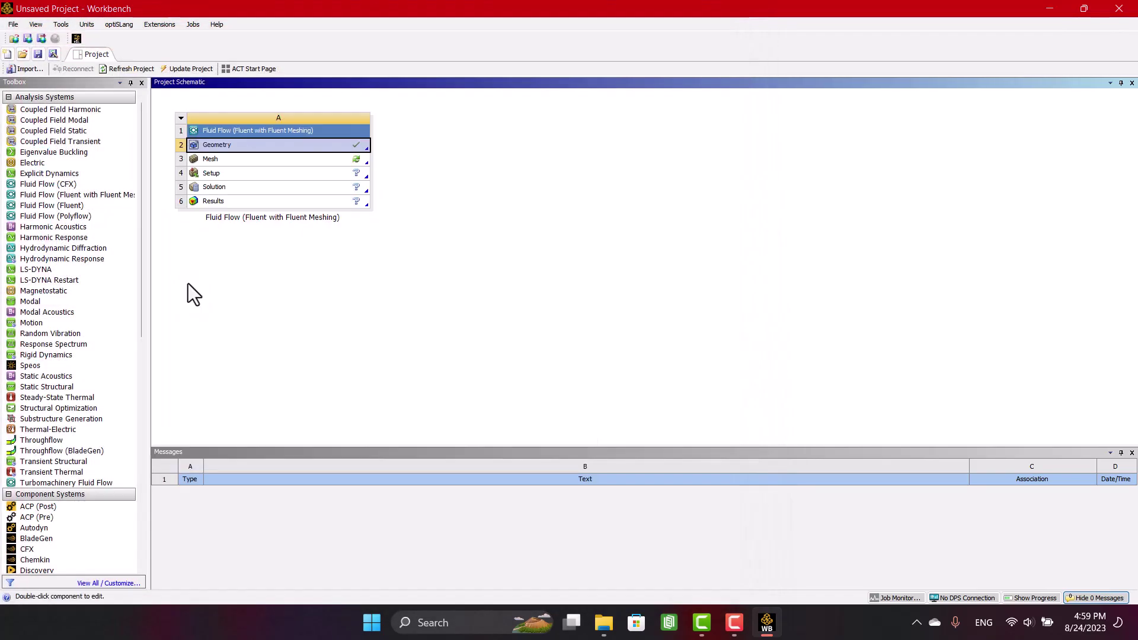
pyautogui.rightClick(257, 152)
pyautogui.click(267, 171)
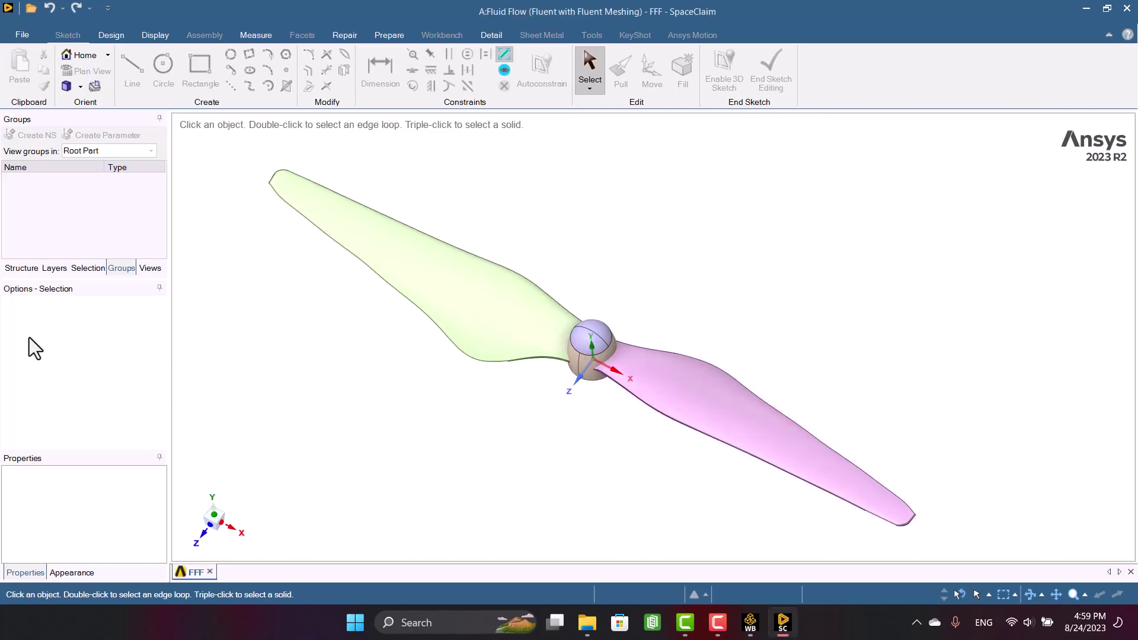
# Step: Delete Component3, the hub cap part, from the Structure tree
pyautogui.click(14, 268)
pyautogui.moveTo(432, 436); pyautogui.dragTo(453, 394, button='middle')
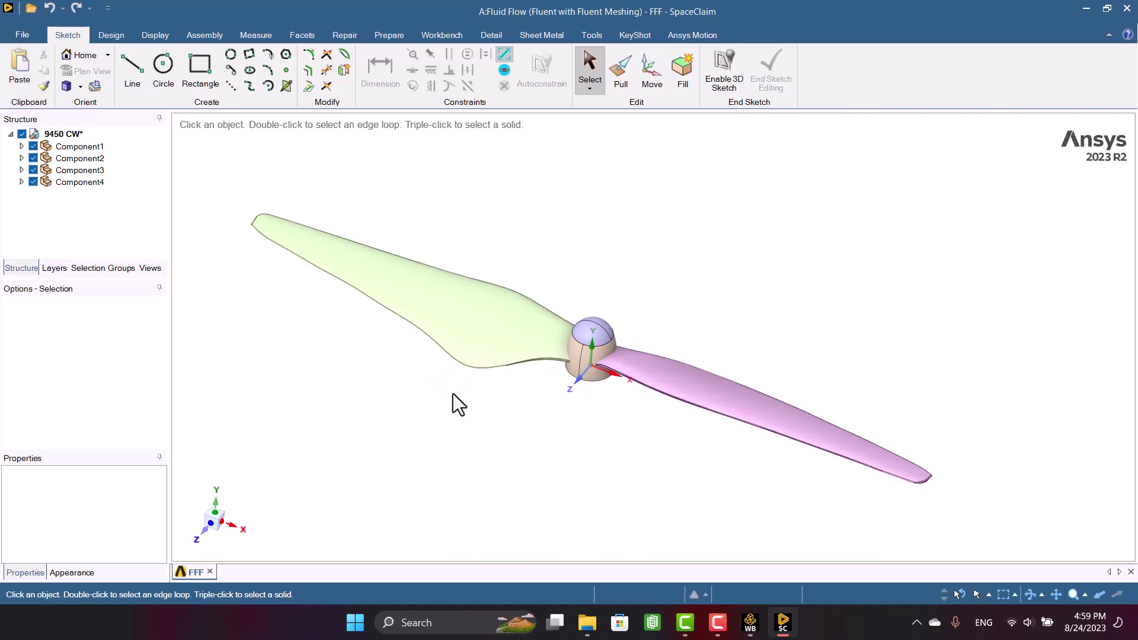
pyautogui.click(93, 170)
pyautogui.rightClick(93, 170)
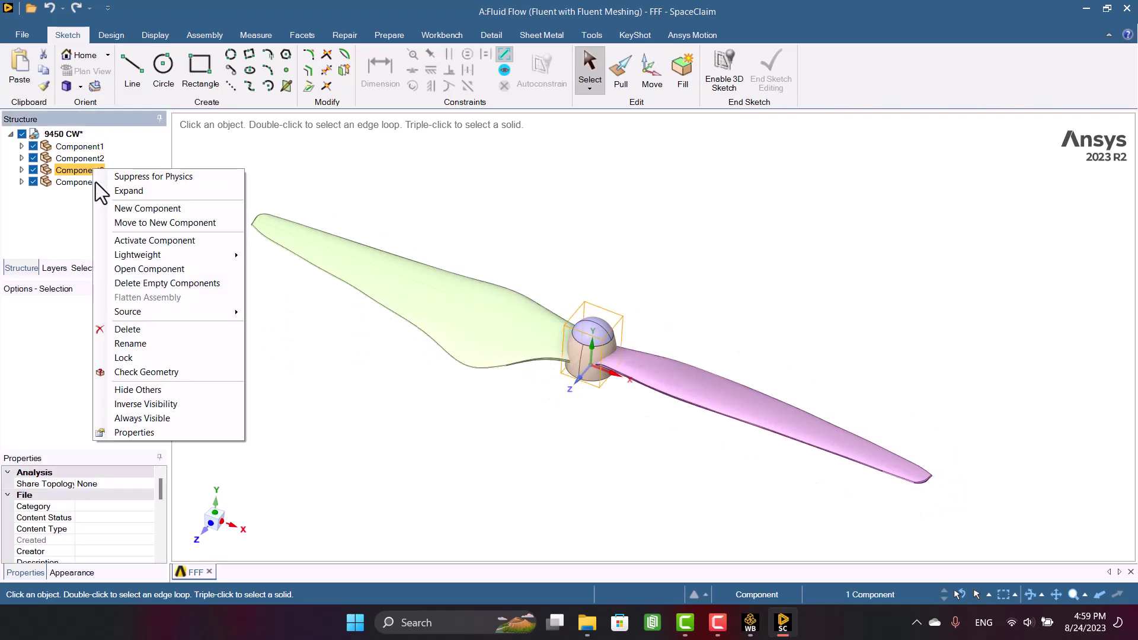
pyautogui.click(128, 329)
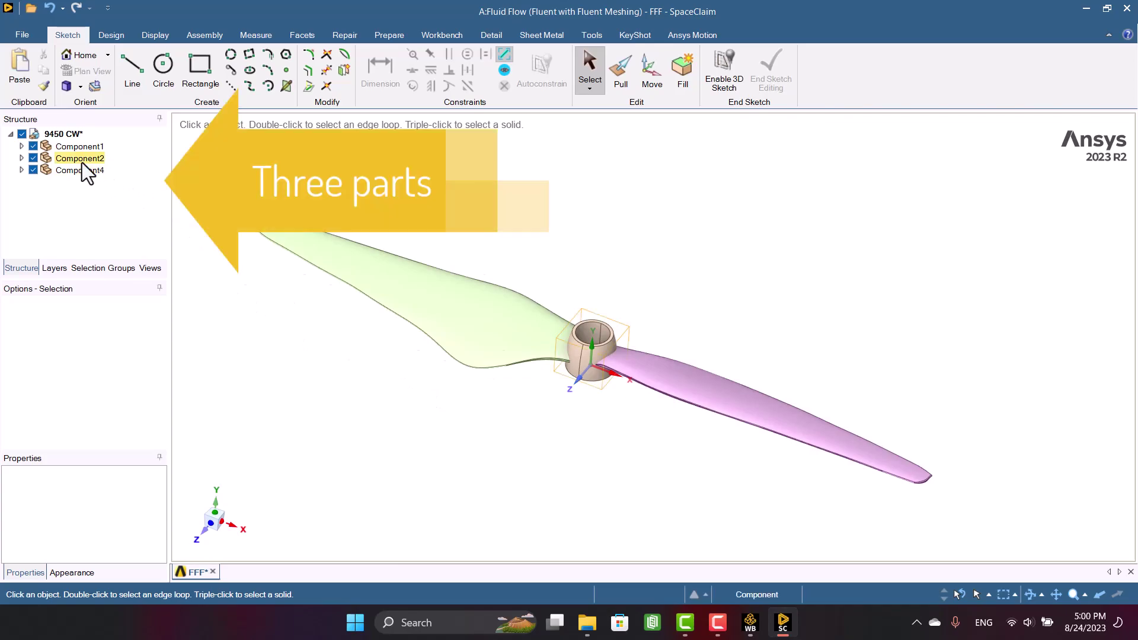
# Step: Expand Component1, Component2 and Component4 to show their solid bodies
pyautogui.click(21, 146)
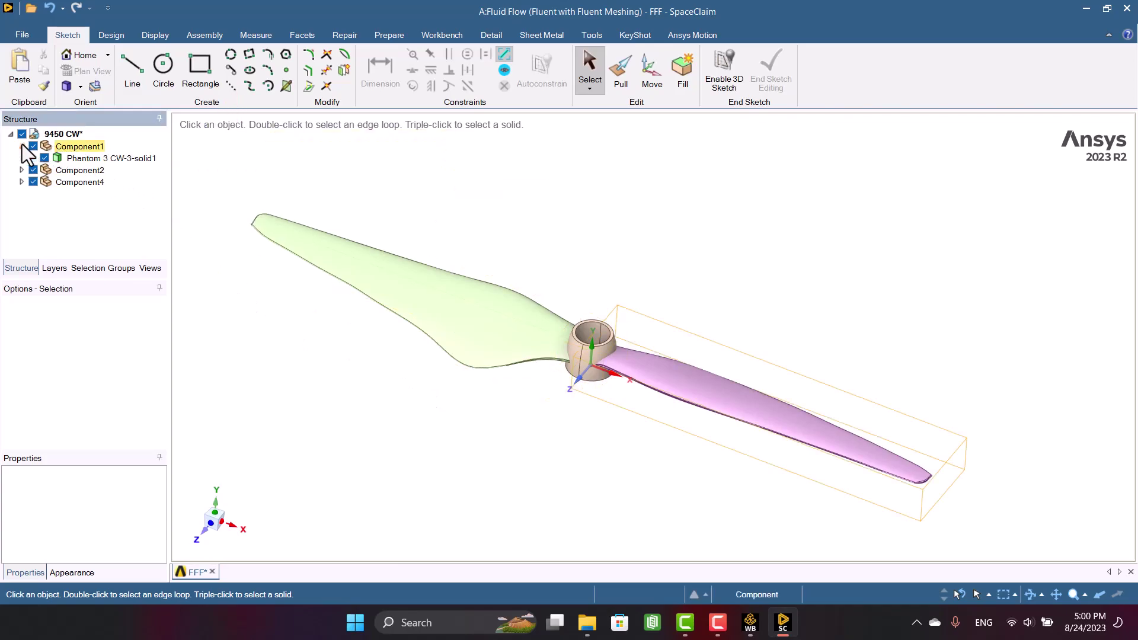
pyautogui.click(21, 170)
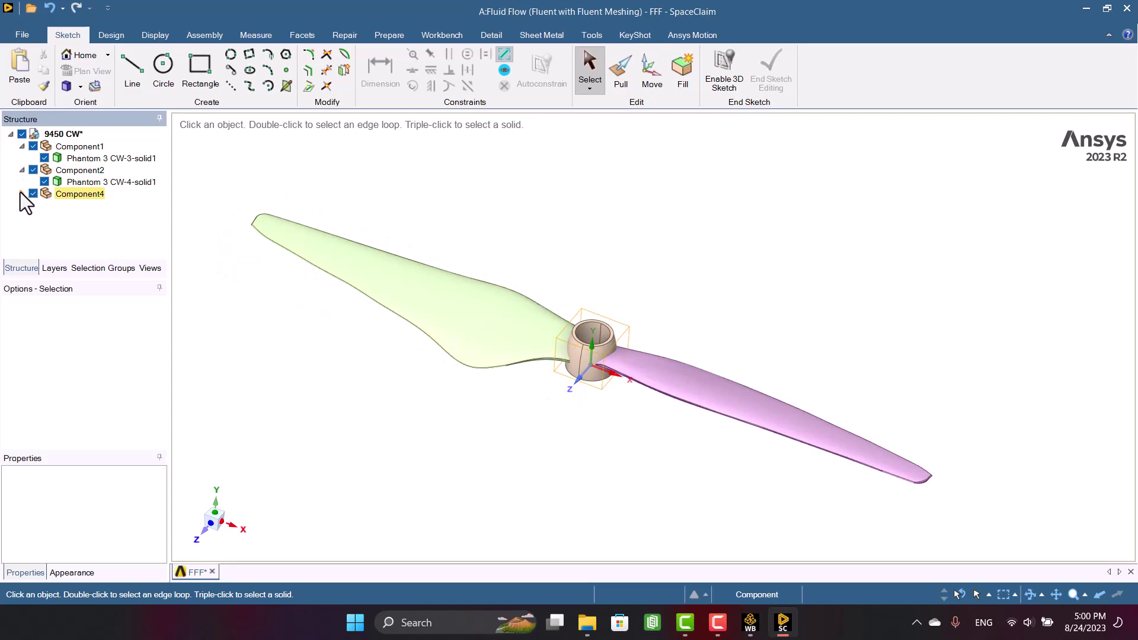
pyautogui.click(21, 193)
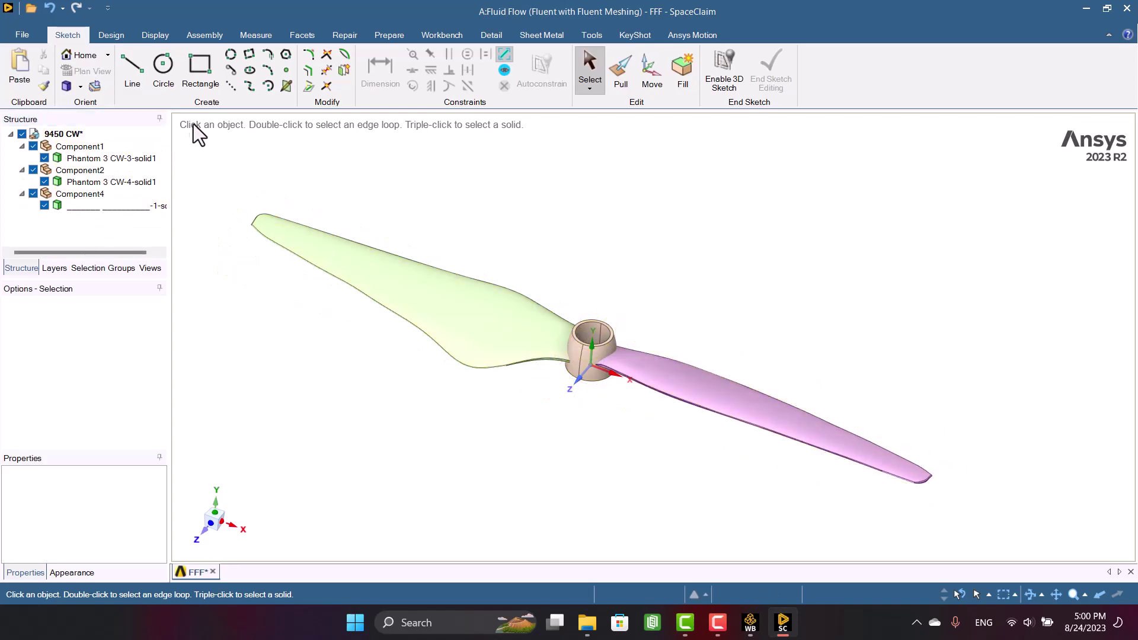
pyautogui.click(123, 38)
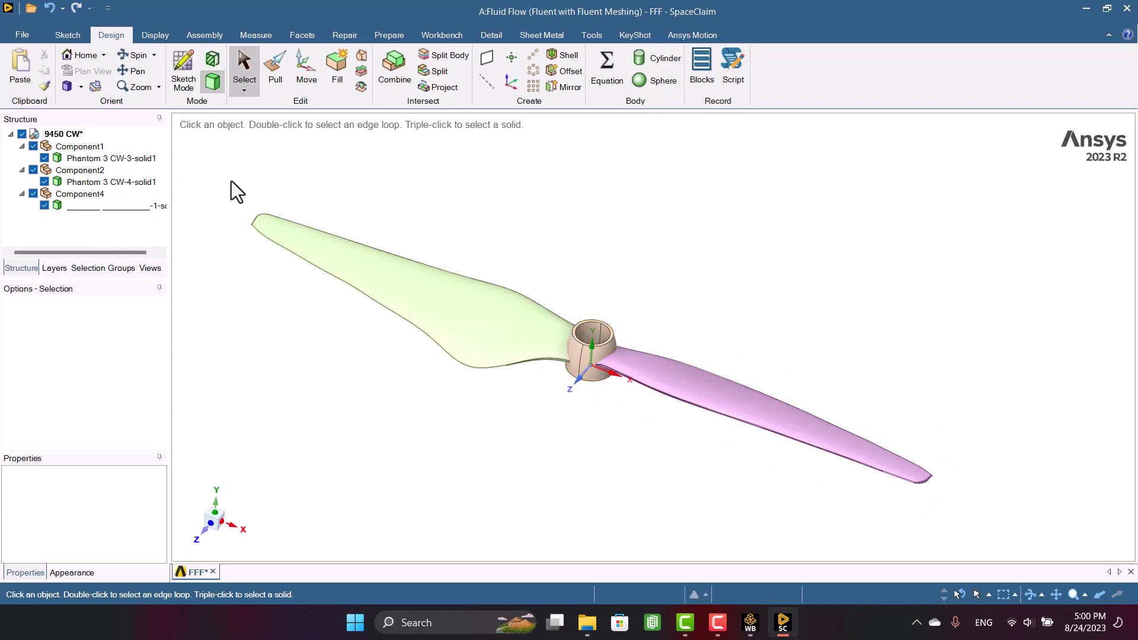
# Step: Combine all three propeller bodies into a single Solid
pyautogui.moveTo(232, 182); pyautogui.dragTo(945, 525)
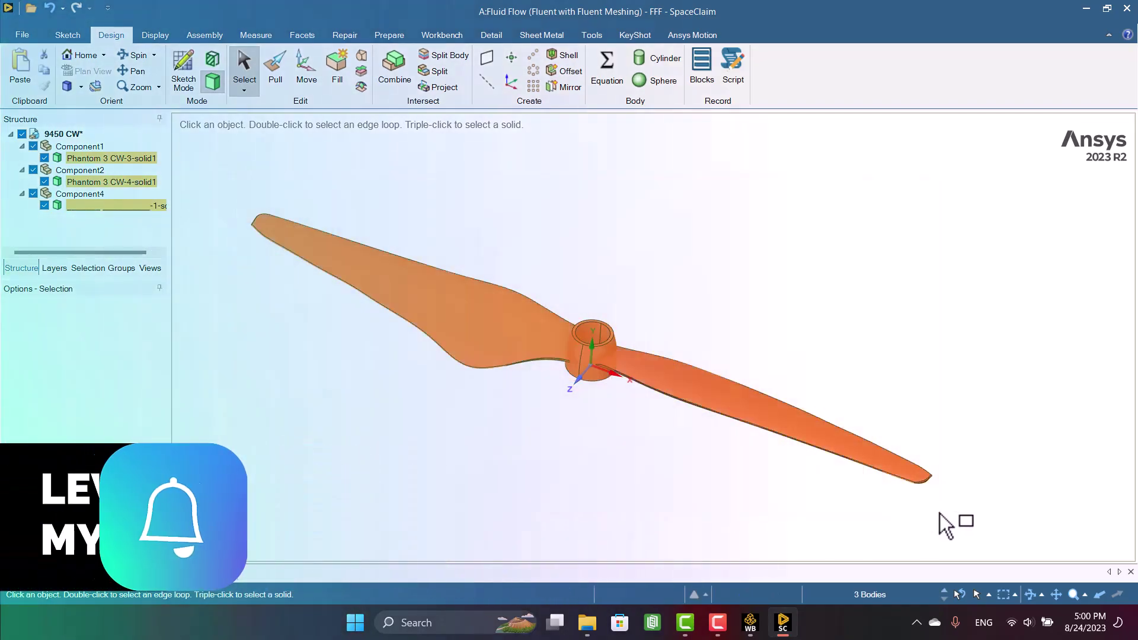
pyautogui.click(396, 65)
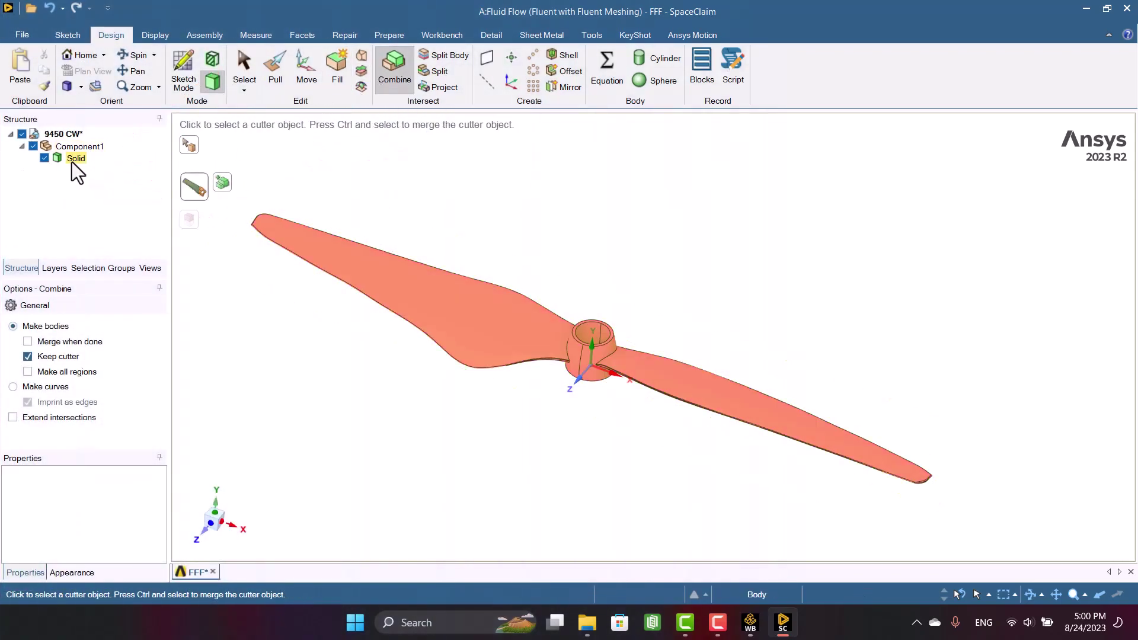
pyautogui.press('Escape')
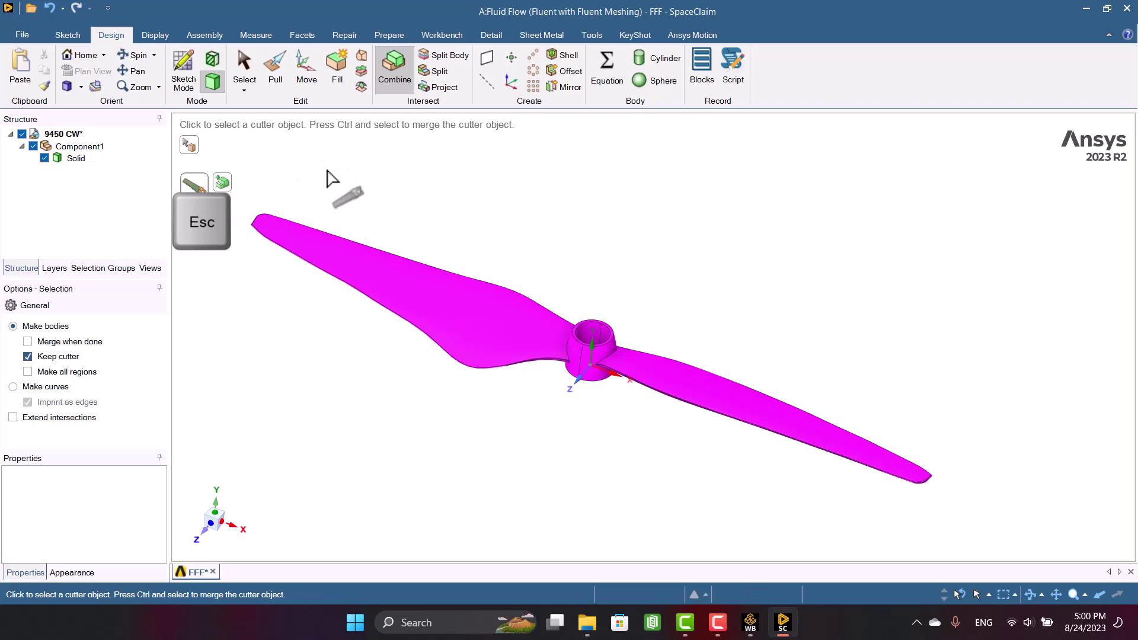
pyautogui.press('Escape')
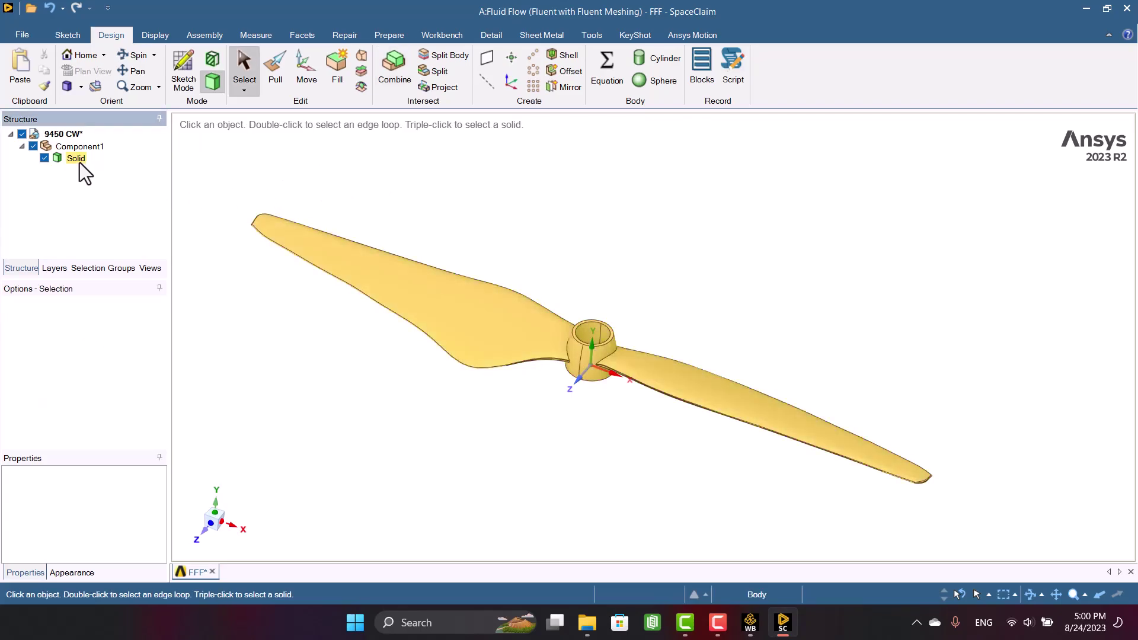
# Step: Move the Solid body to the 9450 CW root and delete the empty Component1
pyautogui.click(73, 141)
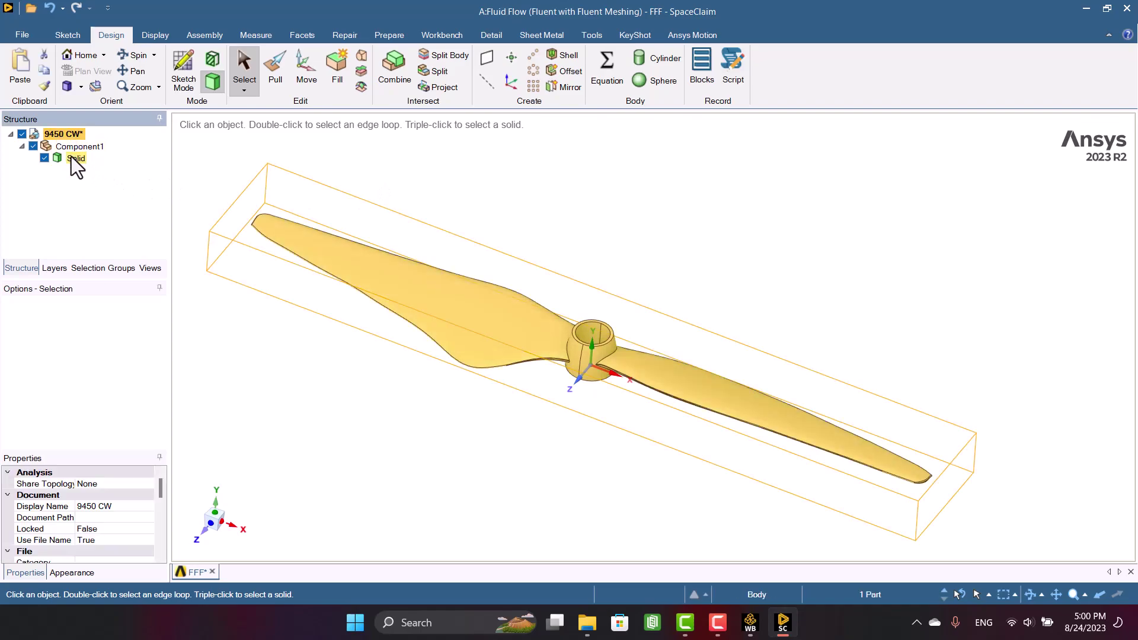
pyautogui.moveTo(76, 159); pyautogui.dragTo(69, 137)
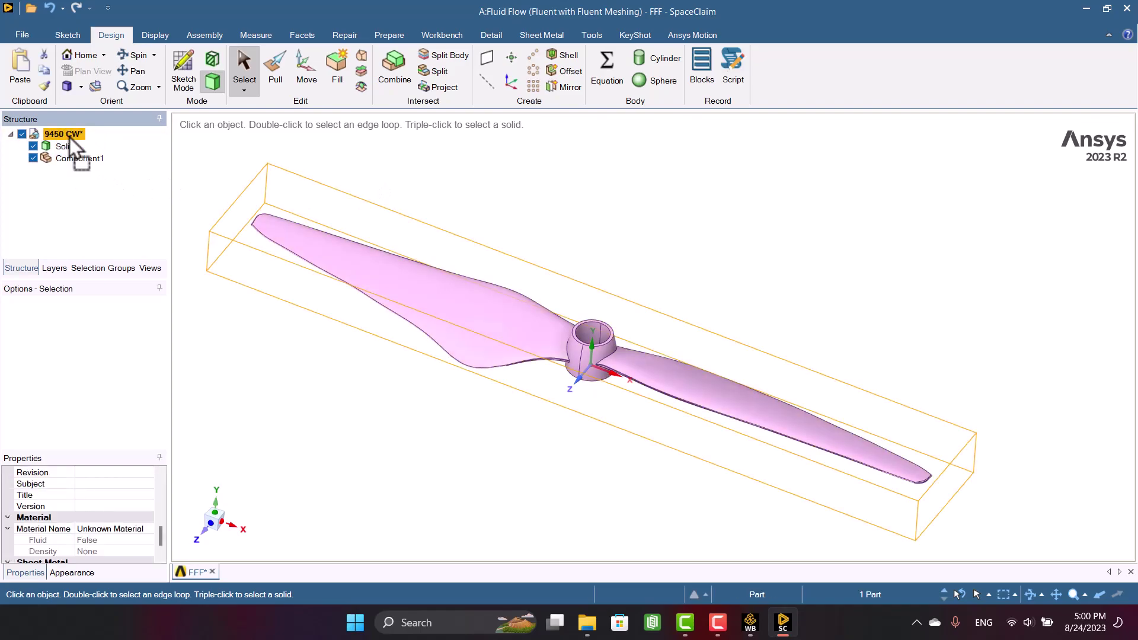
pyautogui.click(63, 162)
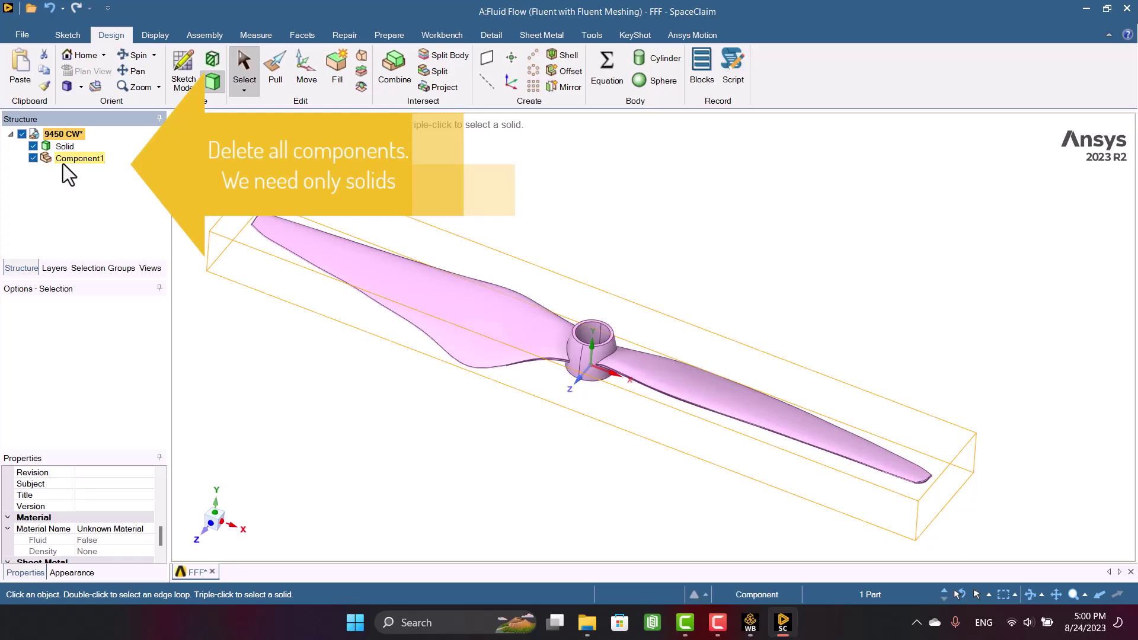
pyautogui.rightClick(62, 164)
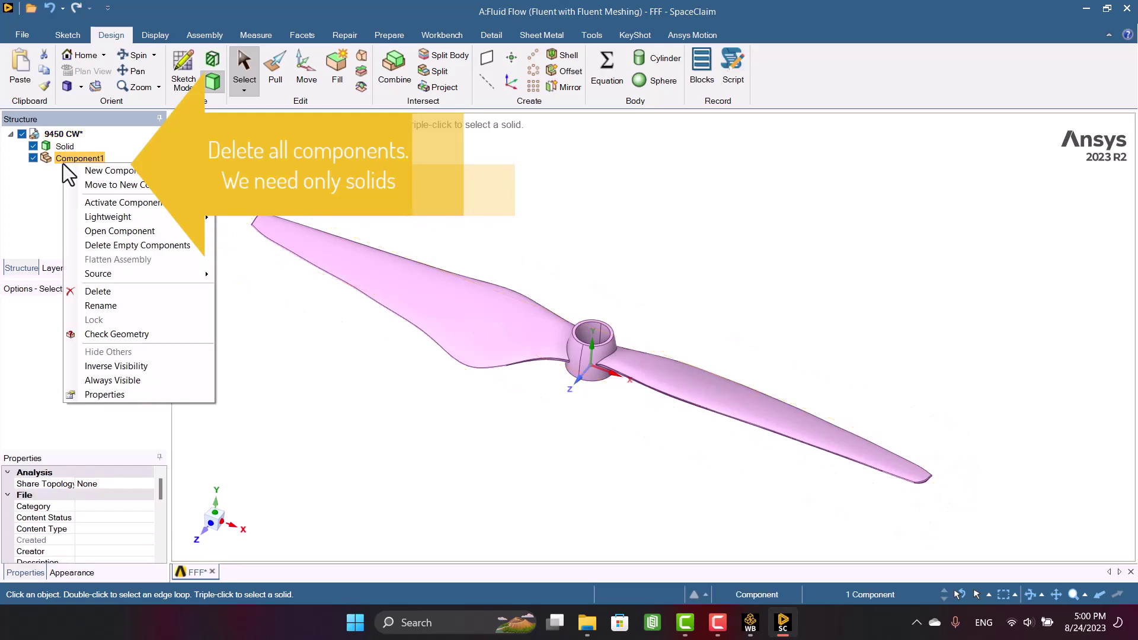
pyautogui.click(92, 292)
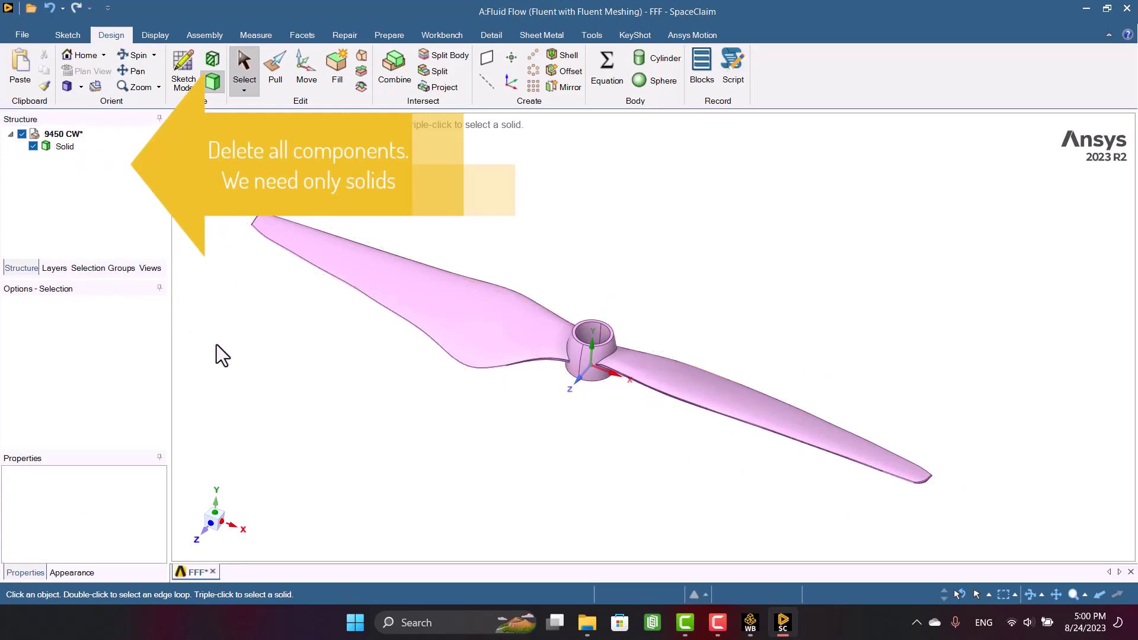
# Step: Remove the propeller's extra edges with Repair > Extra Edges, fixing 4 problem areas
pyautogui.click(344, 35)
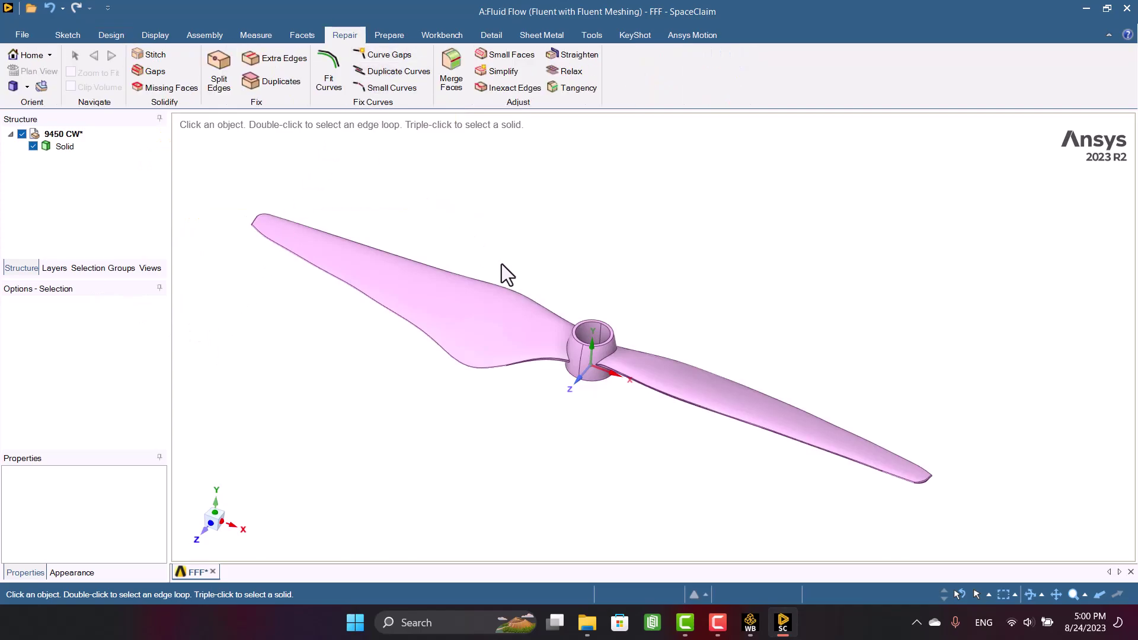
pyautogui.scroll(5, 640, 340)
pyautogui.click(504, 298)
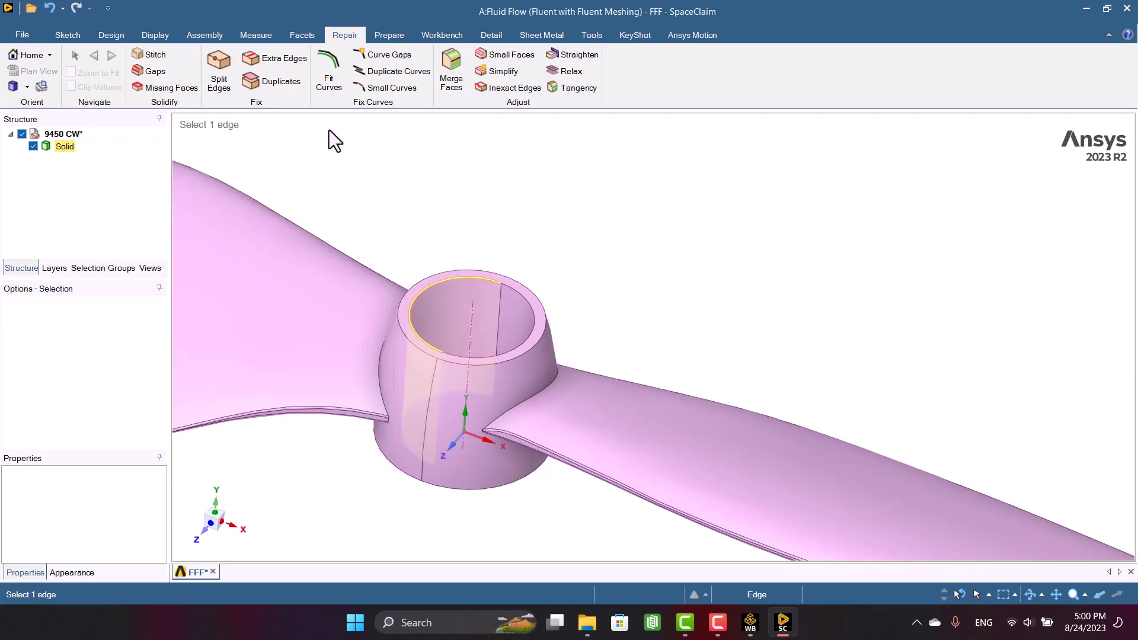
pyautogui.click(278, 63)
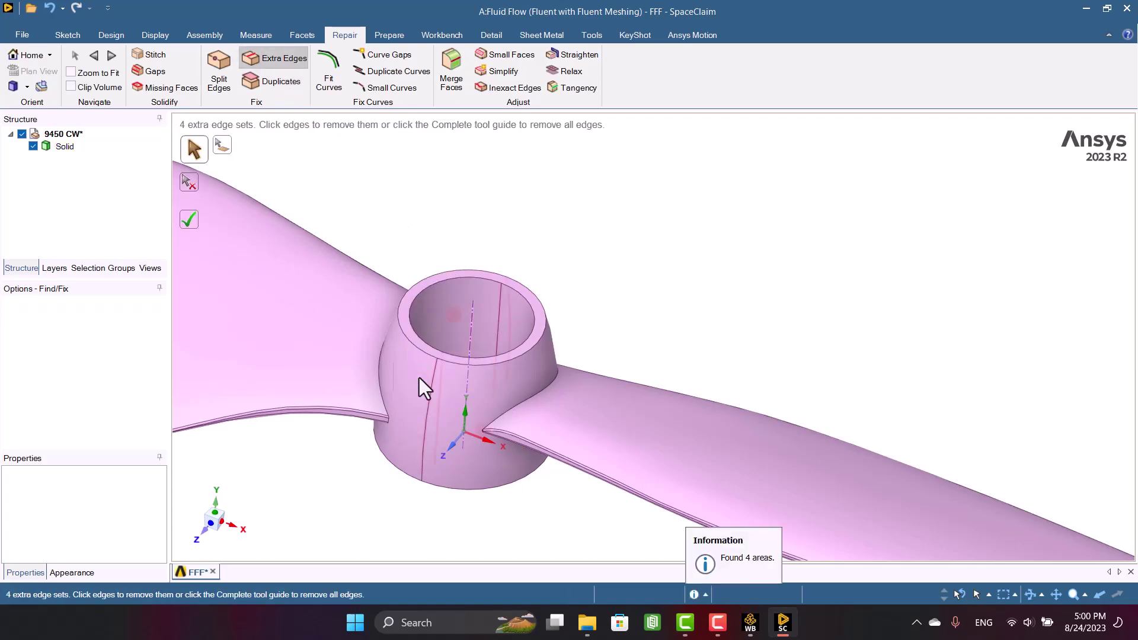
pyautogui.click(198, 221)
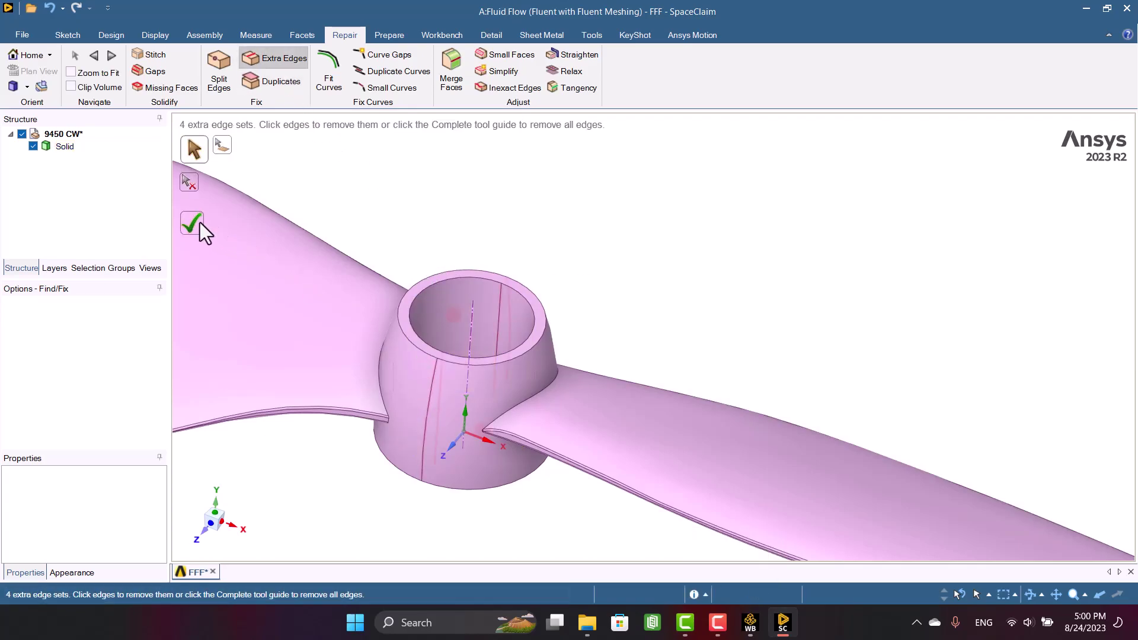
pyautogui.scroll(-5, 674, 263)
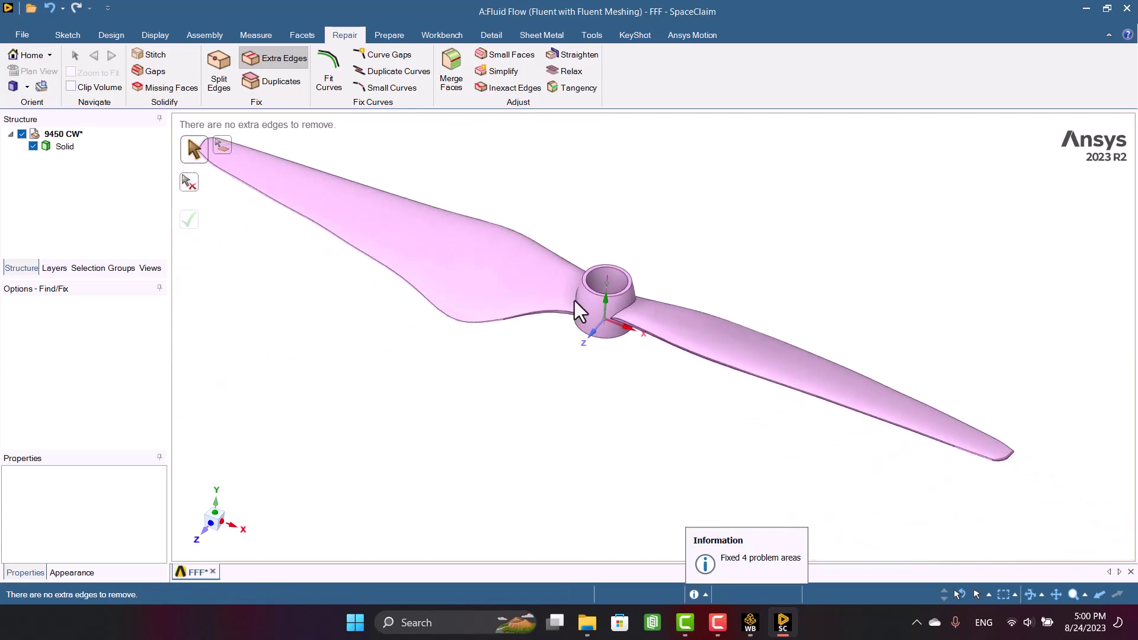
pyautogui.press('Escape')
# Step: Fill the 5.5 mm-radius hub bore so the hub becomes solid
pyautogui.click(616, 287)
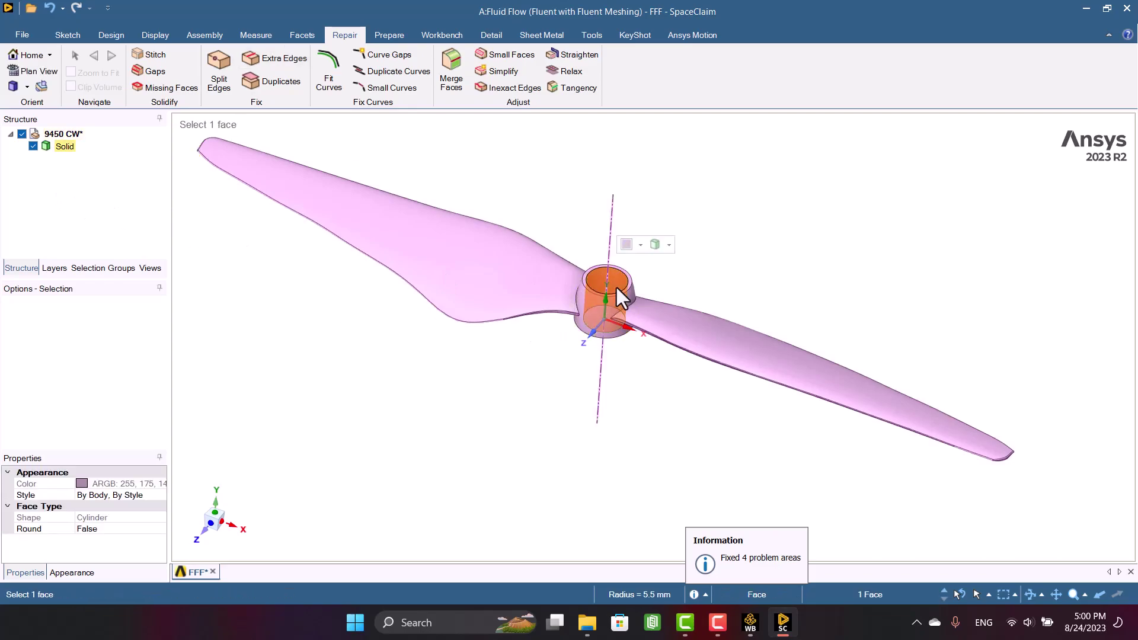
pyautogui.click(122, 41)
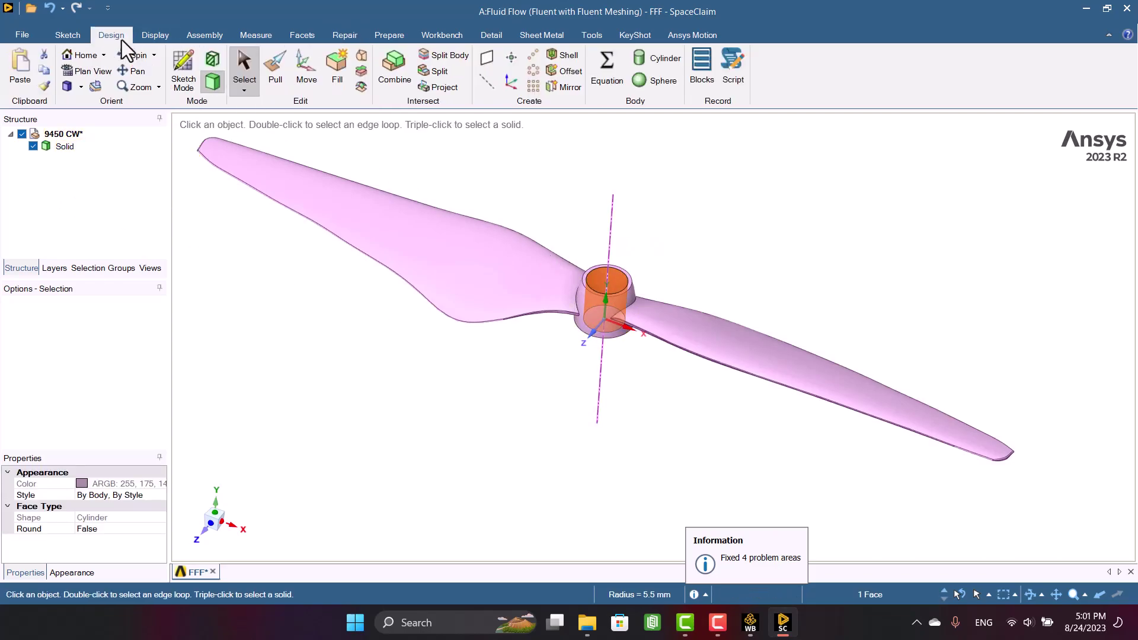
pyautogui.click(341, 79)
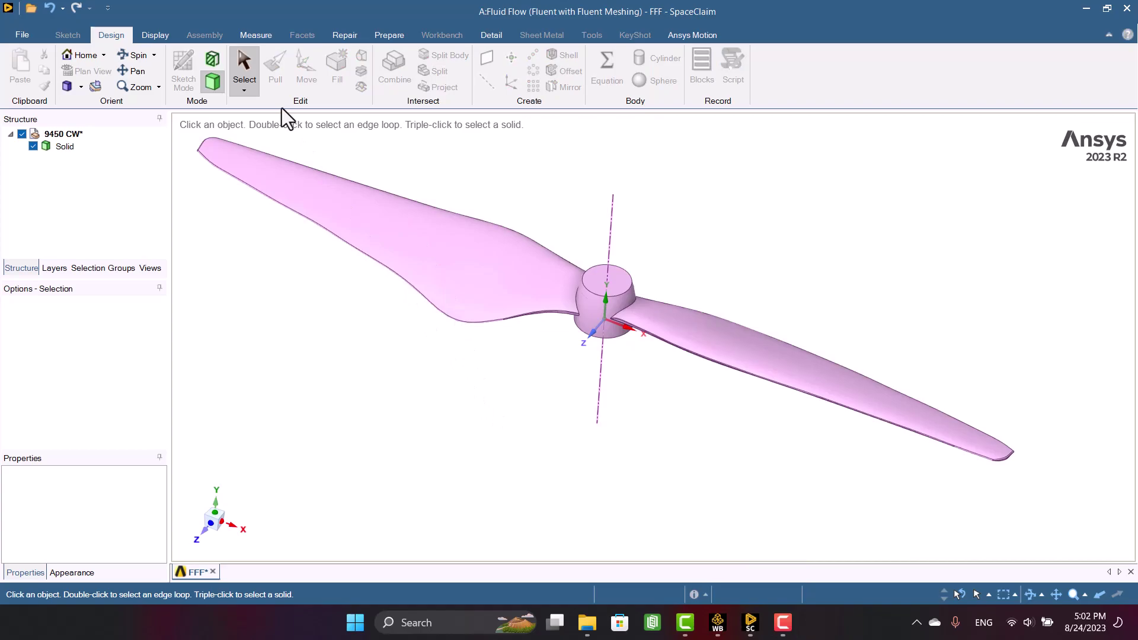
pyautogui.scroll(-1, 425, 345)
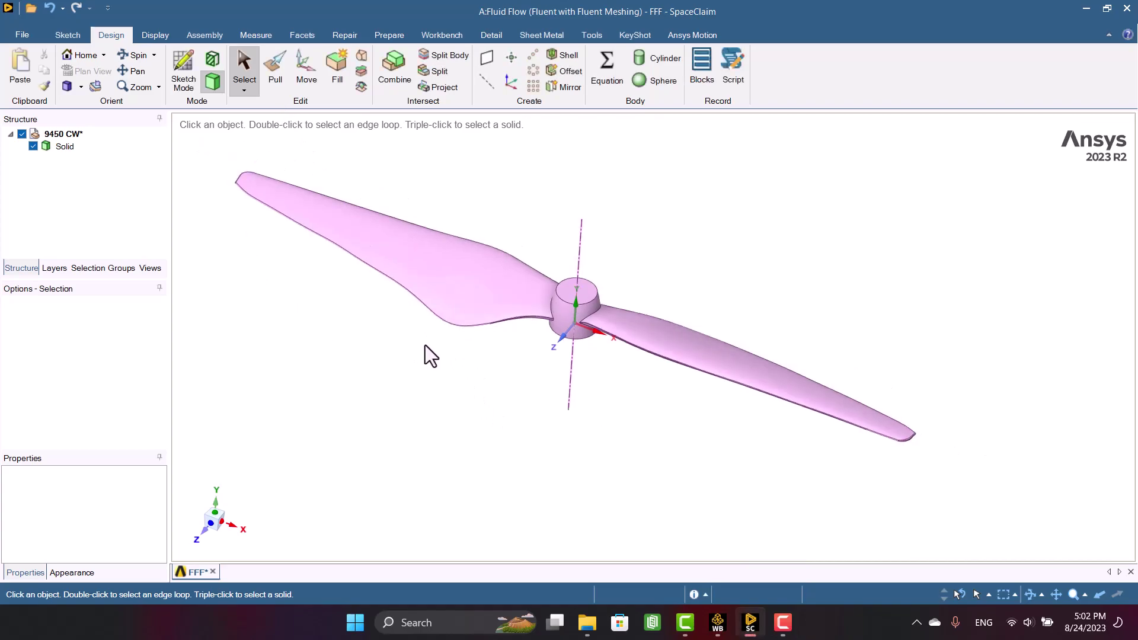
pyautogui.scroll(-1, 642, 248)
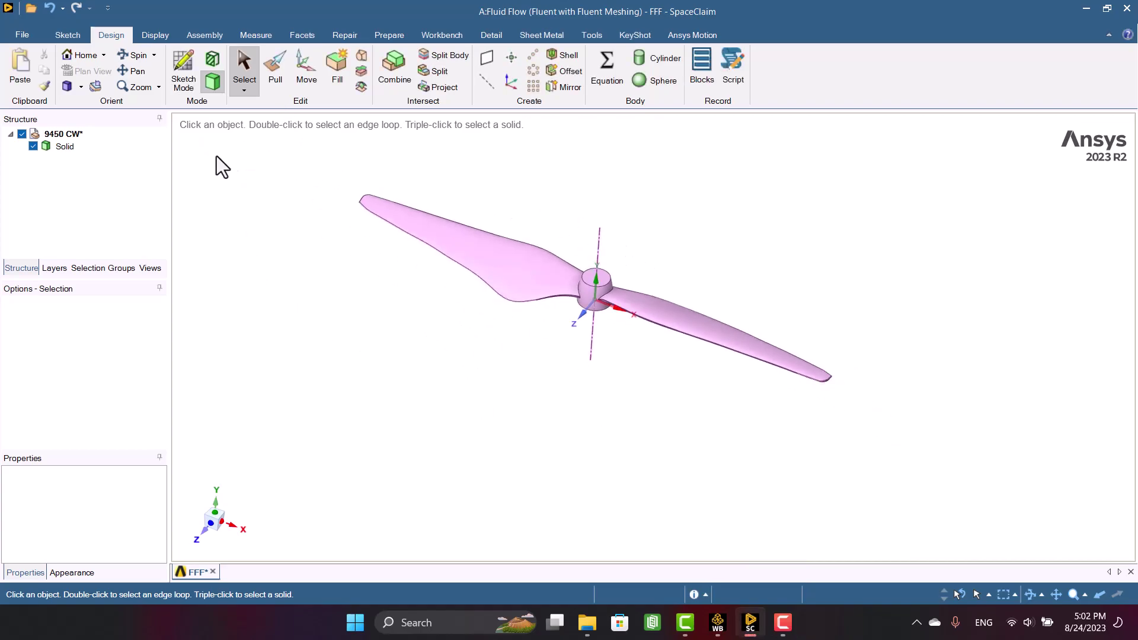
# Step: Rename the merged Solid body in the Structure tree to 'Propeller'
pyautogui.click(72, 148)
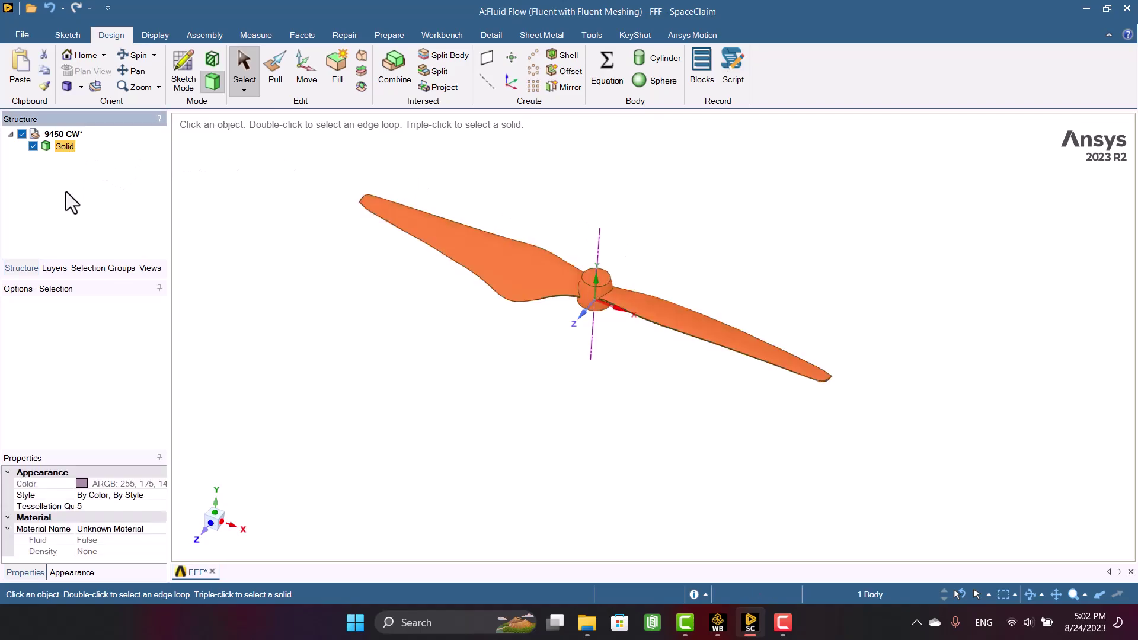
pyautogui.press('F2')
pyautogui.write('Propeller')
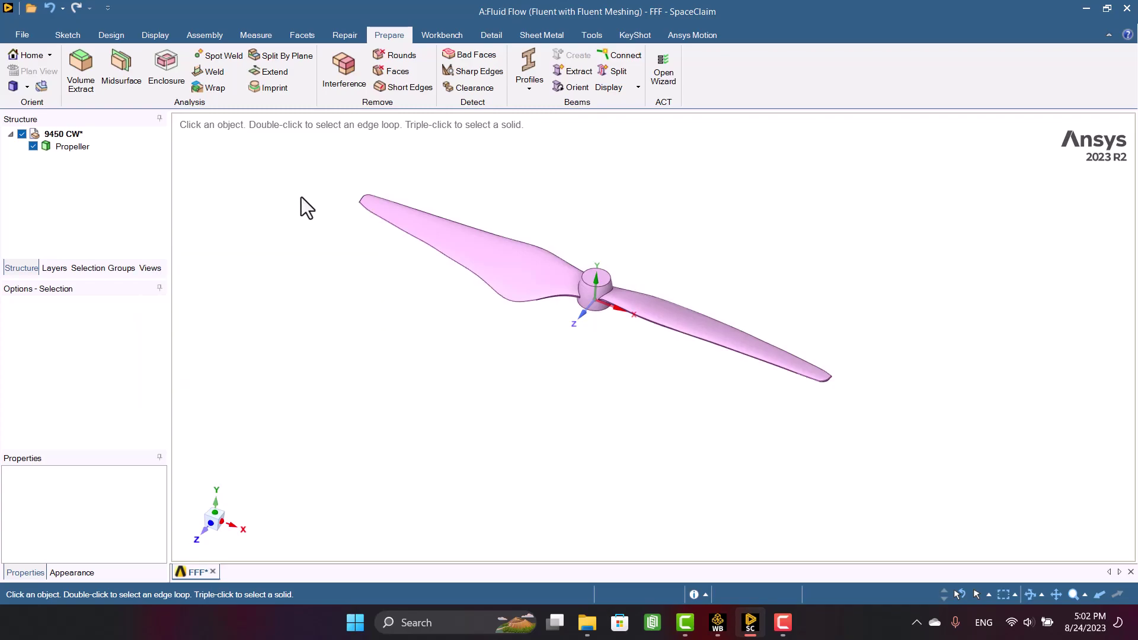
# Step: Start a cylindrical enclosure around the Propeller with its axis along Y
pyautogui.click(154, 70)
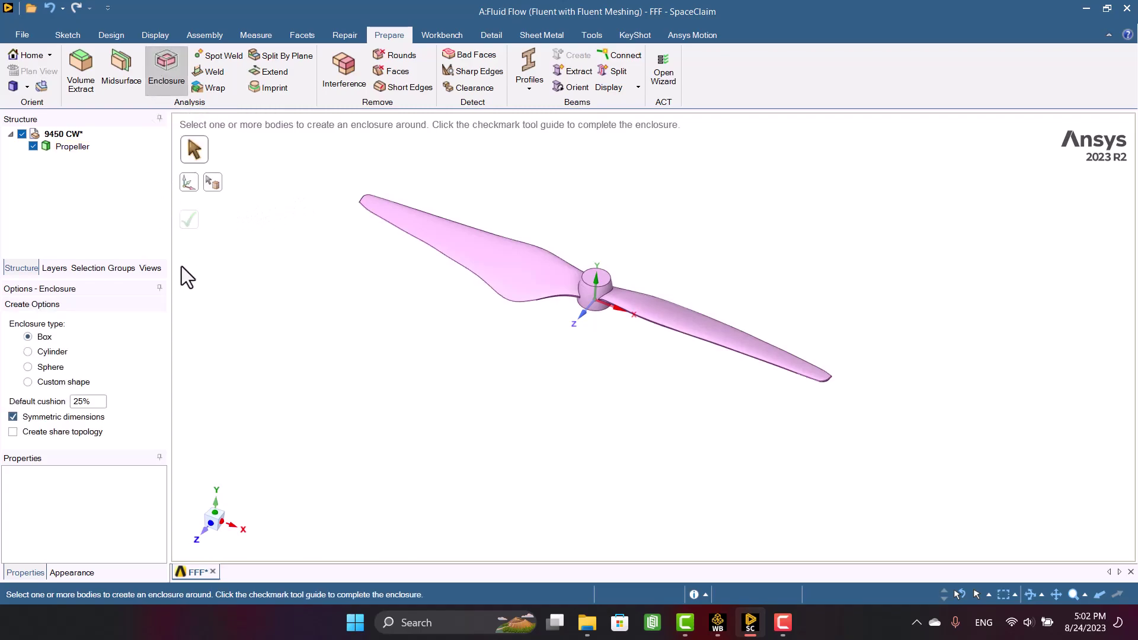
pyautogui.click(605, 276)
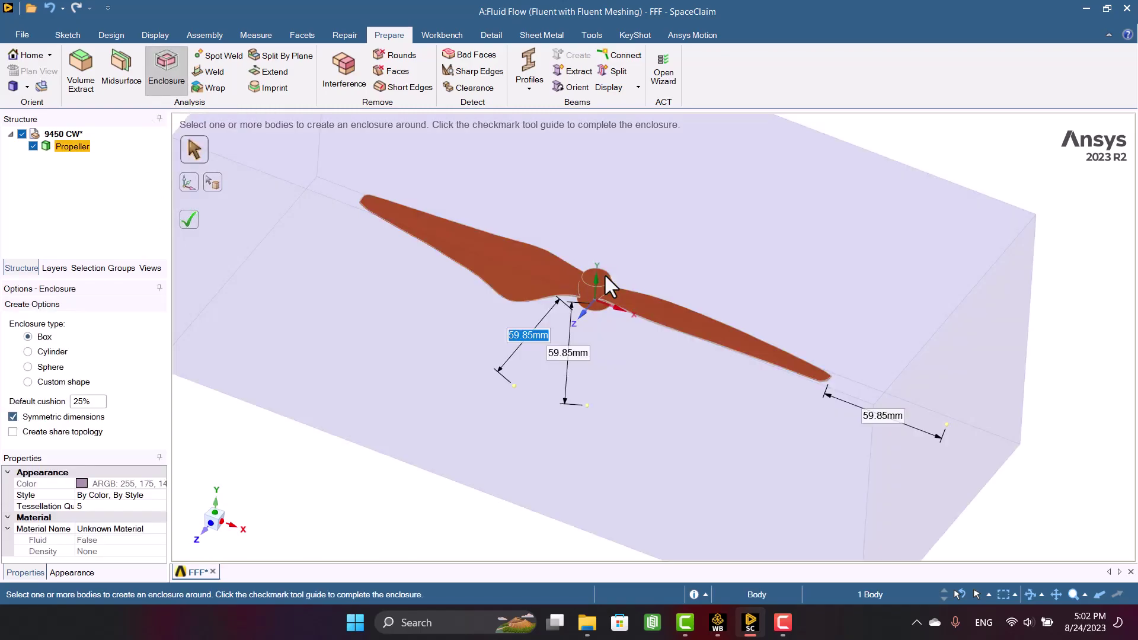
pyautogui.click(28, 352)
pyautogui.scroll(-4, 289, 337)
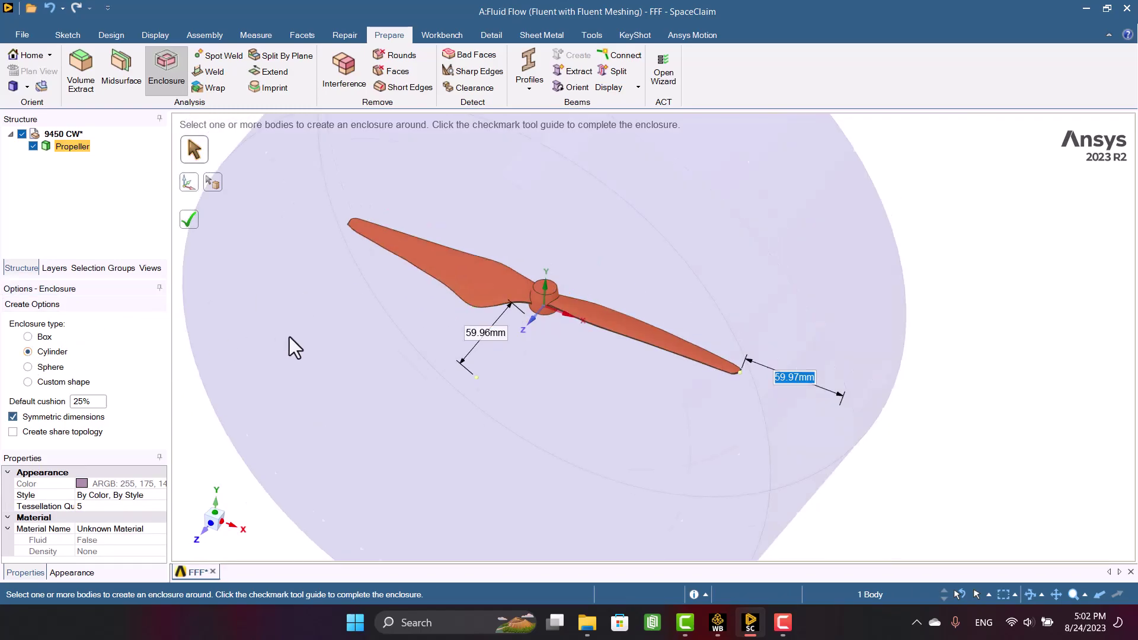
pyautogui.moveTo(610, 289); pyautogui.dragTo(695, 225, button='middle')
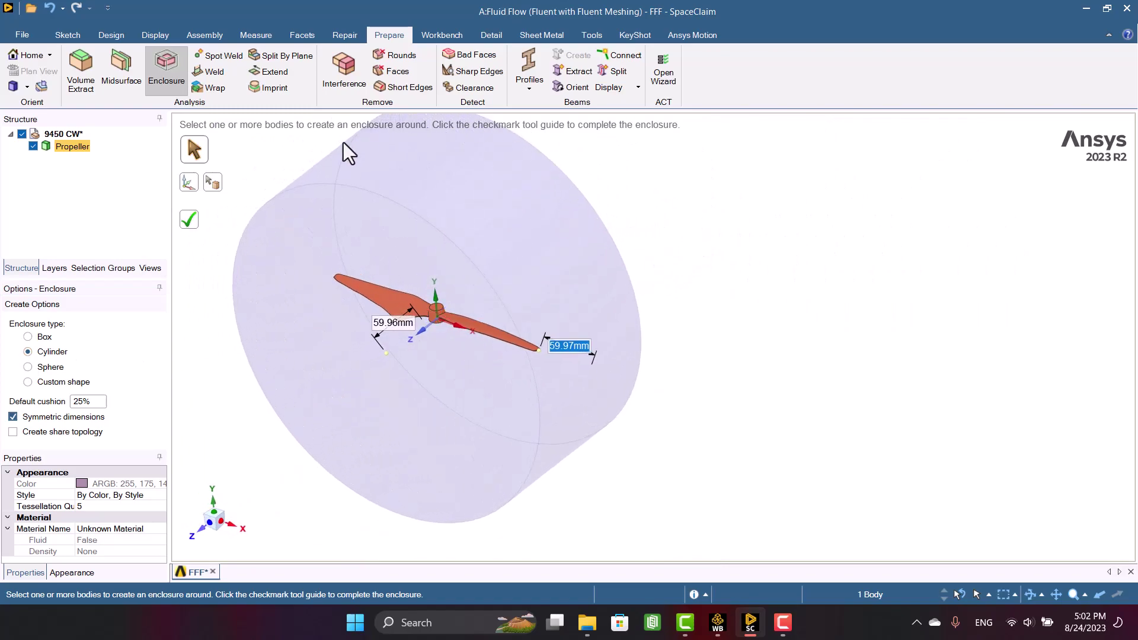
pyautogui.click(185, 190)
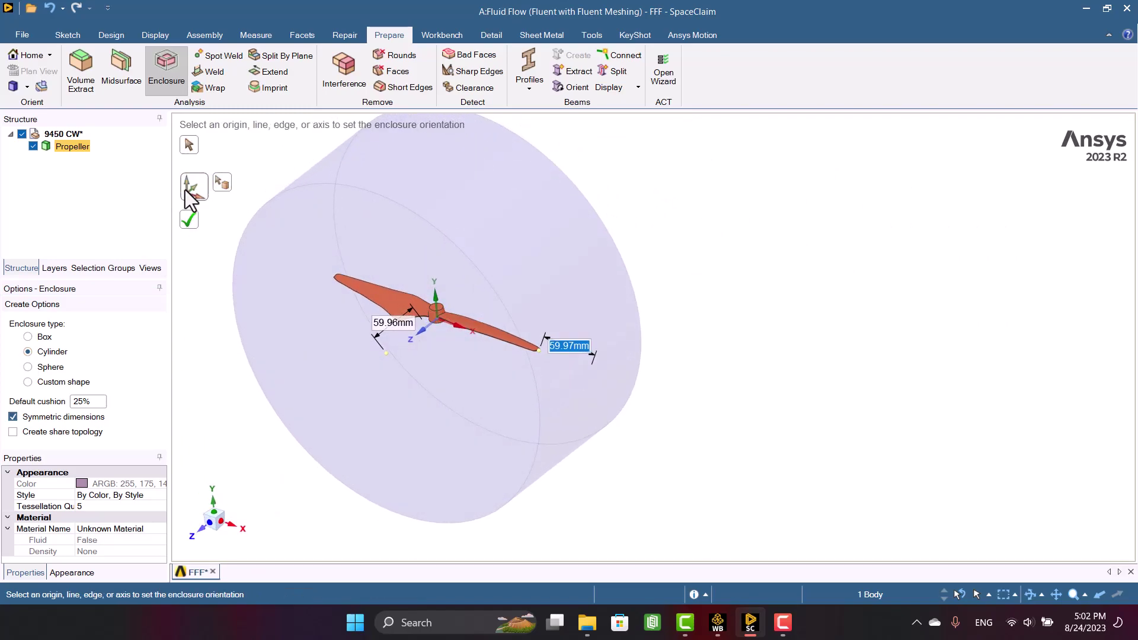
pyautogui.click(434, 298)
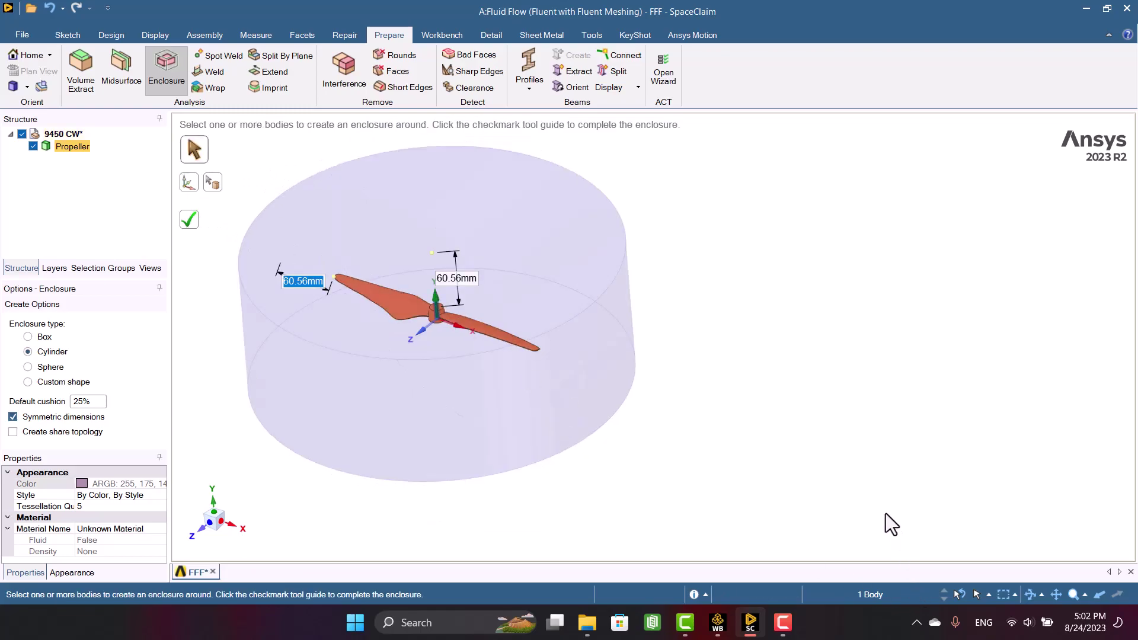
pyautogui.moveTo(891, 525); pyautogui.dragTo(893, 505, button='middle')
# Step: Set the enclosure's height and radial cushions both to 4 mm
pyautogui.press('Tab')
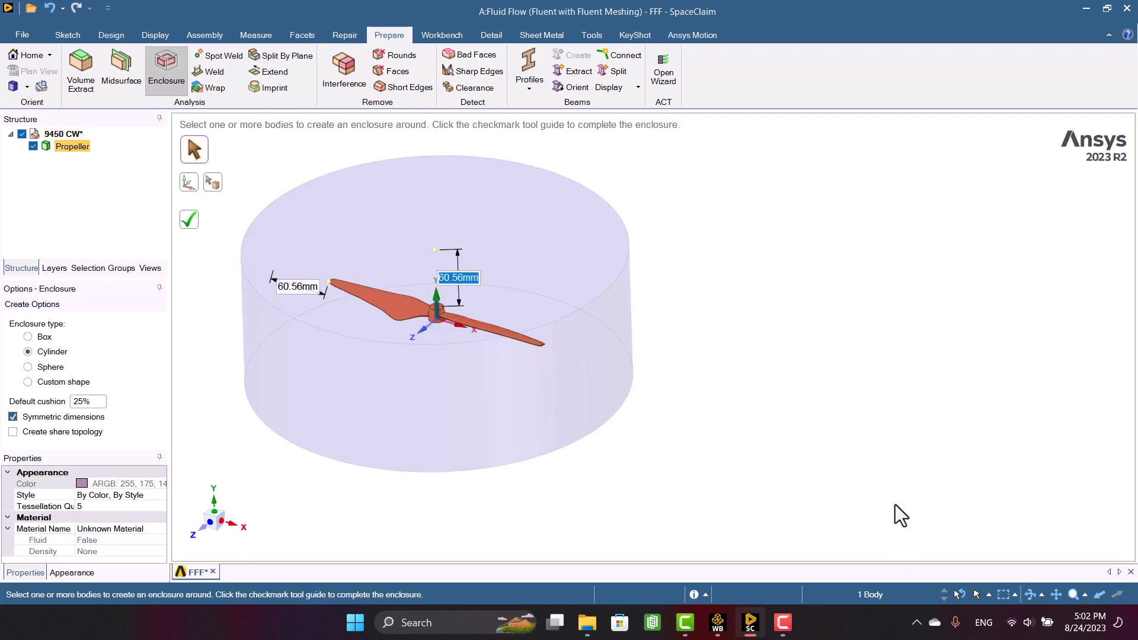
pyautogui.write('4')
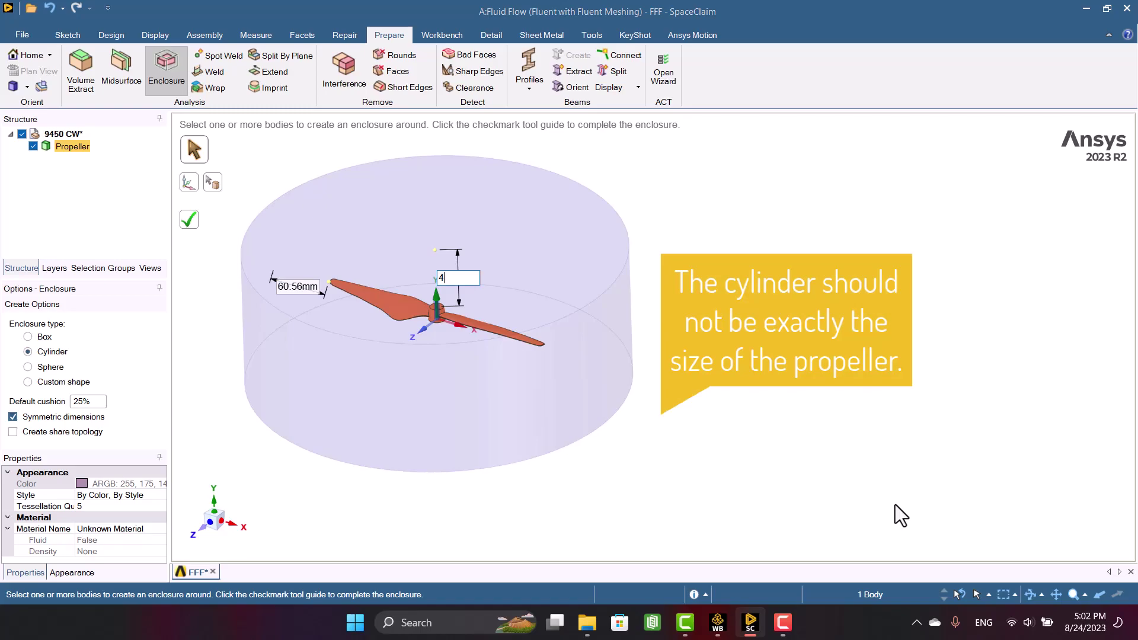
pyautogui.press('Return')
pyautogui.press('Tab')
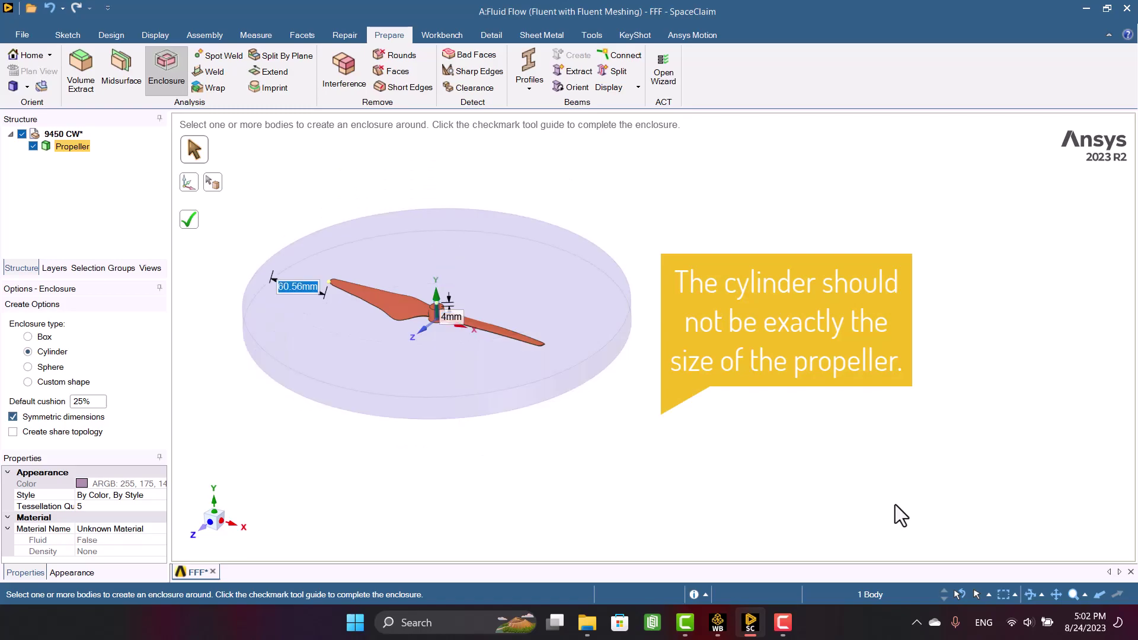
pyautogui.write('4')
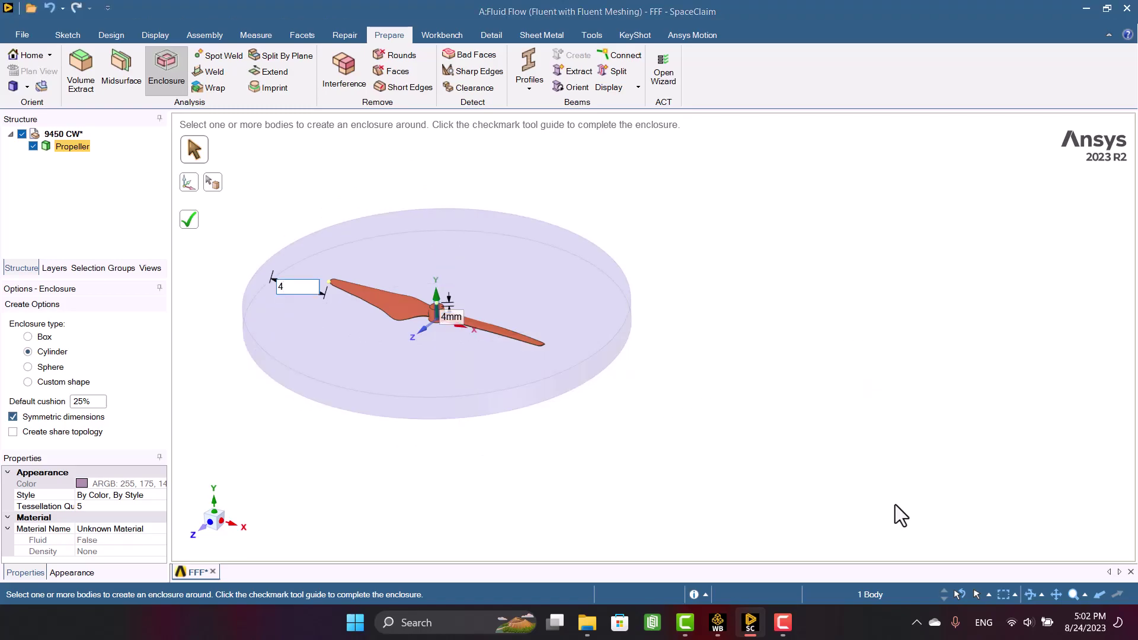
pyautogui.press('Return')
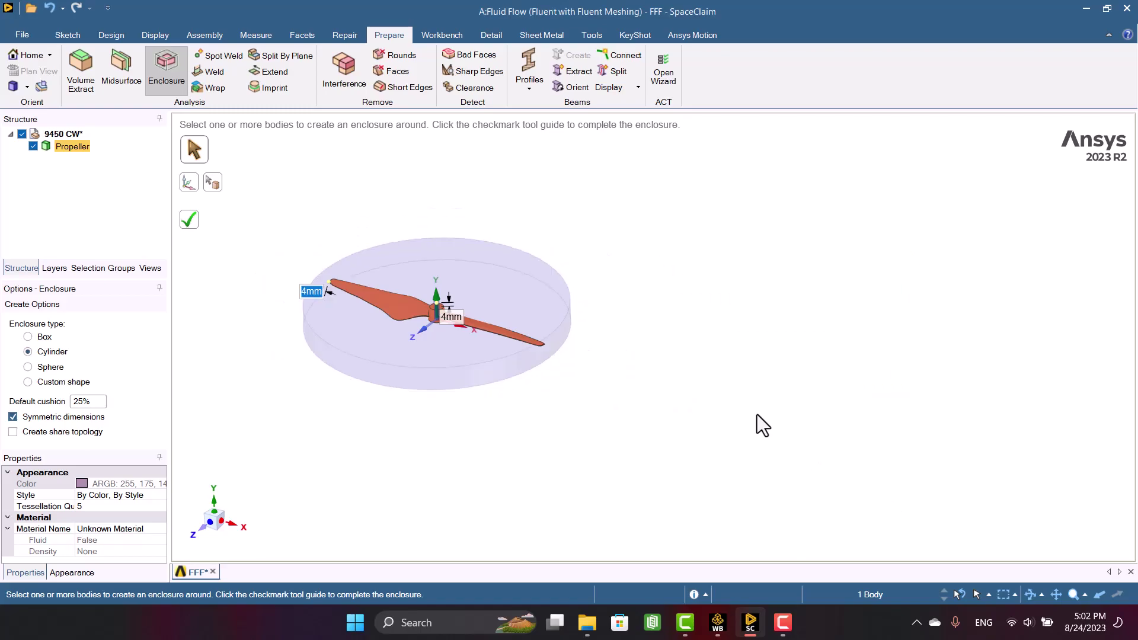
pyautogui.moveTo(756, 414); pyautogui.dragTo(771, 456, button='middle')
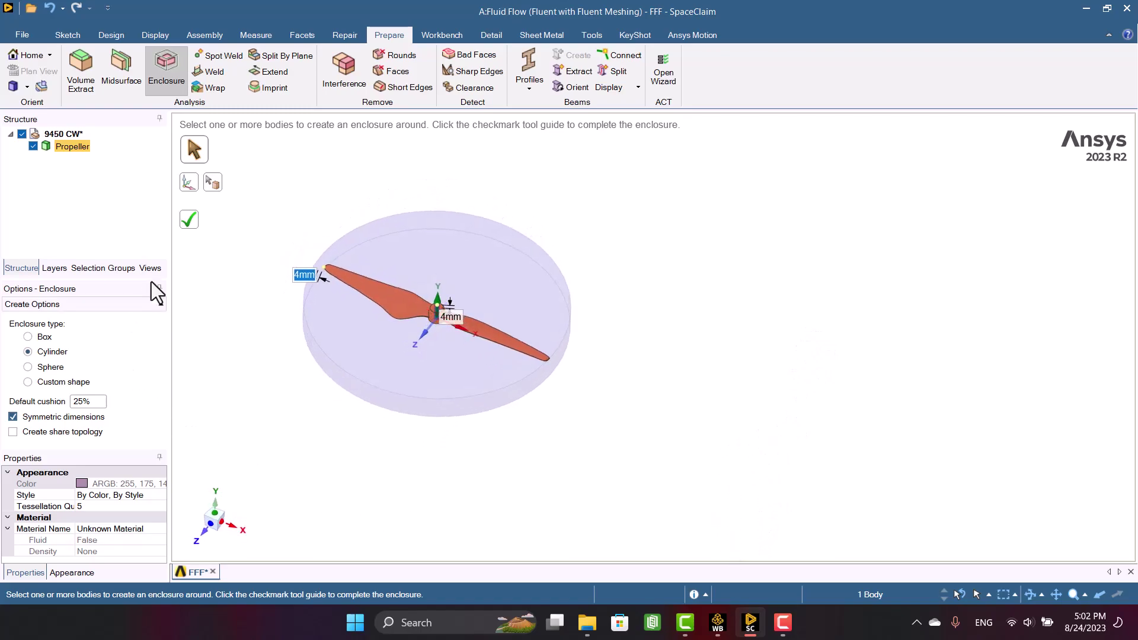
# Step: Create the cylindrical enclosure and delete the Propeller body, keeping only the fluid
pyautogui.click(194, 225)
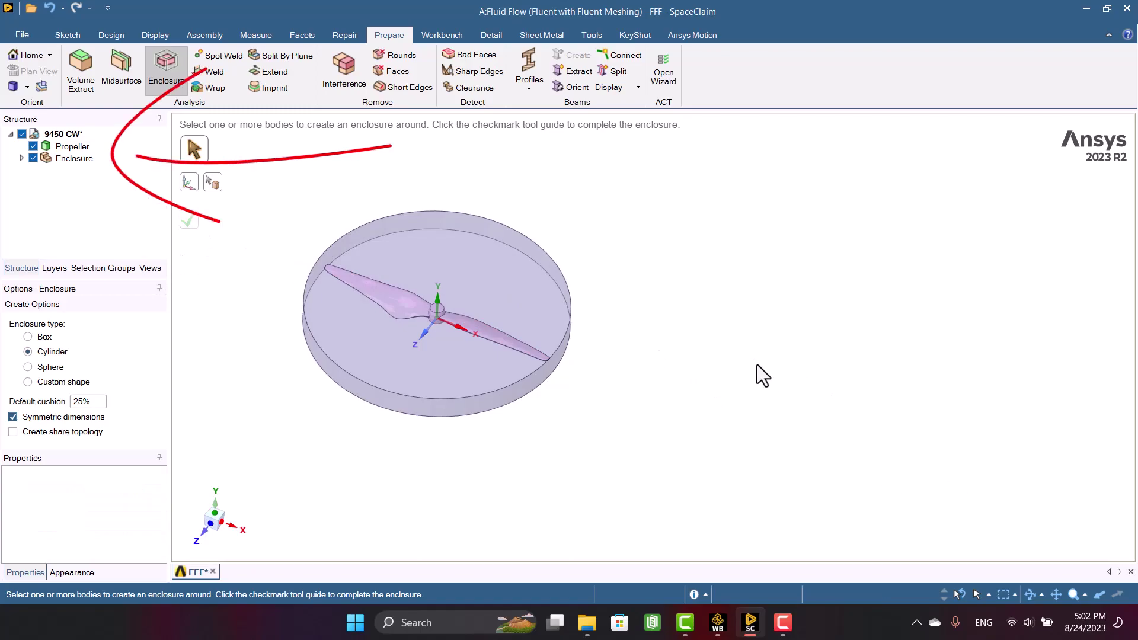
pyautogui.click(22, 159)
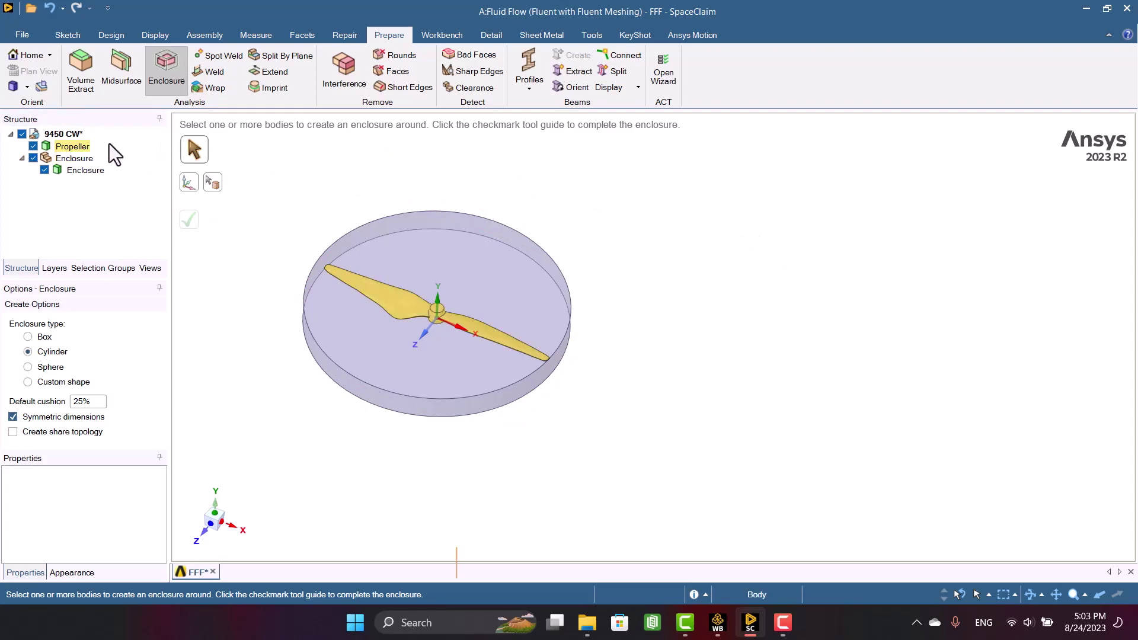
pyautogui.rightClick(78, 148)
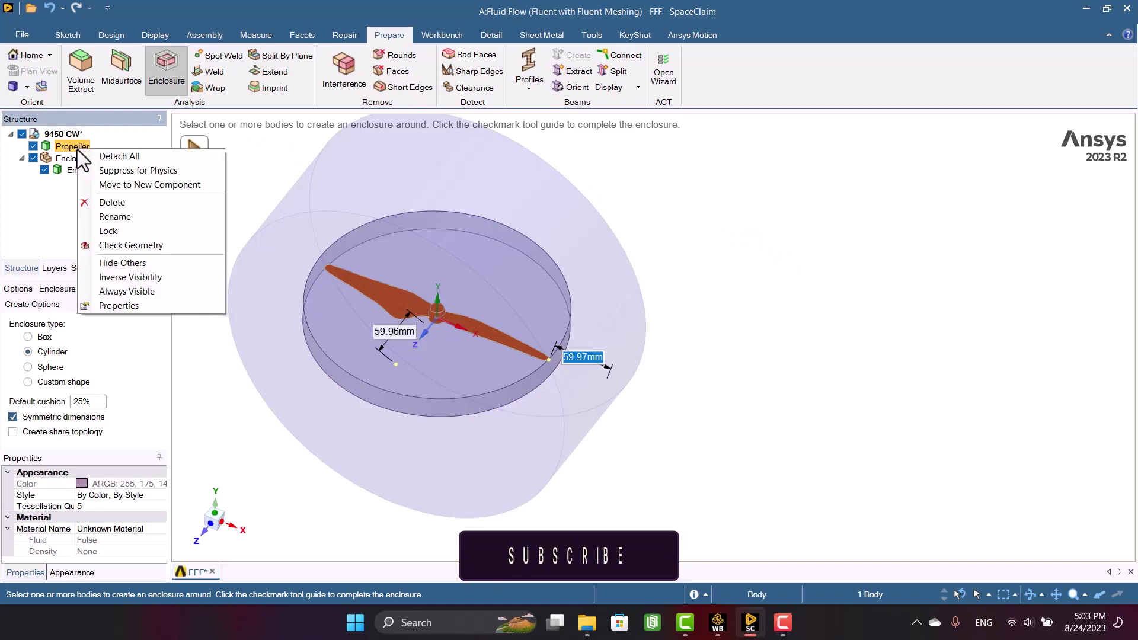
pyautogui.click(96, 199)
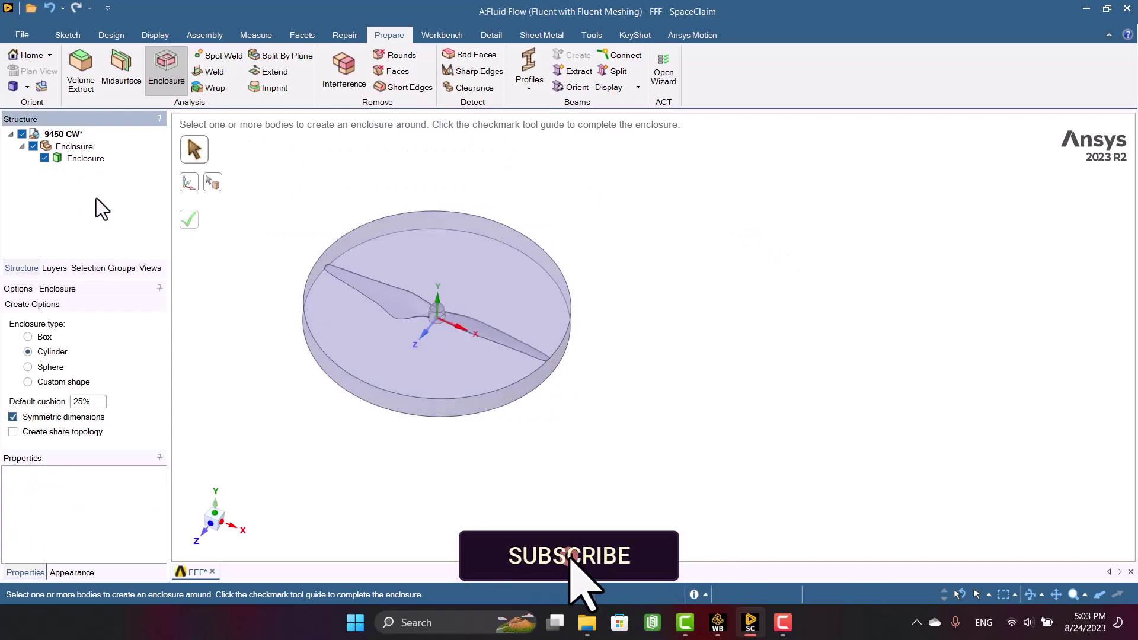
# Step: Move the Enclosure body to the 9450 CW root, delete its empty component, and exit the tool
pyautogui.click(80, 160)
pyautogui.moveTo(80, 160); pyautogui.dragTo(54, 141)
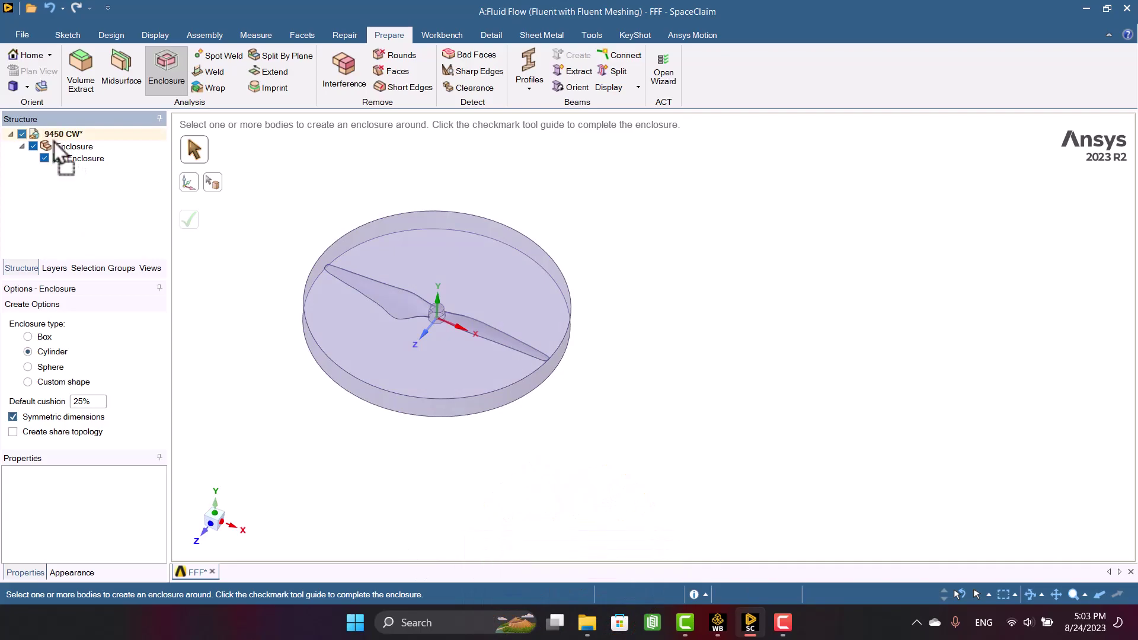
pyautogui.click(52, 138)
pyautogui.click(55, 158)
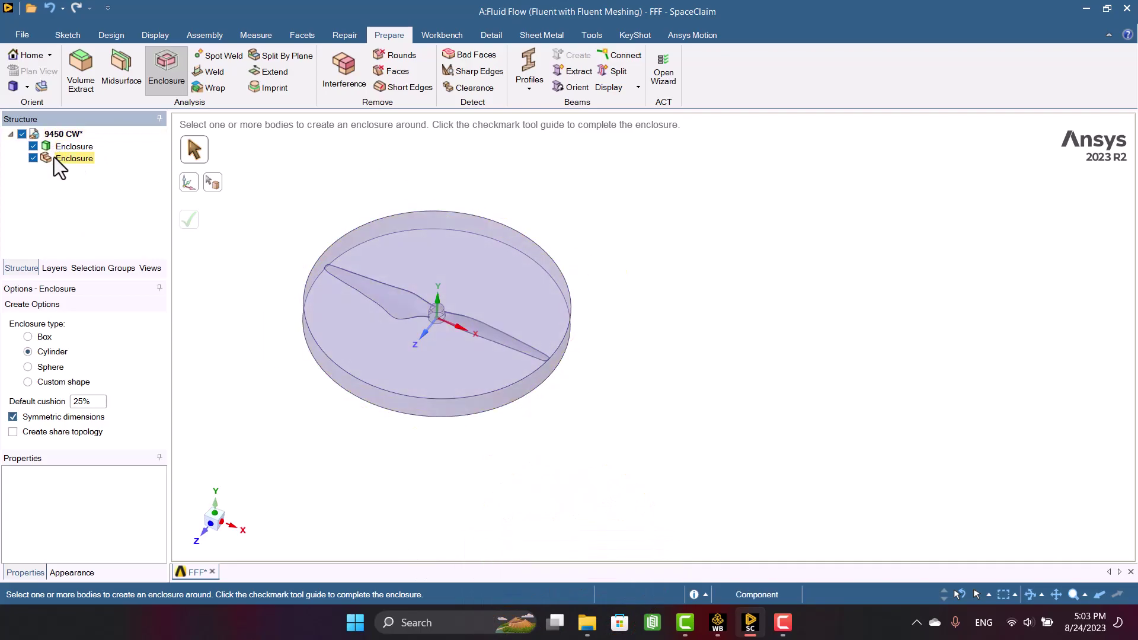
pyautogui.rightClick(55, 157)
pyautogui.press('Escape')
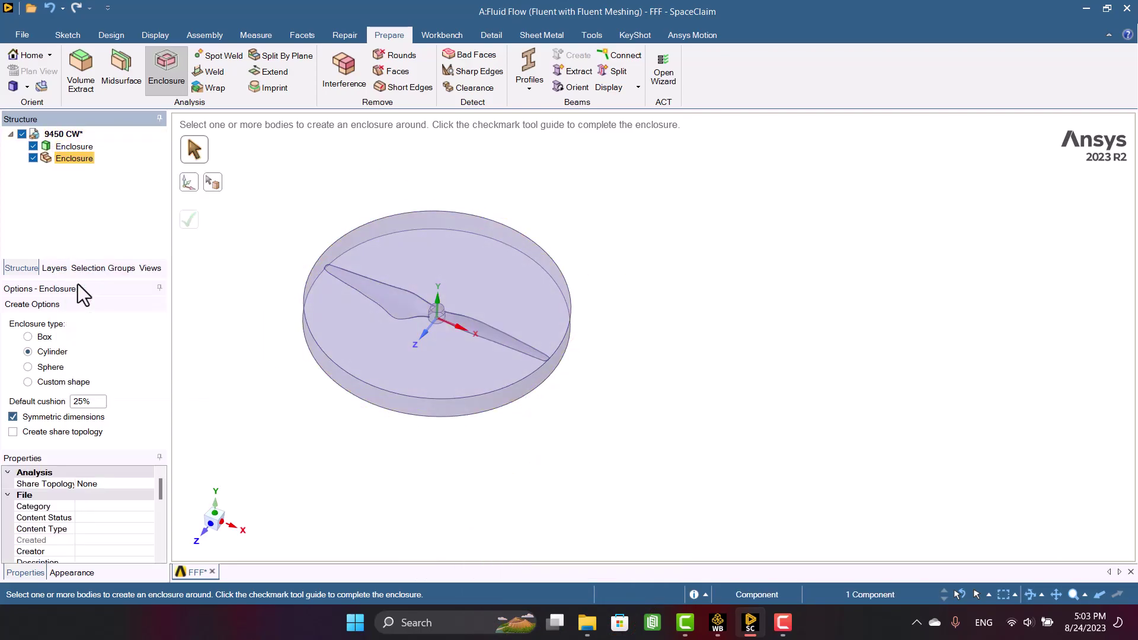
pyautogui.press('Delete')
pyautogui.click(64, 148)
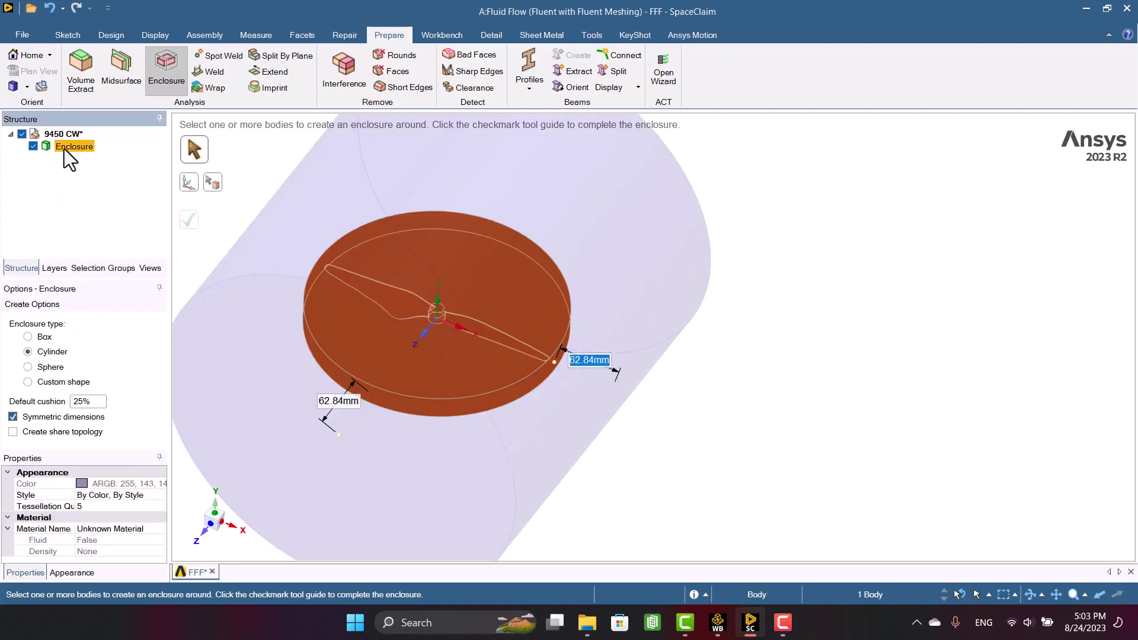
pyautogui.press('Escape')
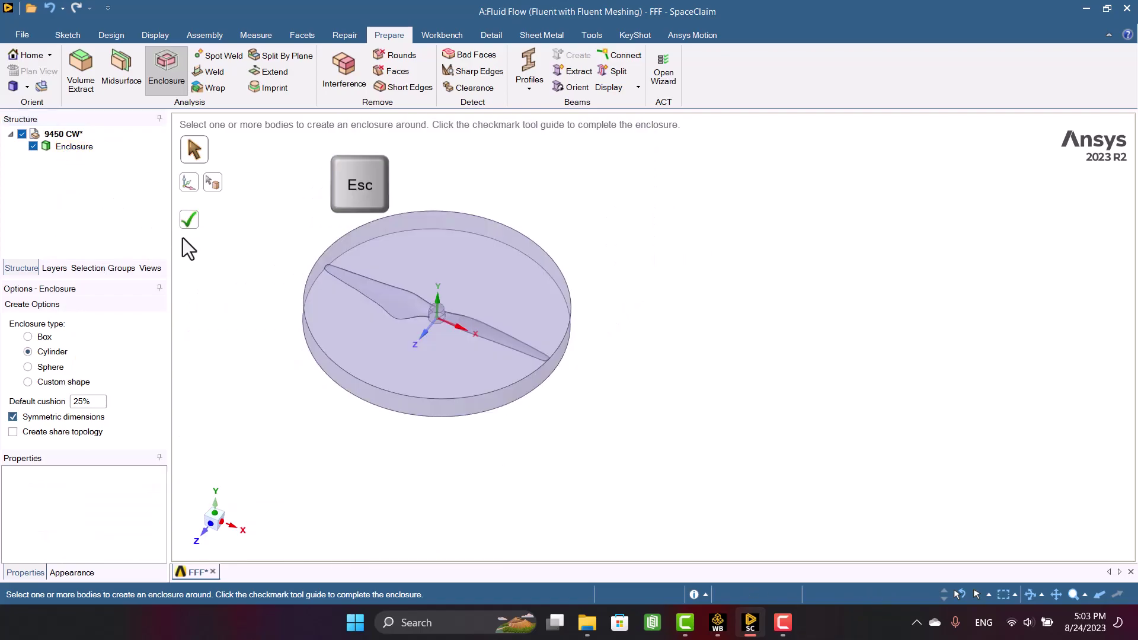
pyautogui.press('Escape')
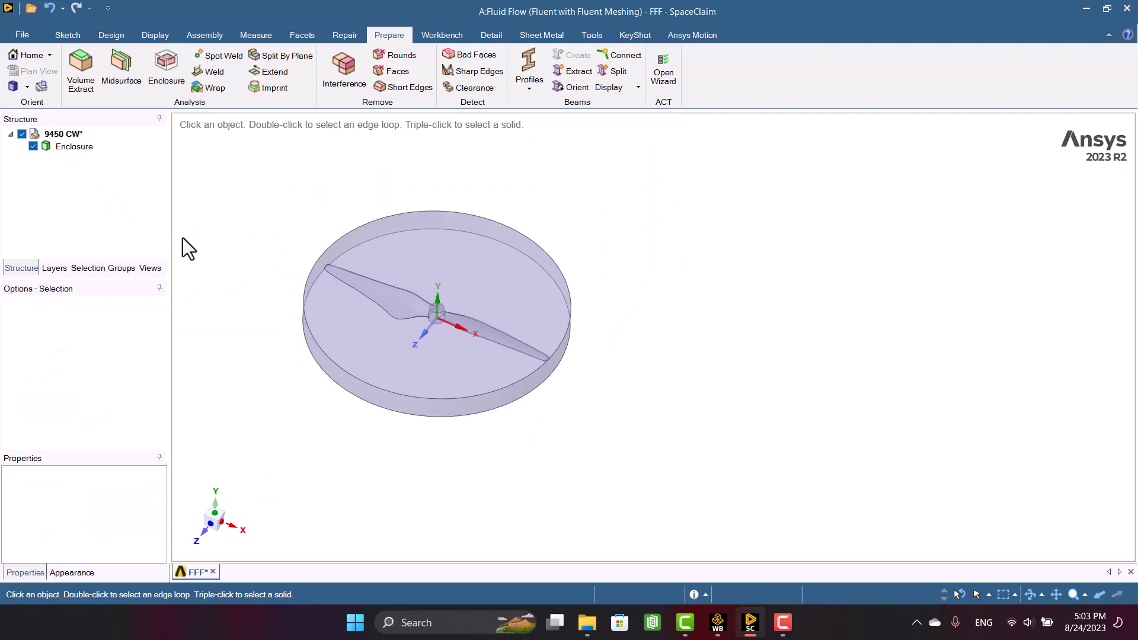
# Step: Rename the Enclosure body to 'Rotary' and deselect it
pyautogui.click(64, 148)
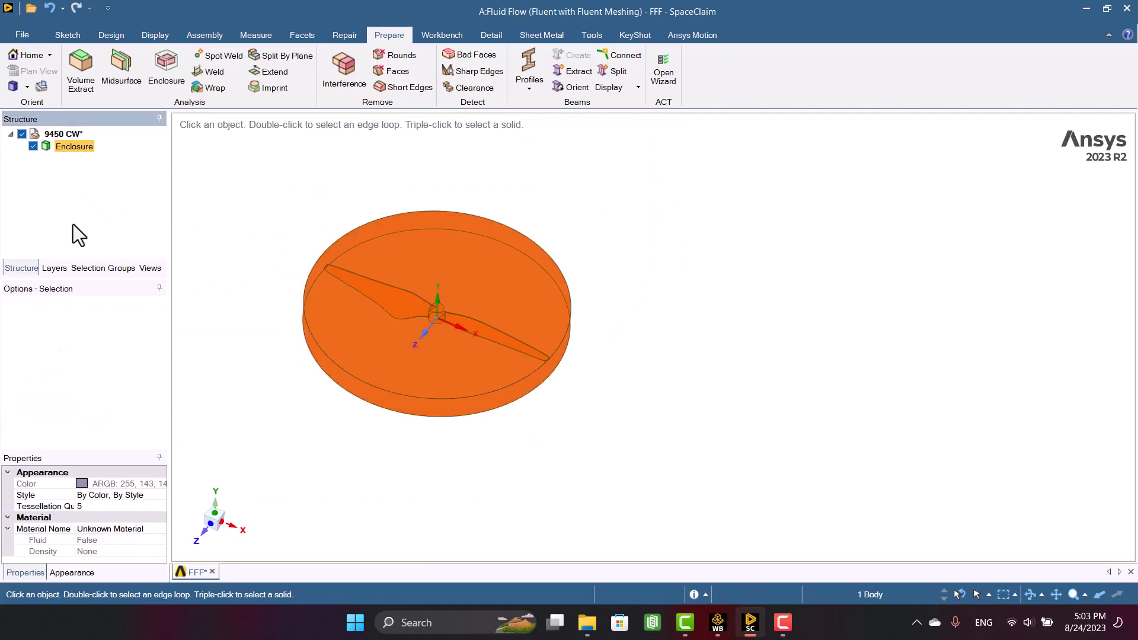
pyautogui.press('F2')
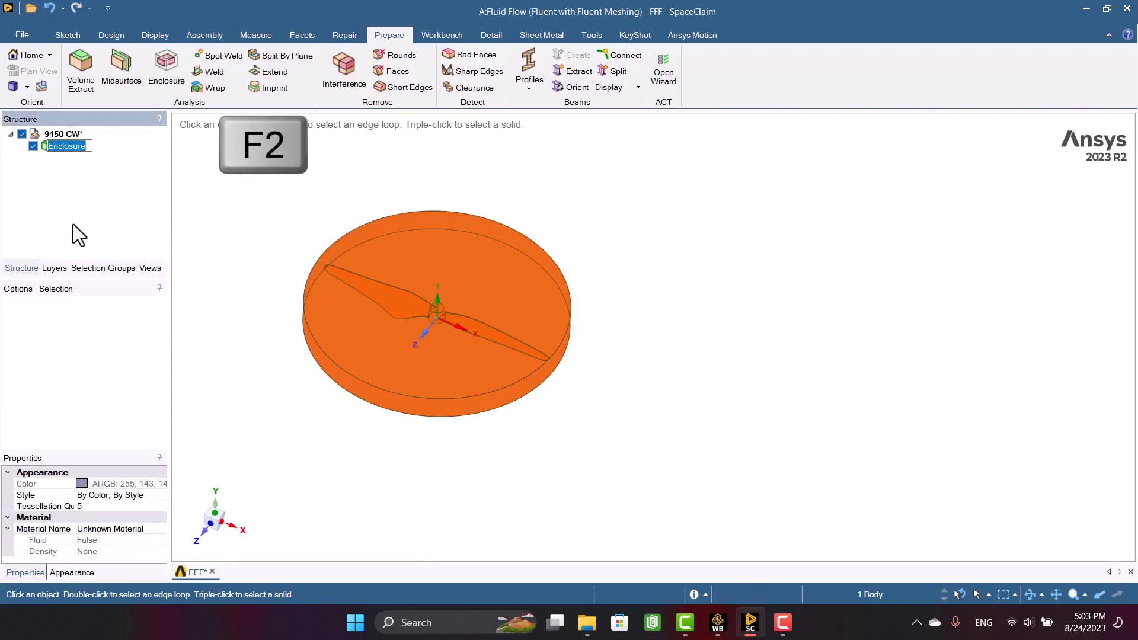
pyautogui.write('Rotary')
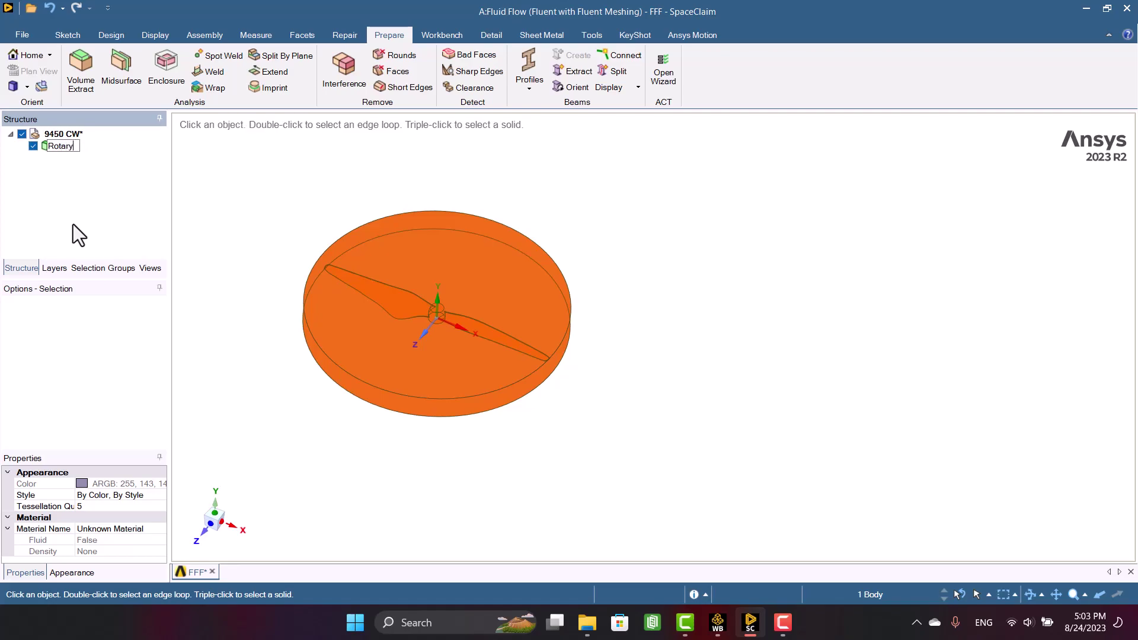
pyautogui.press('Return')
pyautogui.click(225, 219)
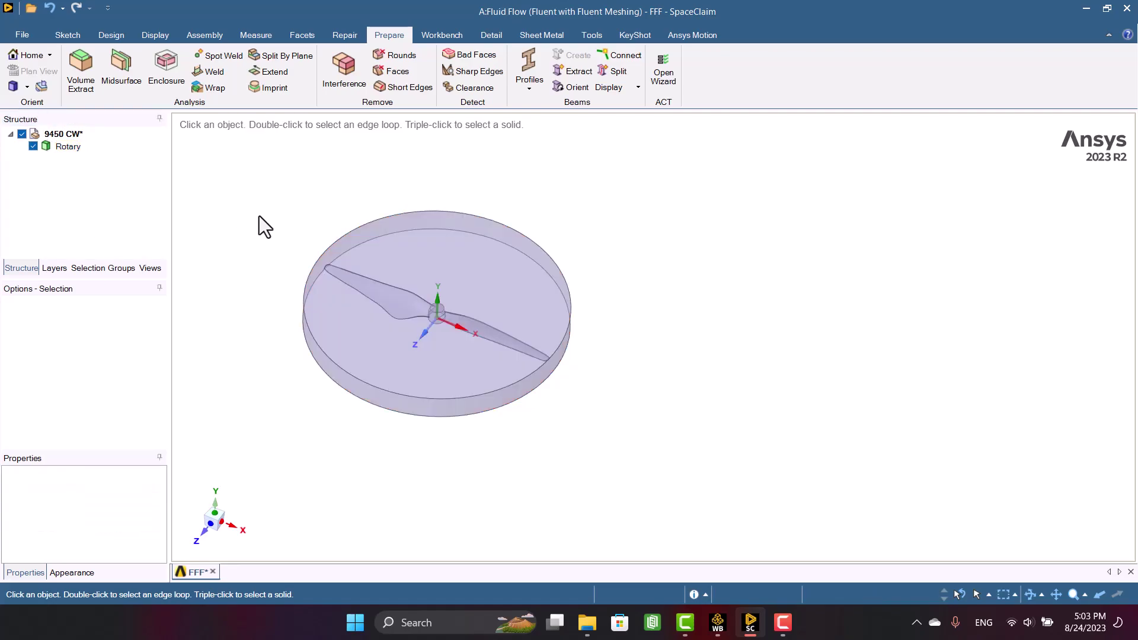
pyautogui.click(128, 41)
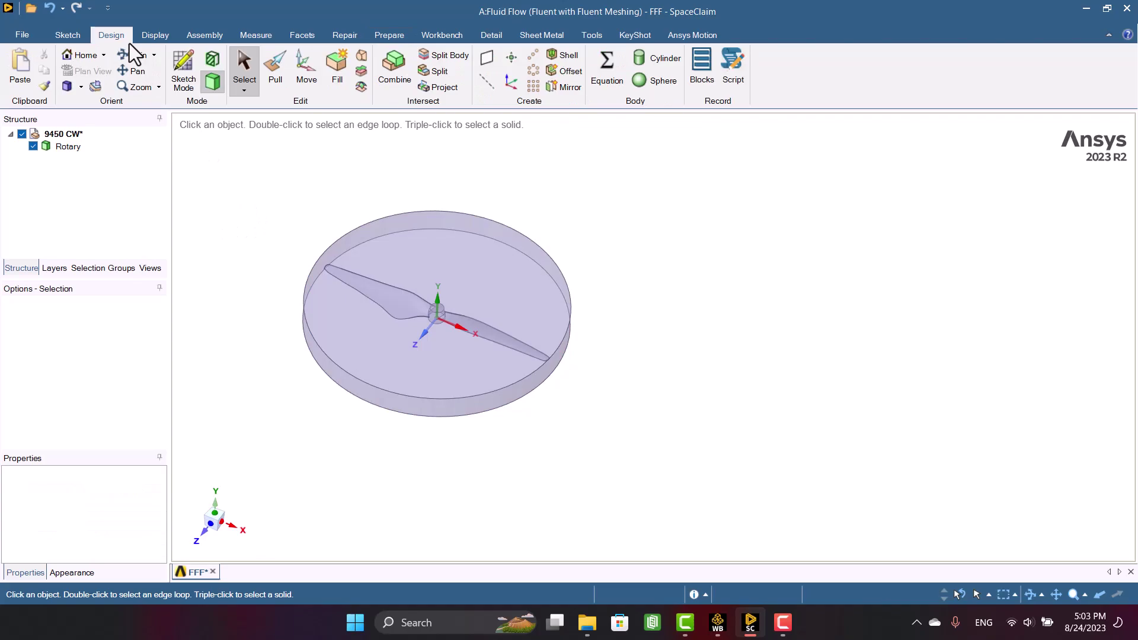
pyautogui.press('k')
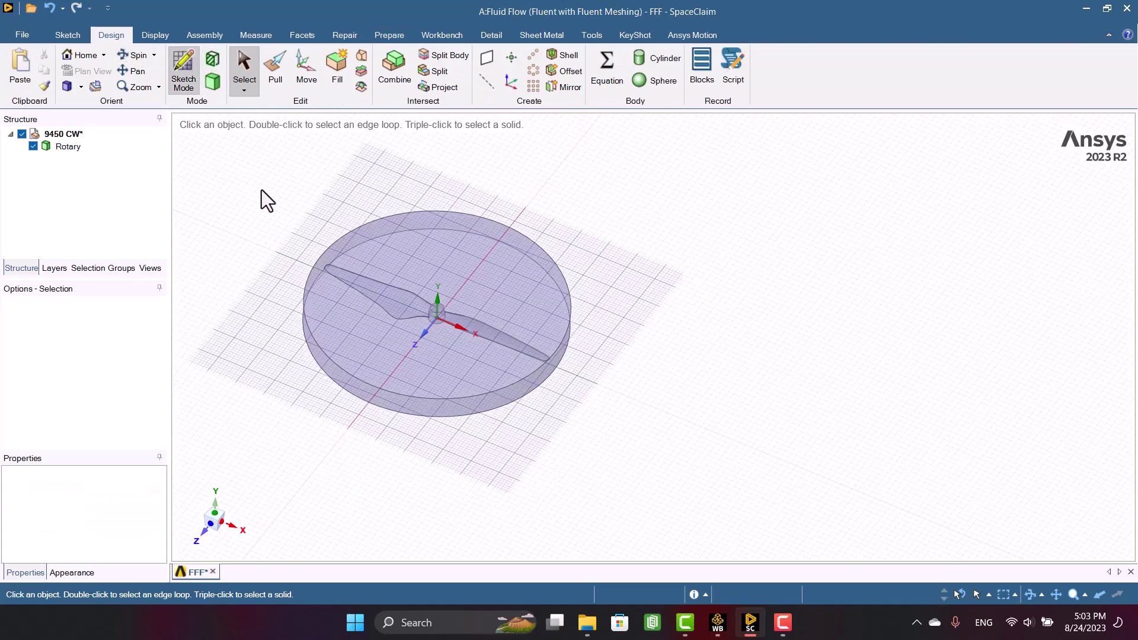
pyautogui.click(437, 320)
pyautogui.press('x')
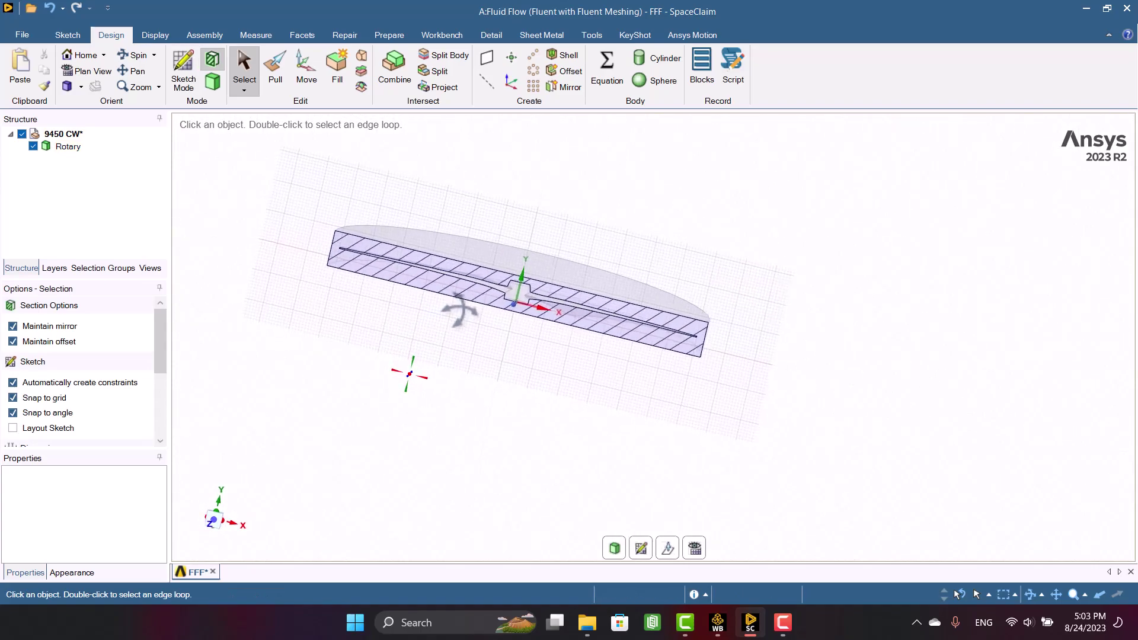
pyautogui.scroll(3, 379, 256)
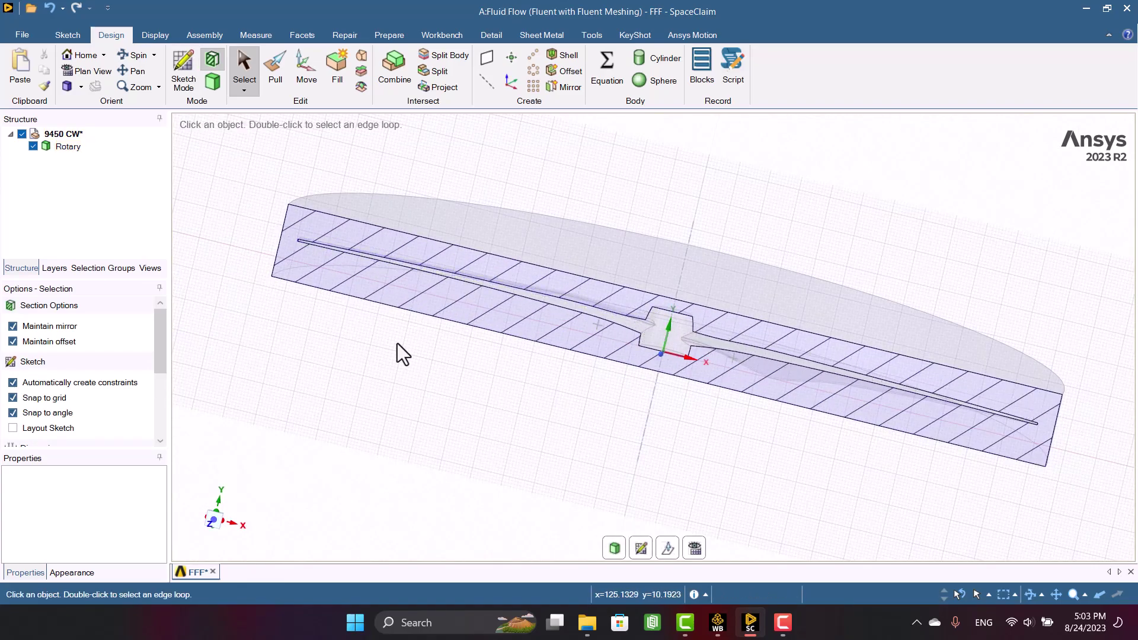
pyautogui.click(213, 81)
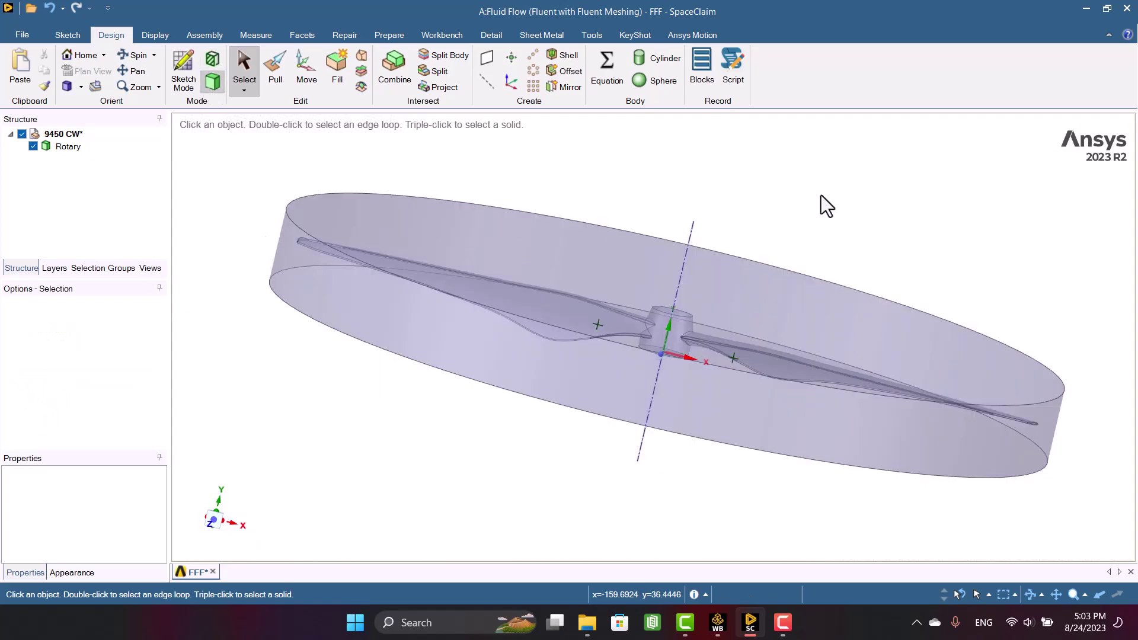
pyautogui.moveTo(907, 186); pyautogui.dragTo(808, 221, button='middle')
pyautogui.scroll(-3, 413, 233)
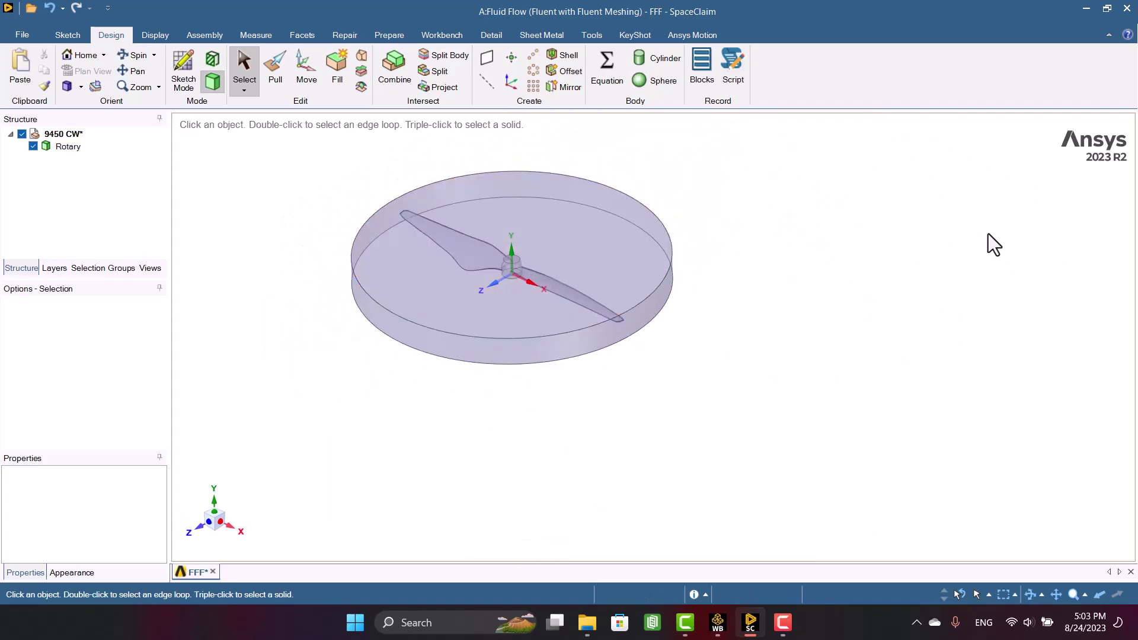
pyautogui.scroll(-5, 994, 244)
pyautogui.scroll(-2, 450, 353)
pyautogui.scroll(2, 741, 256)
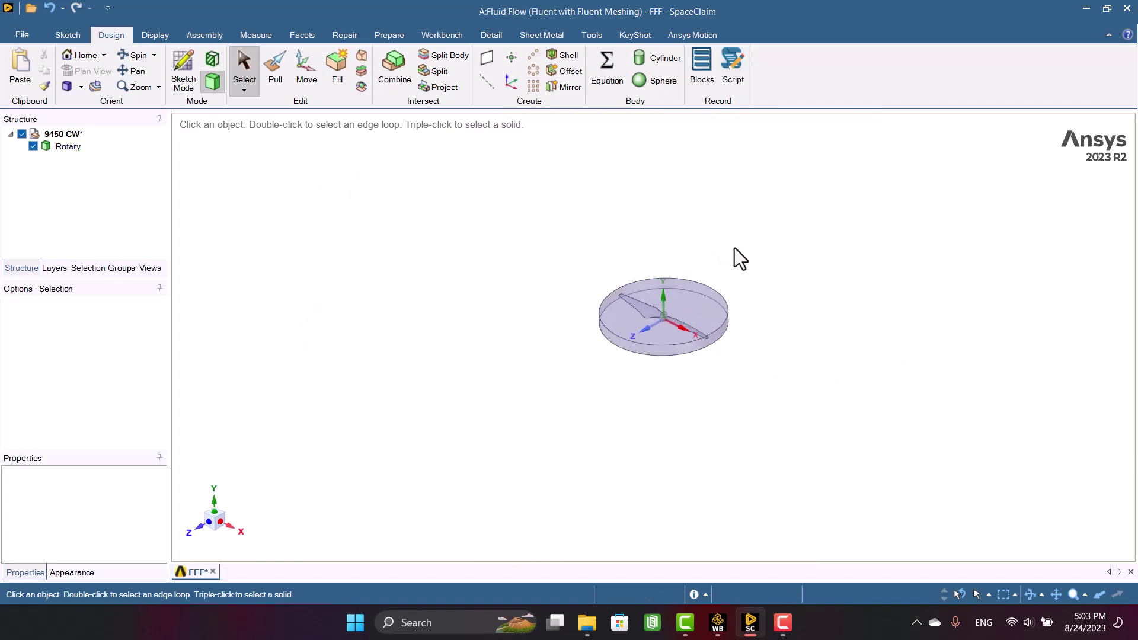
pyautogui.scroll(1, 740, 259)
# Step: Start a cylindrical enclosure around the Rotary body, oriented along the Y axis
pyautogui.click(376, 38)
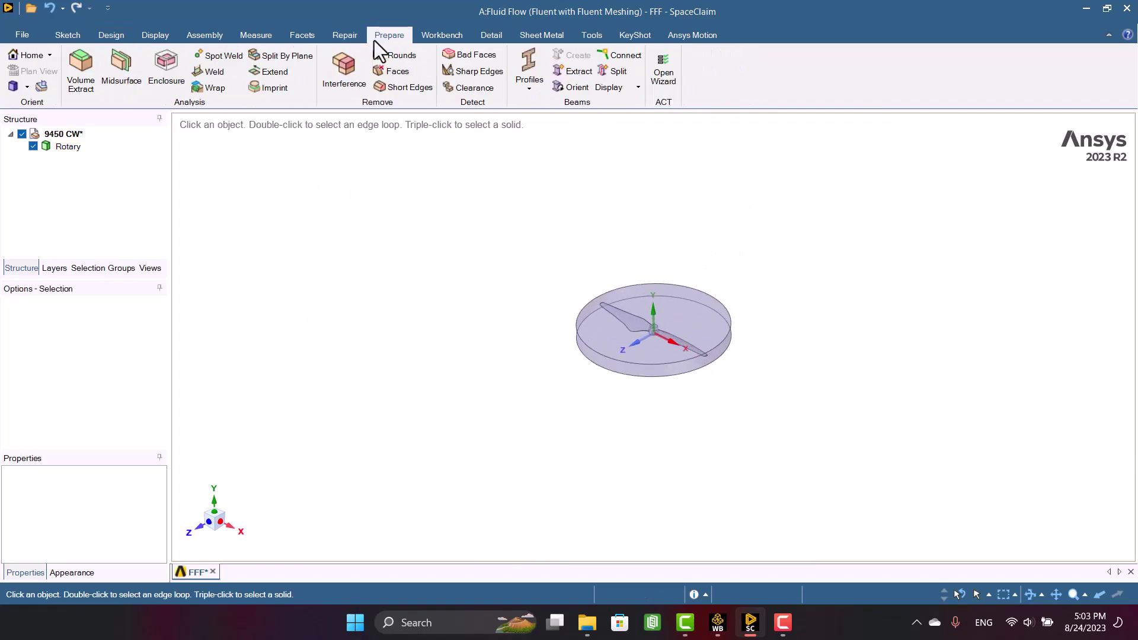
pyautogui.click(171, 63)
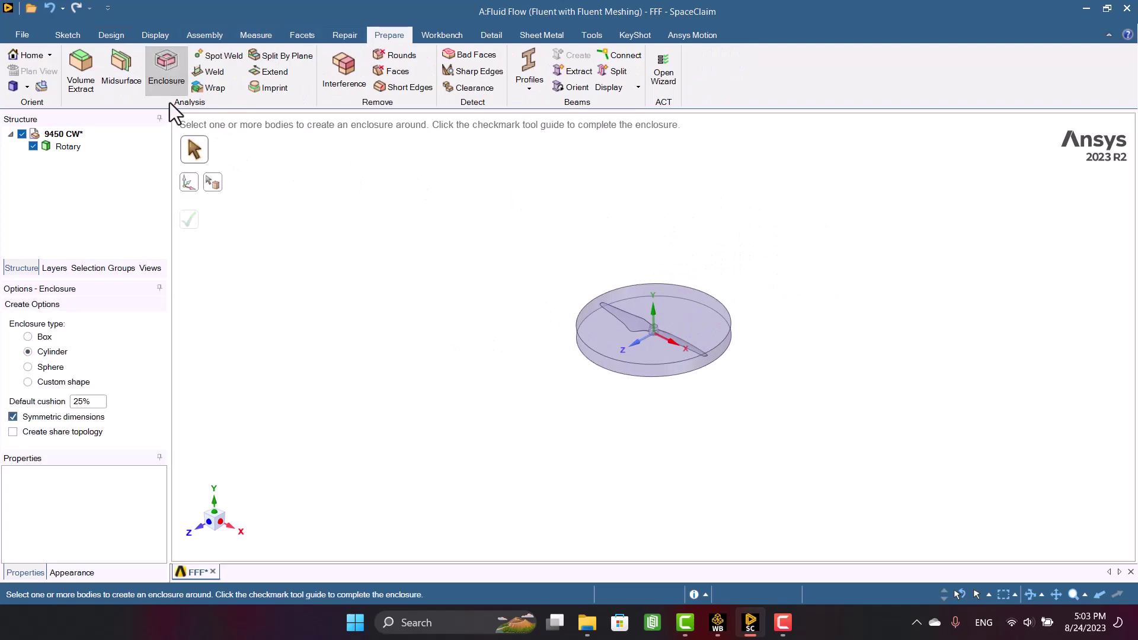
pyautogui.click(588, 336)
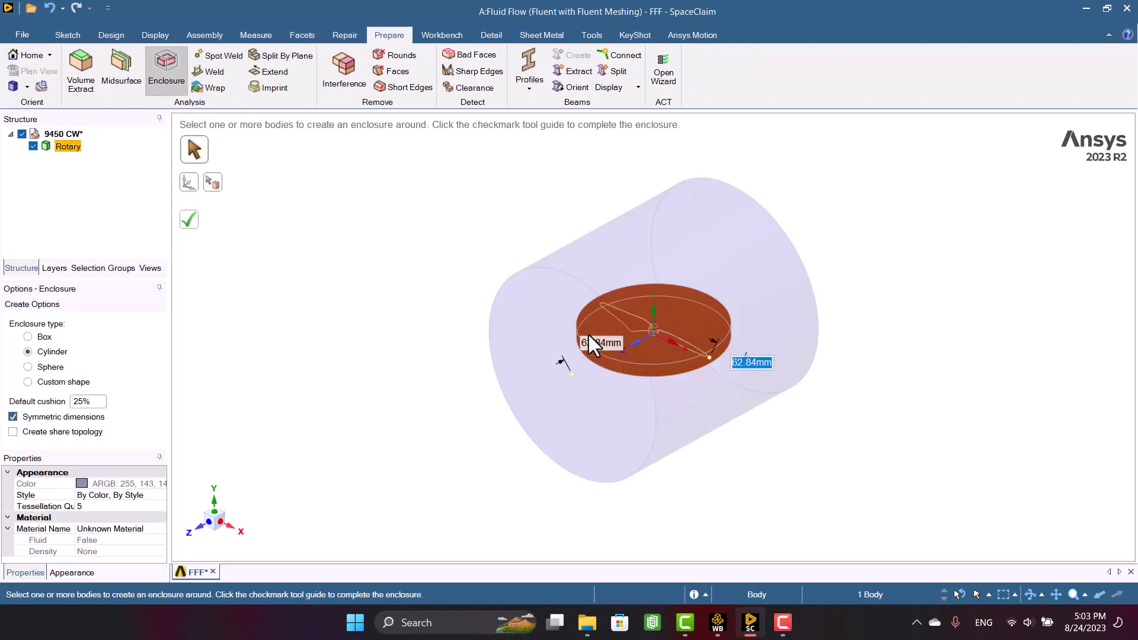
pyautogui.click(188, 187)
pyautogui.click(650, 308)
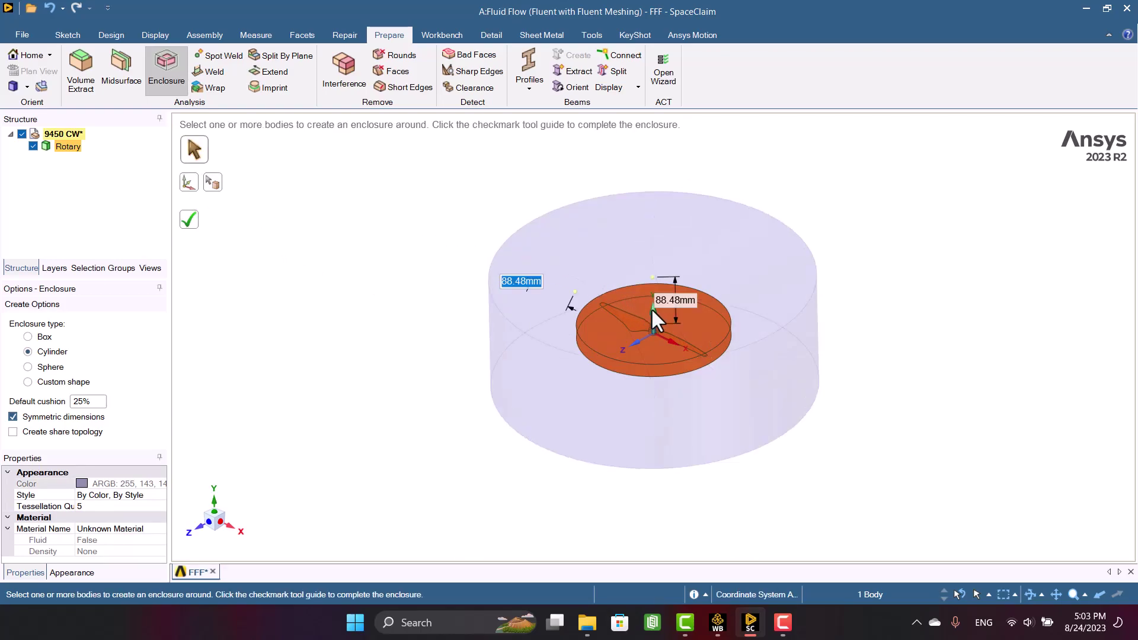
pyautogui.moveTo(411, 285); pyautogui.dragTo(402, 331, button='middle')
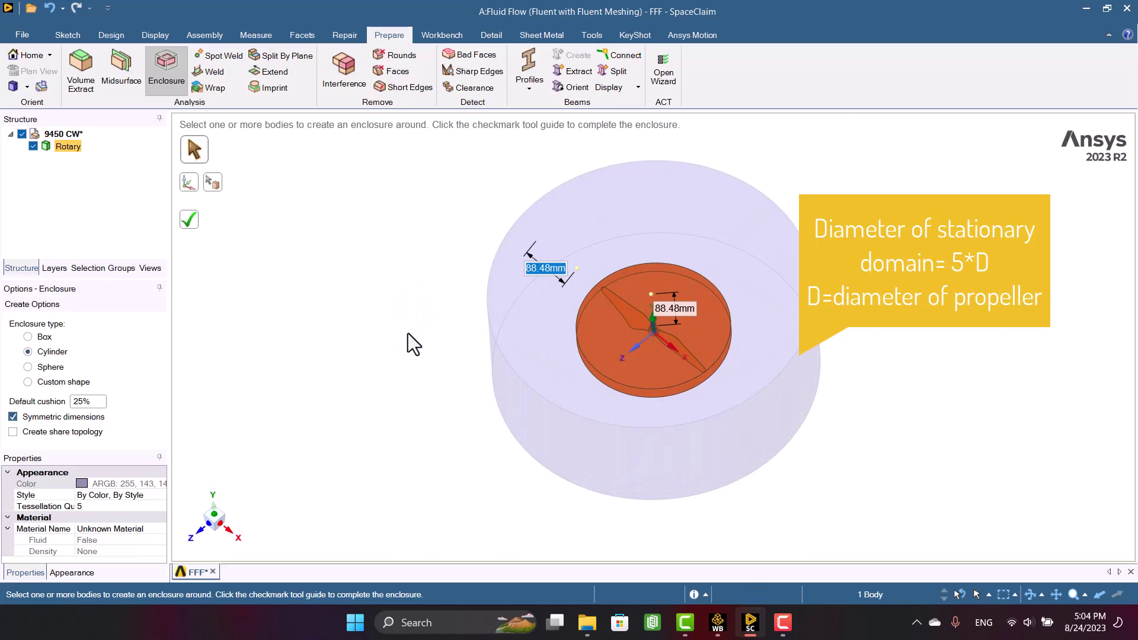
# Step: Enter a 1500 mm axial height for the enclosure, with a provisional radial value
pyautogui.write('1500')
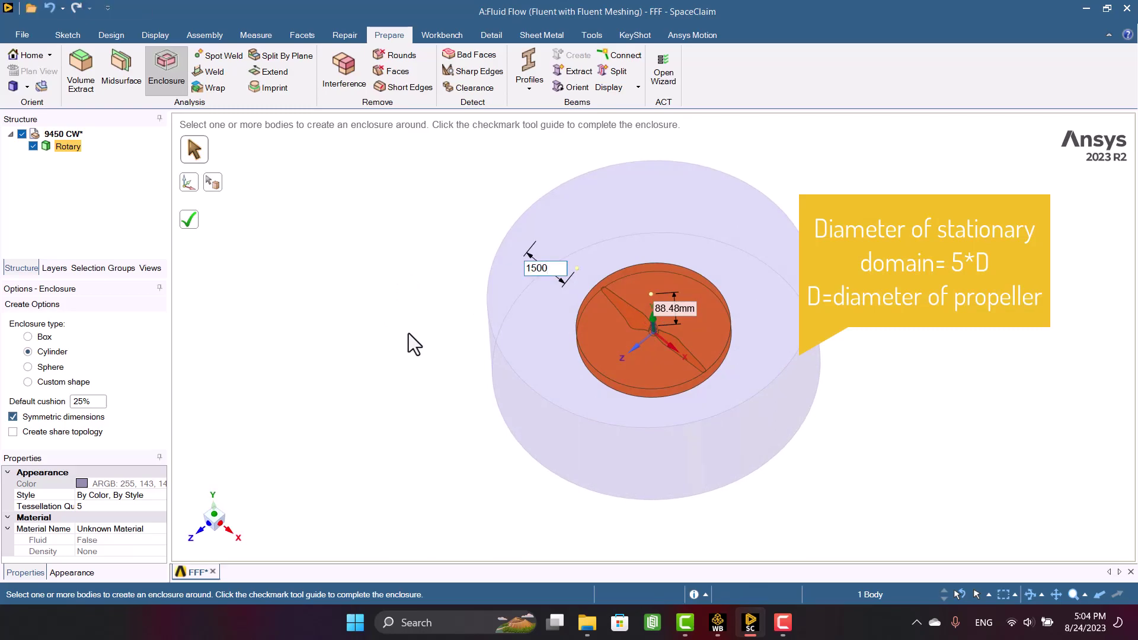
pyautogui.press('Tab')
pyautogui.scroll(-5, 414, 344)
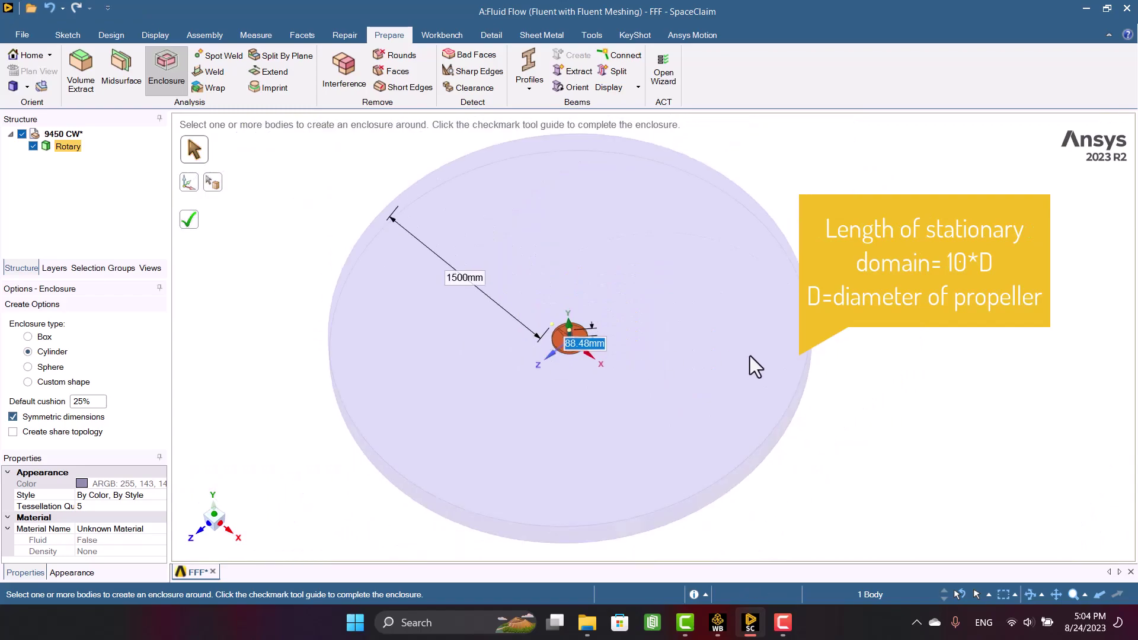
pyautogui.moveTo(824, 409); pyautogui.dragTo(862, 335, button='middle')
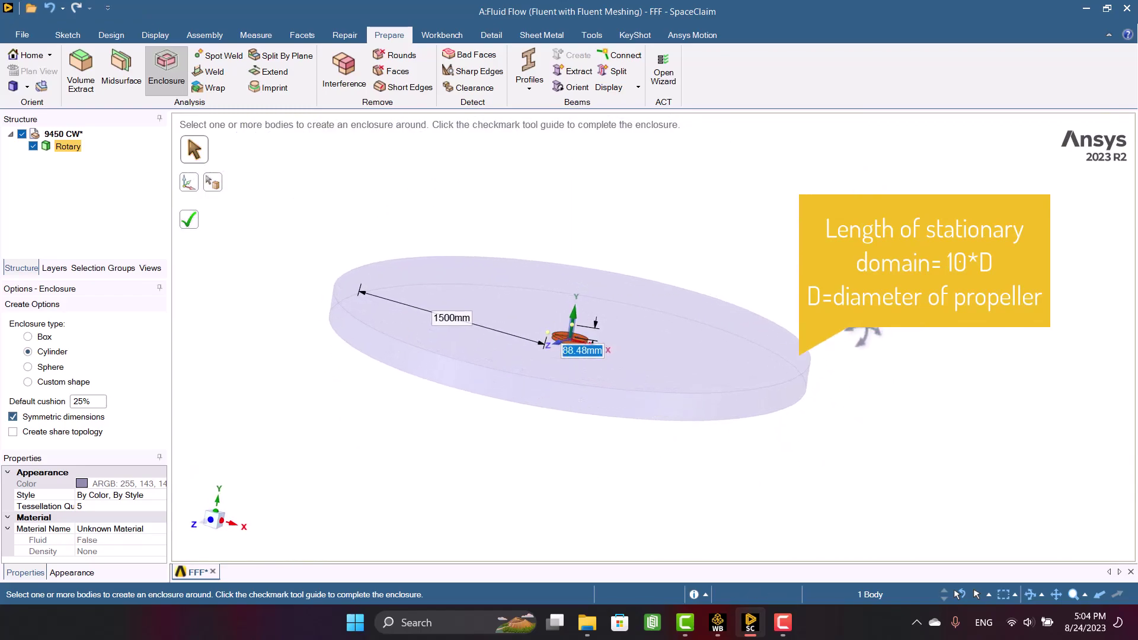
pyautogui.press('Tab')
pyautogui.write('10')
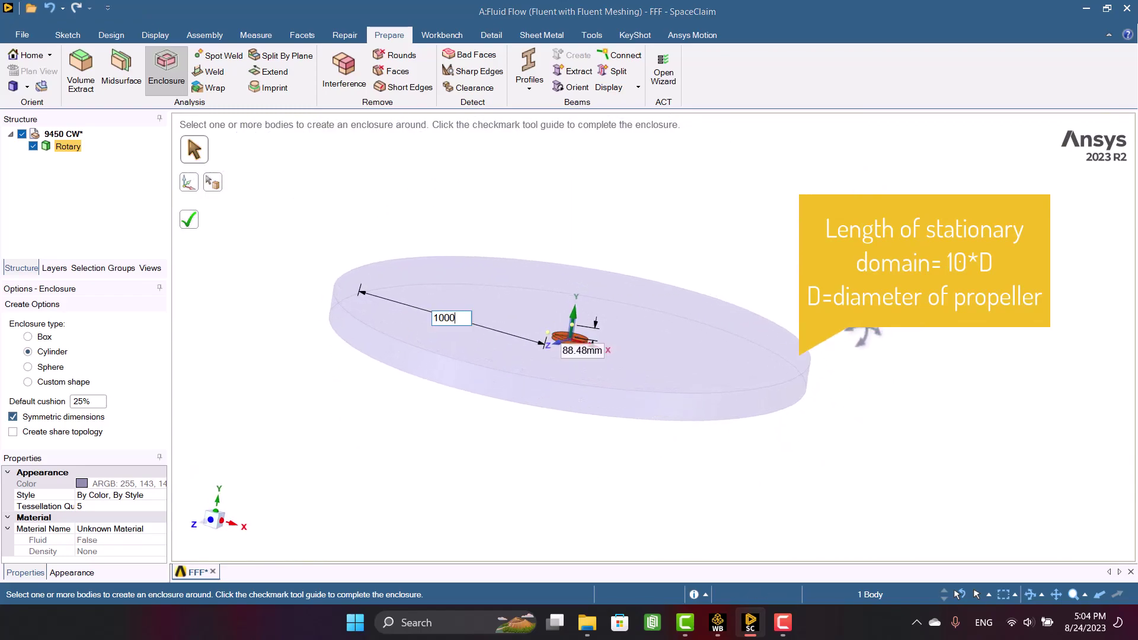
pyautogui.press('Tab')
pyautogui.write('1500')
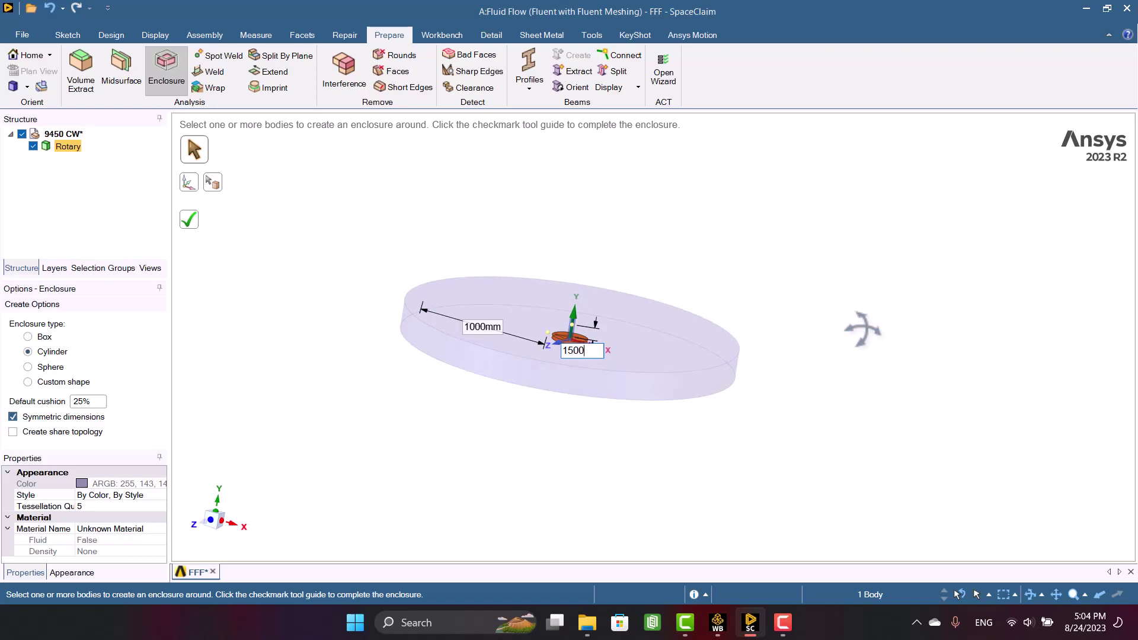
pyautogui.press('Return')
# Step: Change the enclosure's radial offset to 1200 mm
pyautogui.moveTo(864, 329); pyautogui.dragTo(853, 371, button='middle')
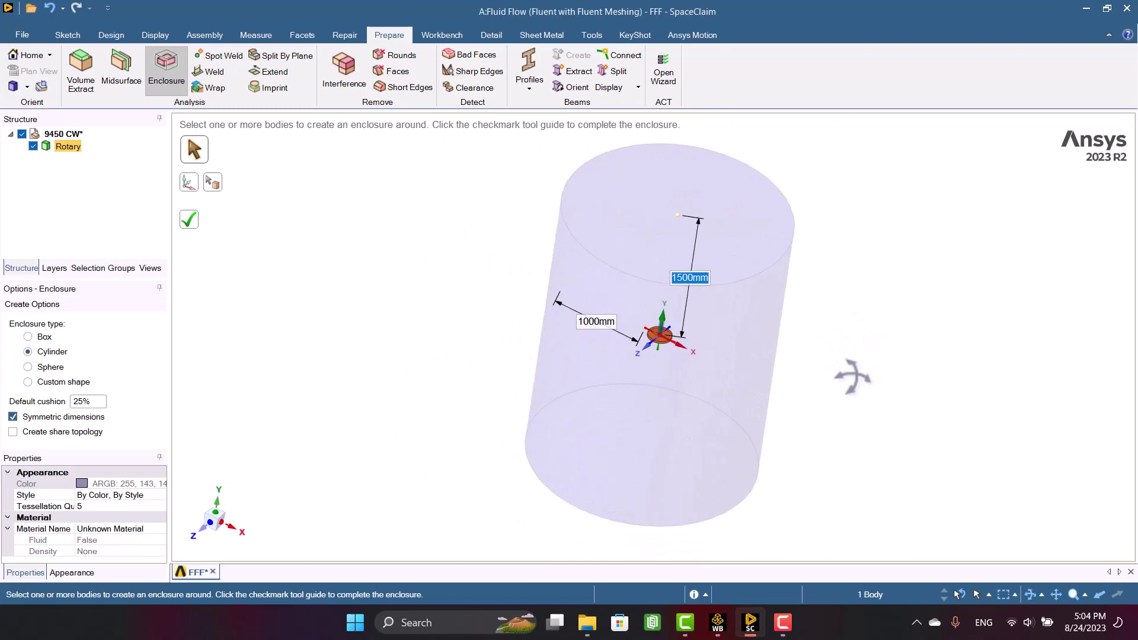
pyautogui.press('Tab')
pyautogui.write('1200')
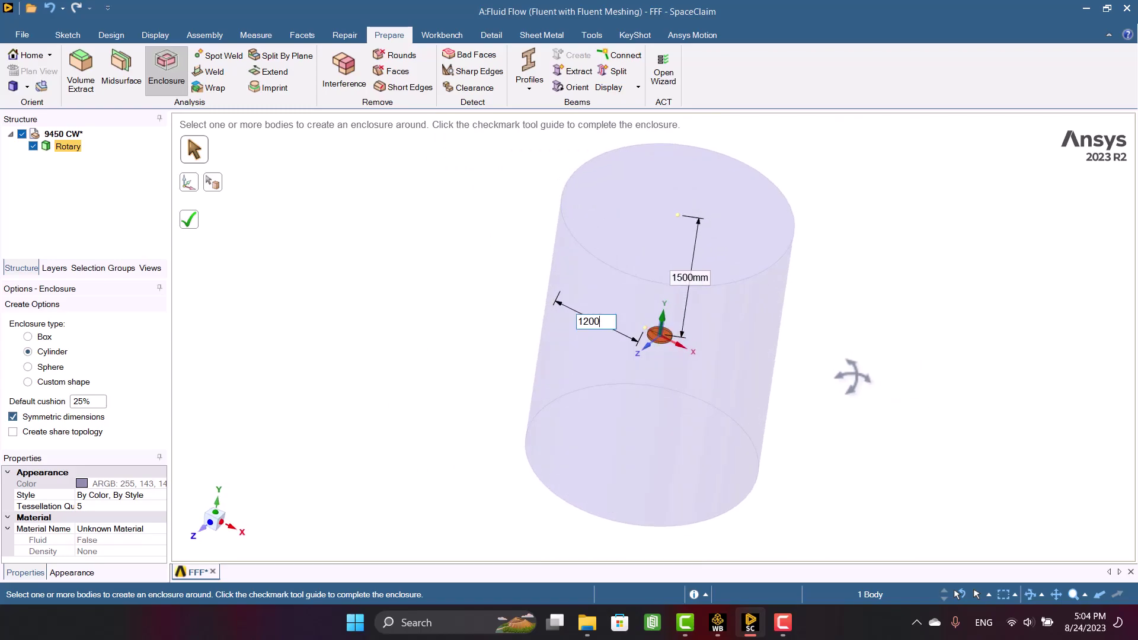
pyautogui.press('Tab')
pyautogui.moveTo(861, 387); pyautogui.dragTo(924, 326, button='middle')
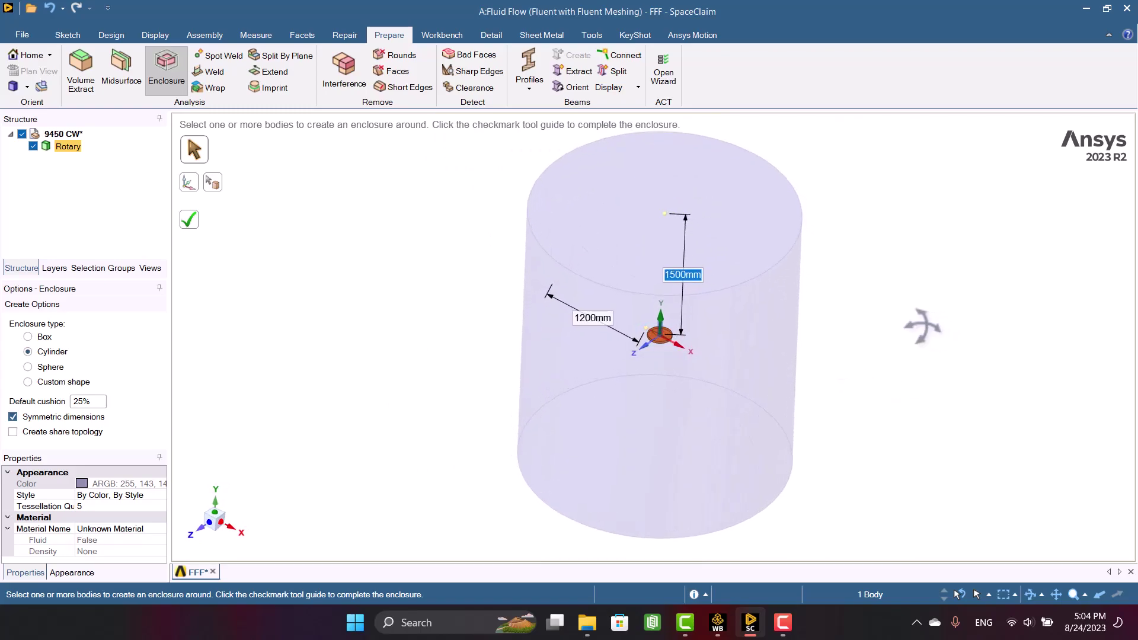
# Step: Build a cylinder enclosure around Rotary, then select the first of the two Enclosure bodies
pyautogui.click(197, 217)
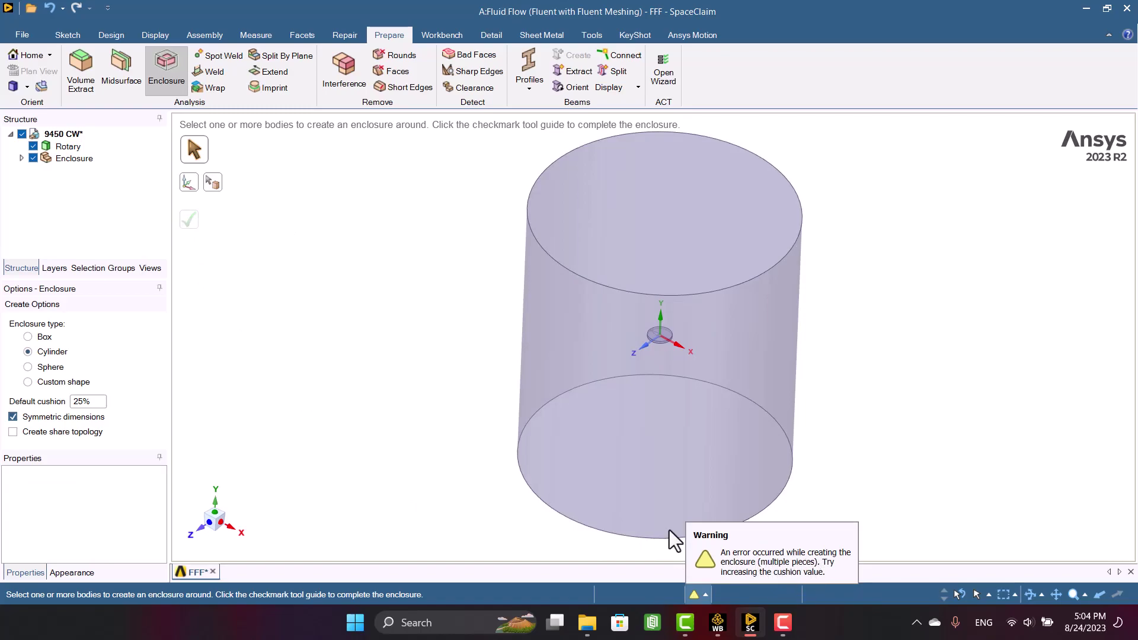
pyautogui.press('Escape')
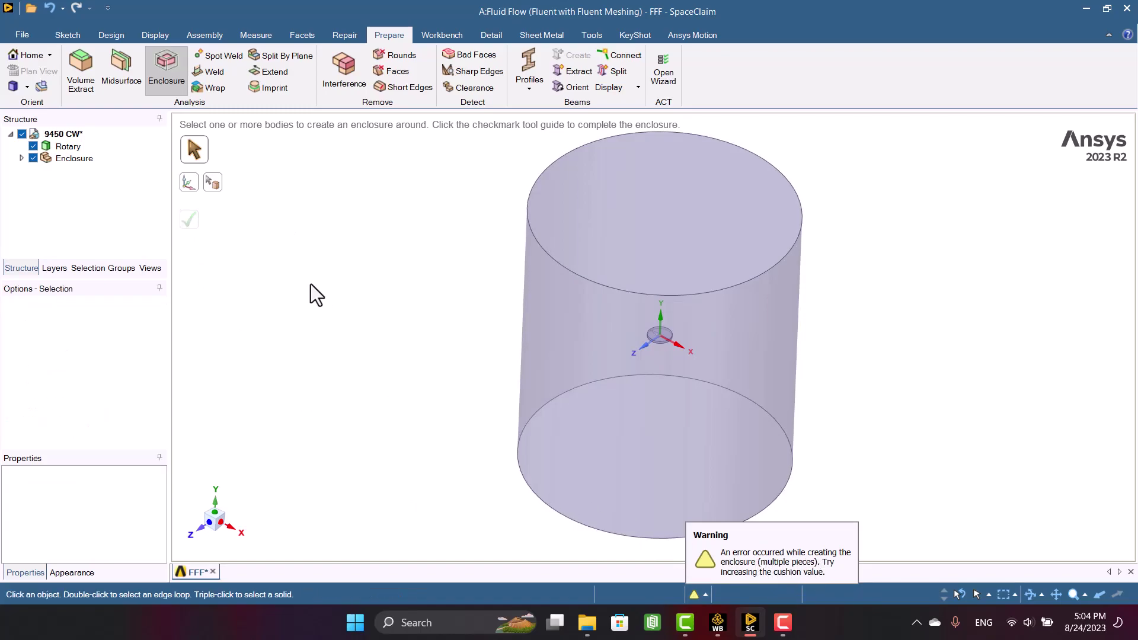
pyautogui.click(21, 158)
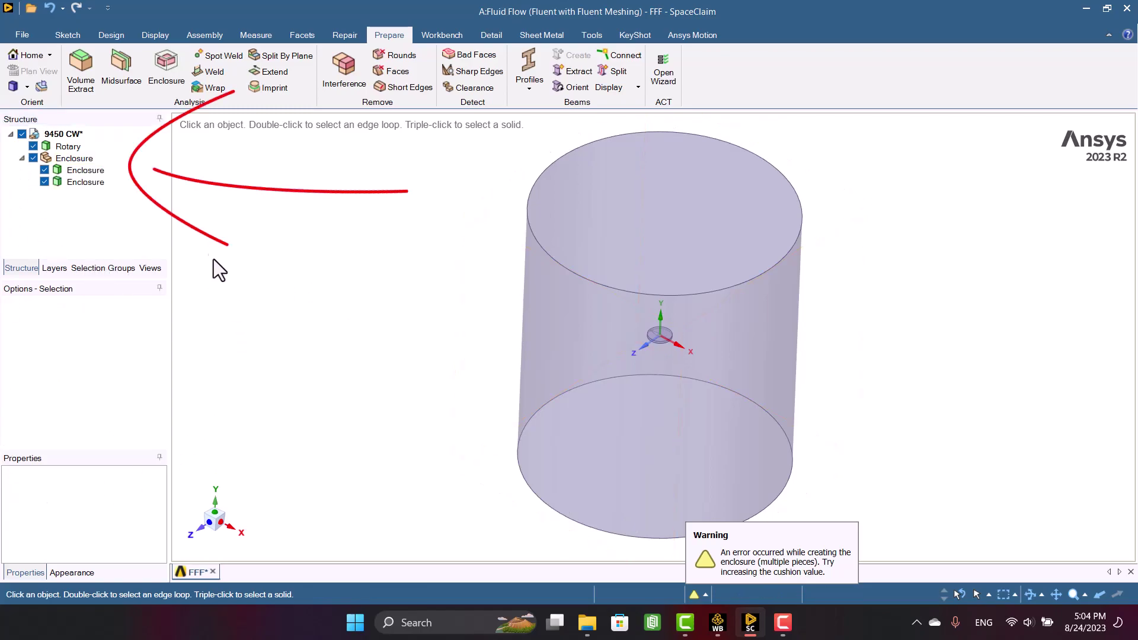
pyautogui.click(98, 169)
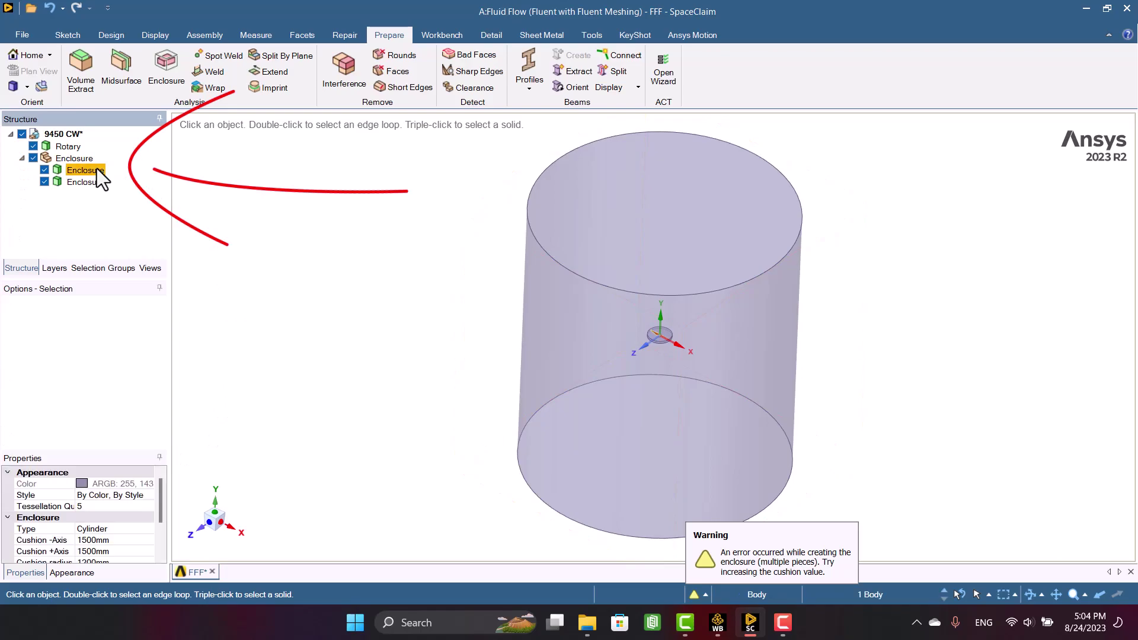
pyautogui.scroll(5, 699, 343)
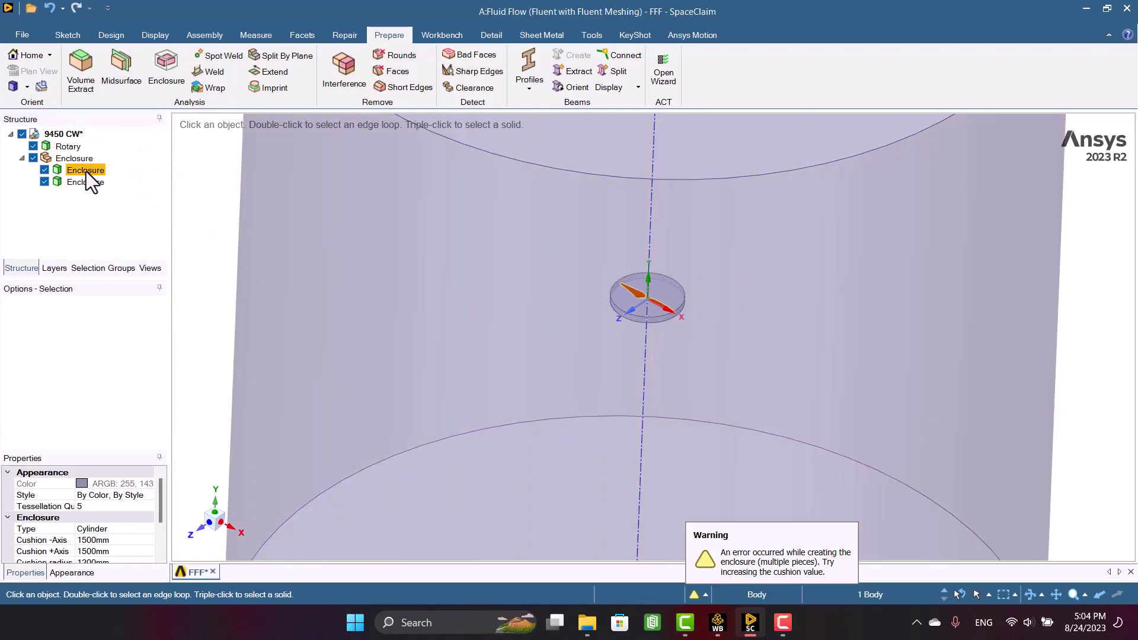
# Step: Delete the duplicate Enclosure body and rename the remaining one to Stationary
pyautogui.rightClick(87, 172)
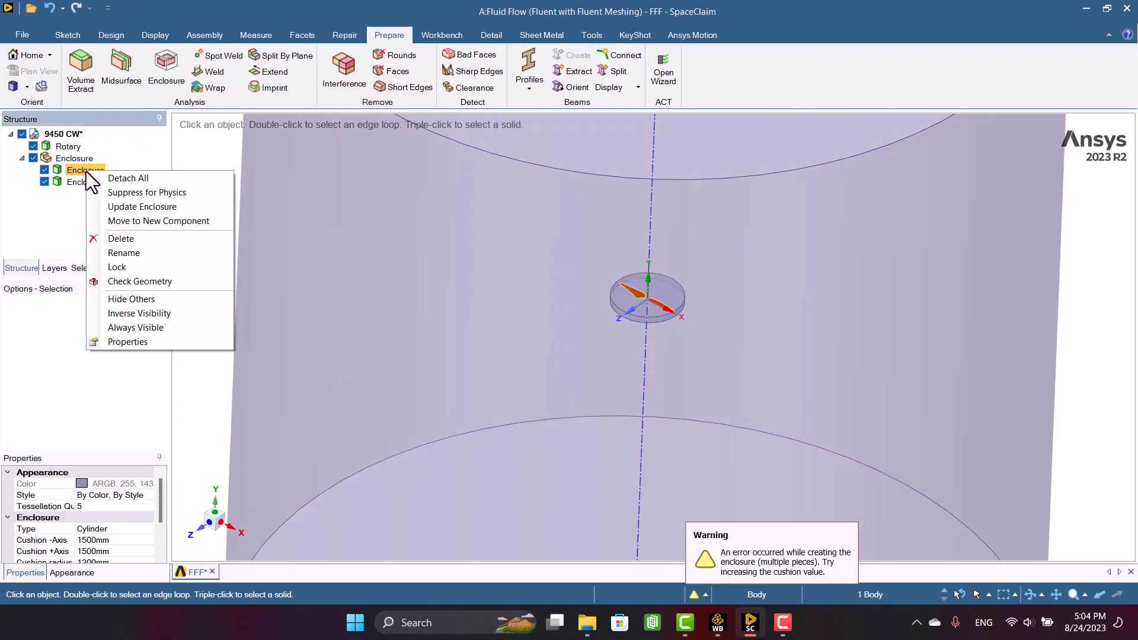
pyautogui.click(95, 237)
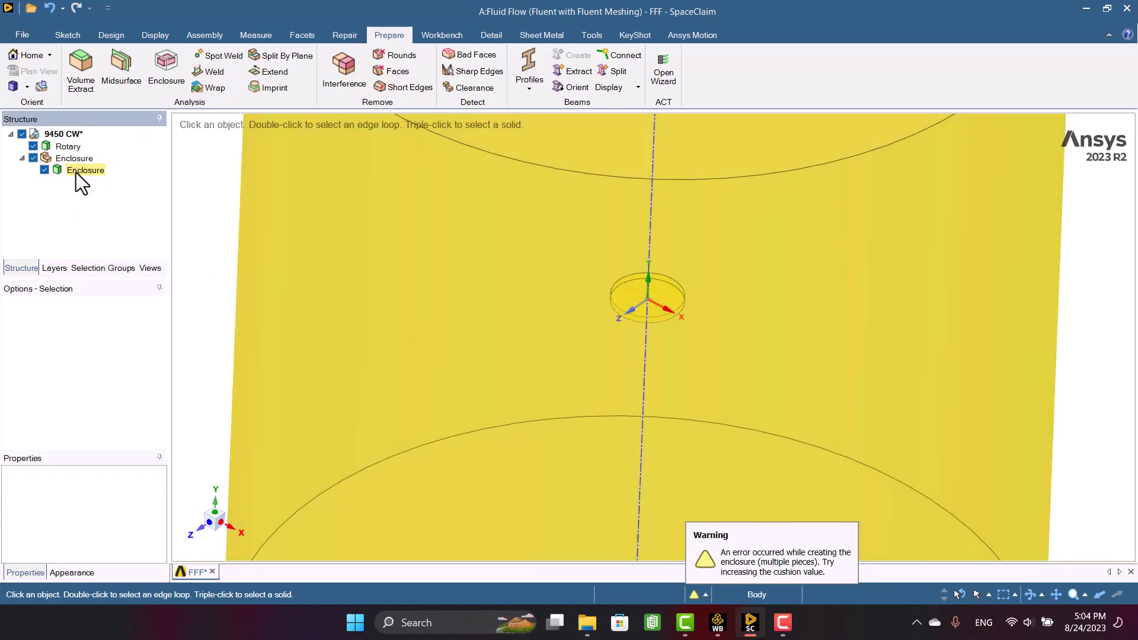
pyautogui.click(76, 172)
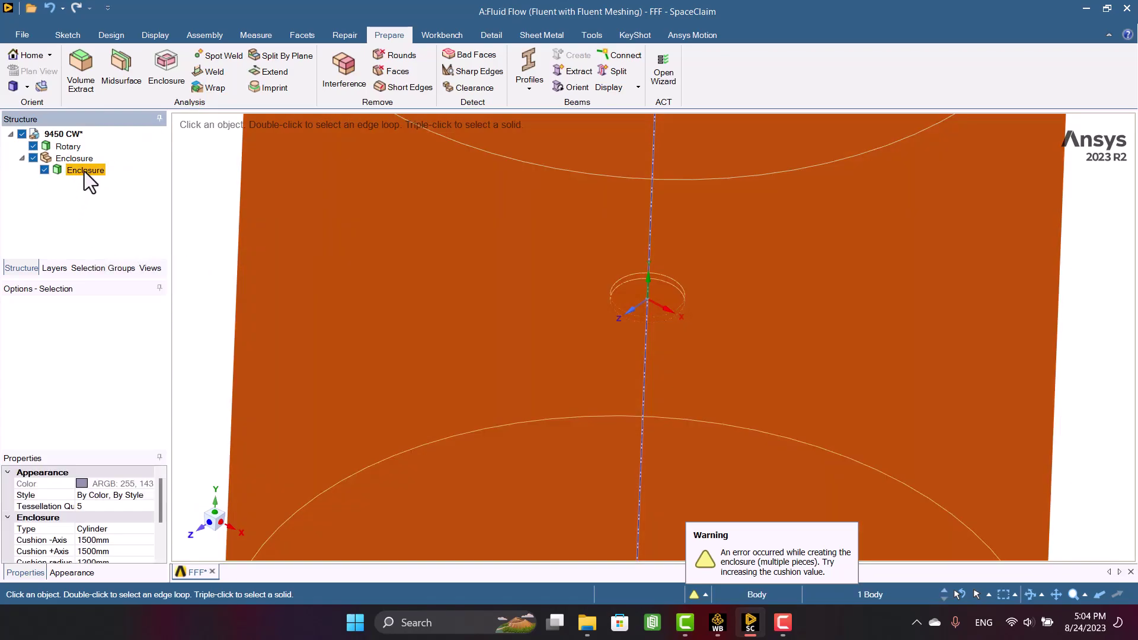
pyautogui.rightClick(84, 172)
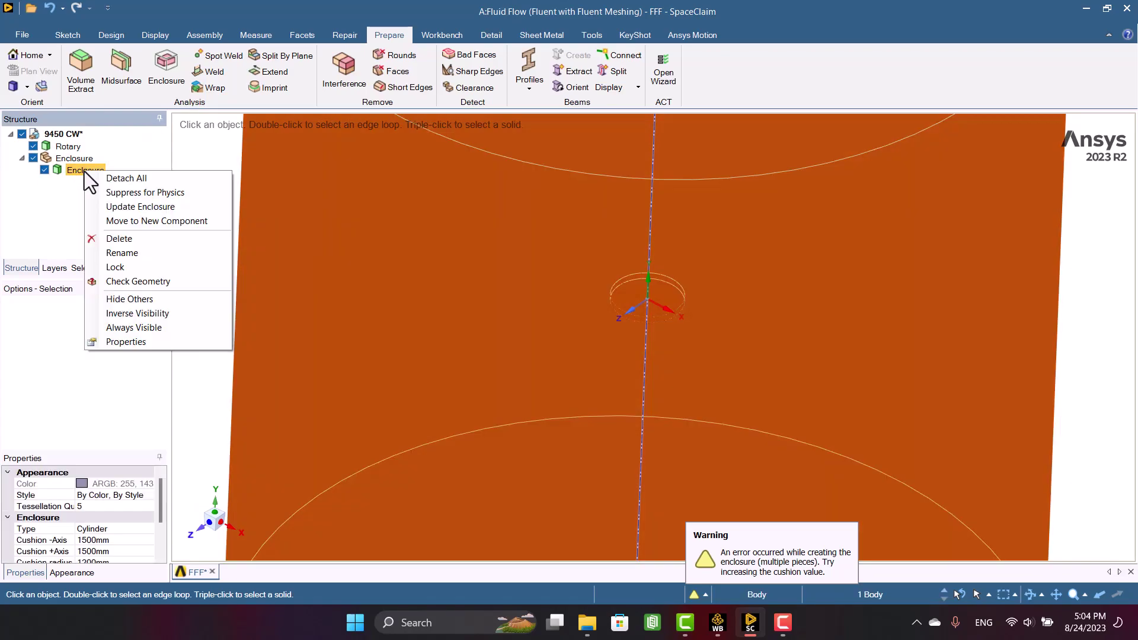
pyautogui.click(106, 250)
pyautogui.write('Statio')
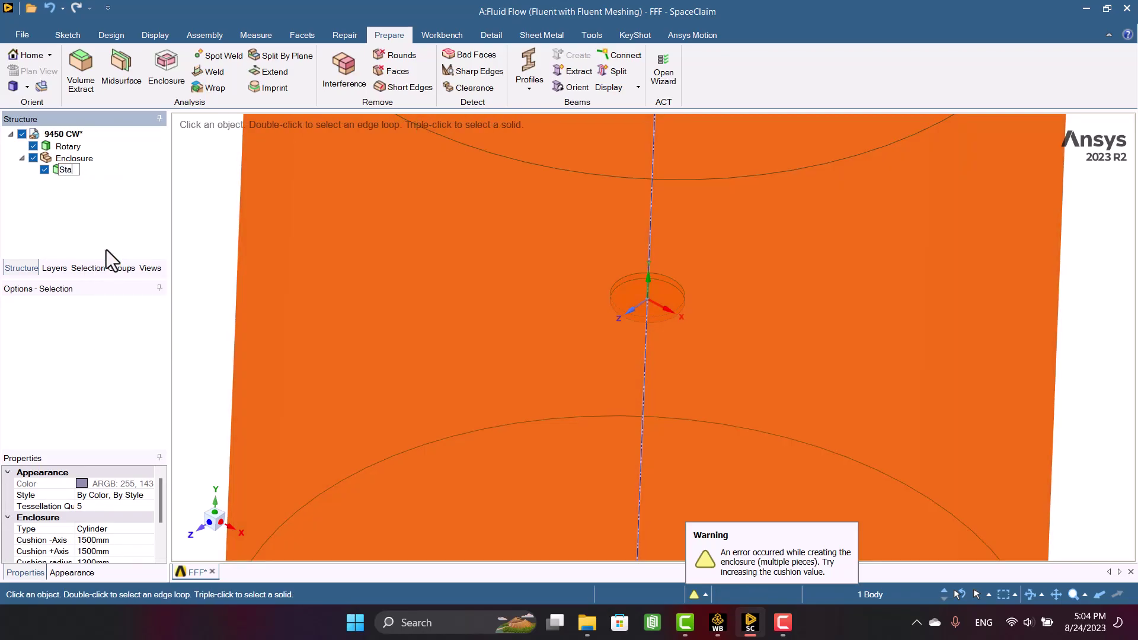
pyautogui.write('nary')
pyautogui.press('Return')
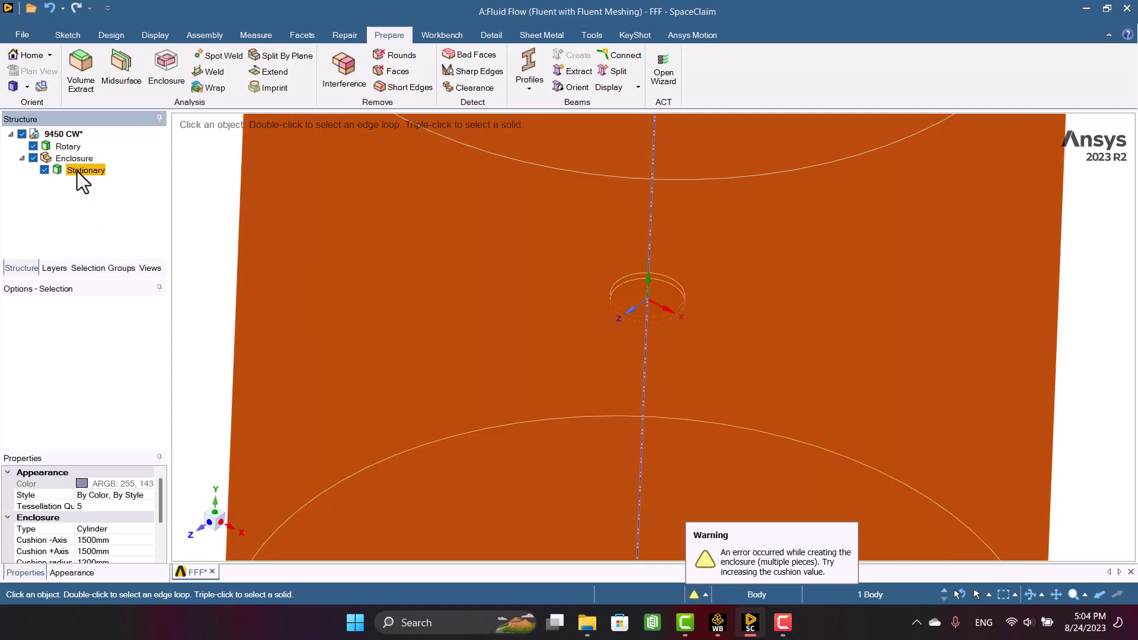
# Step: Move Stationary to the top level and delete the empty Enclosure component
pyautogui.moveTo(77, 172); pyautogui.dragTo(75, 153)
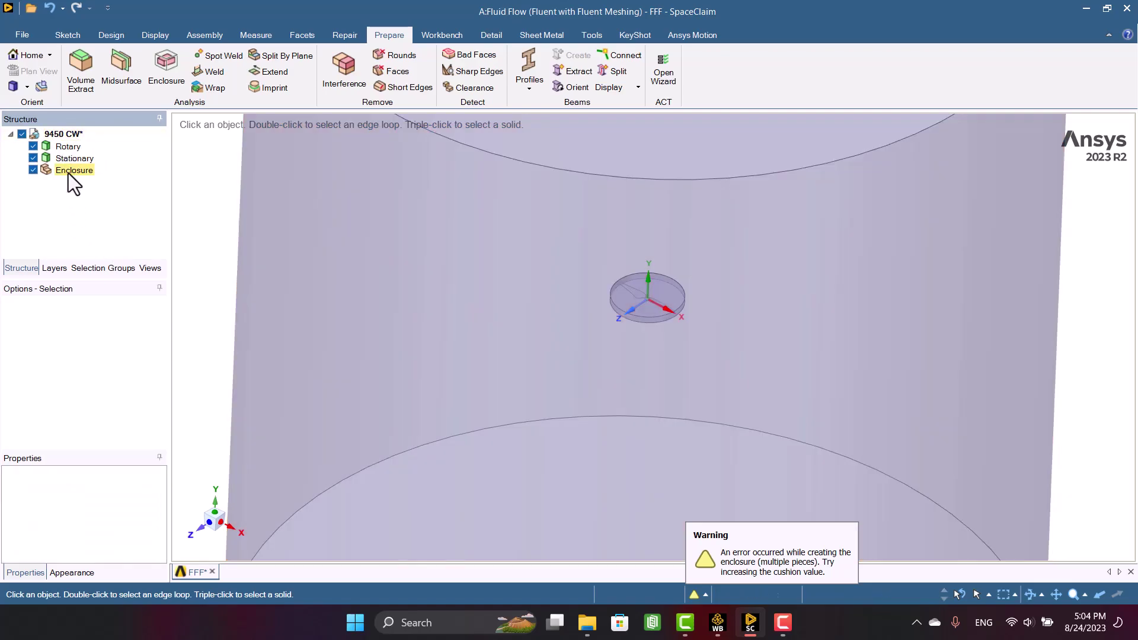
pyautogui.click(68, 173)
pyautogui.rightClick(69, 172)
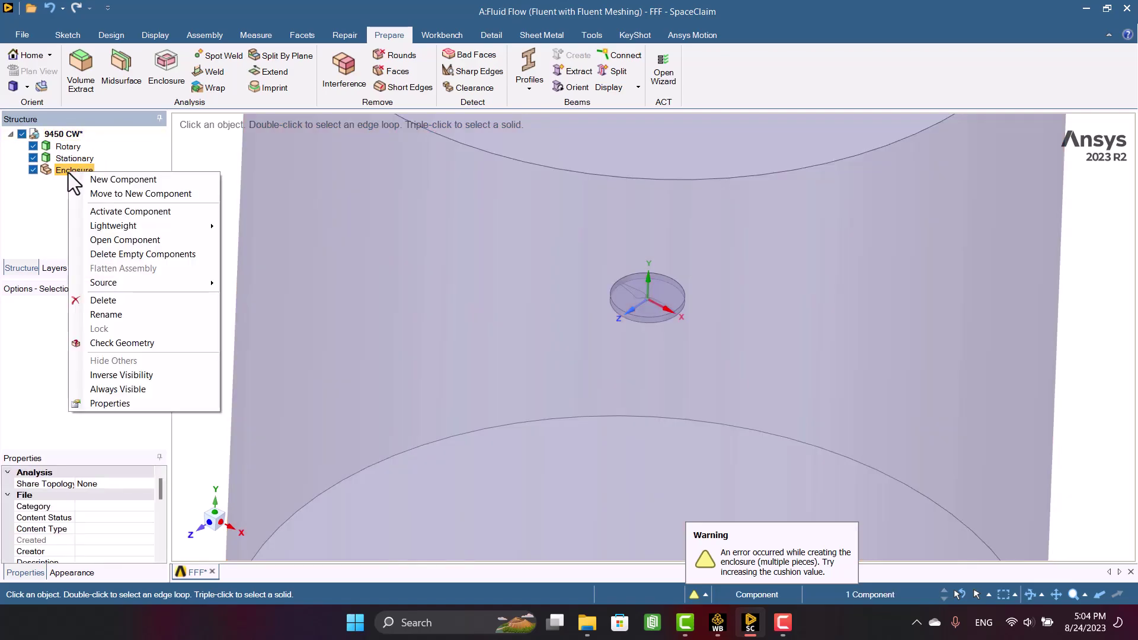
pyautogui.click(88, 304)
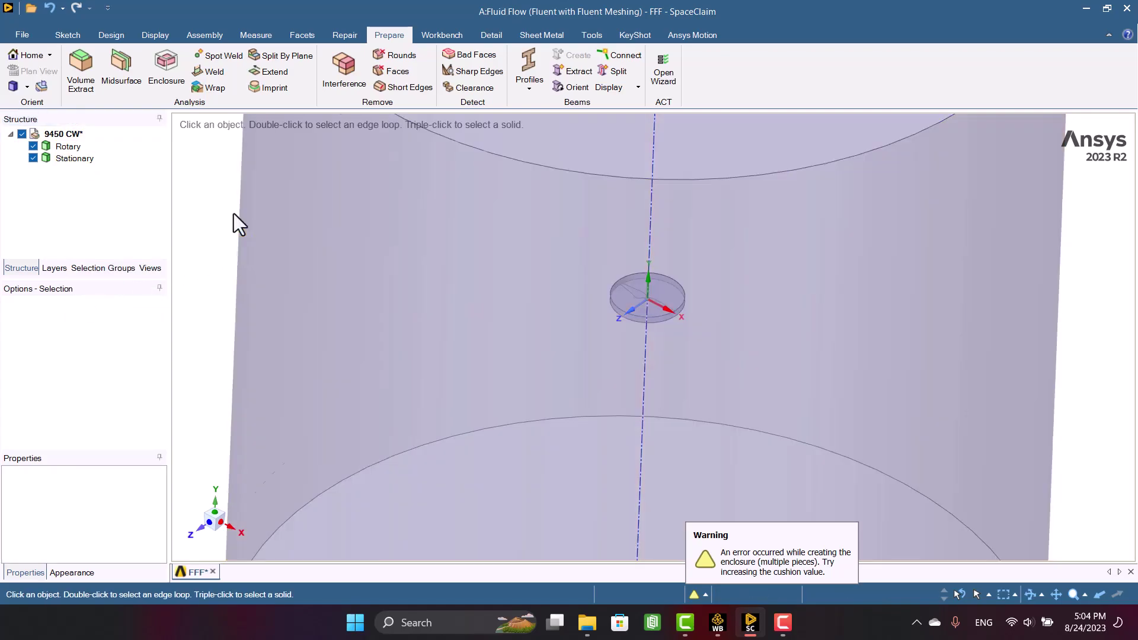
pyautogui.scroll(-4, 234, 213)
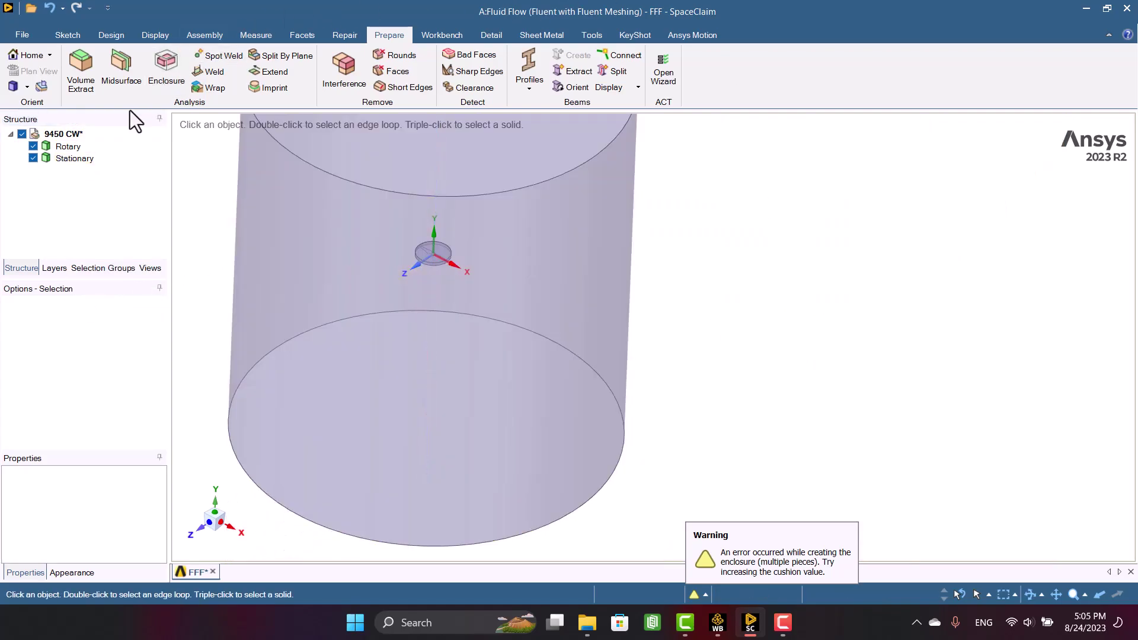
# Step: Hide Rotary, dismiss the suppression message, and pick the cylinder face in Sketch Mode
pyautogui.click(33, 147)
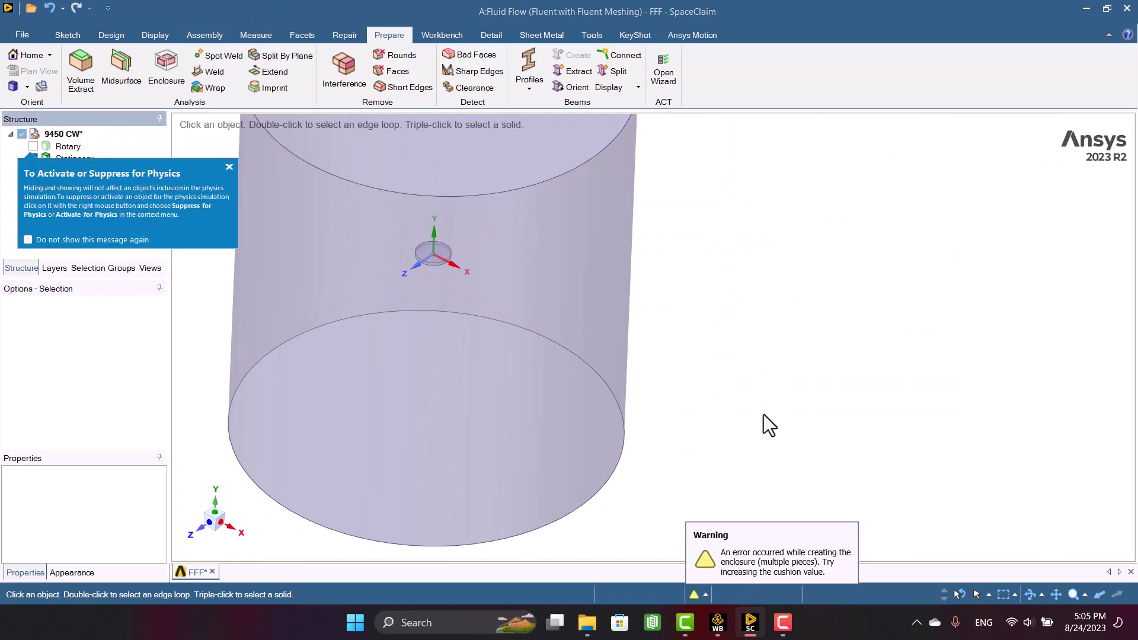
pyautogui.click(229, 168)
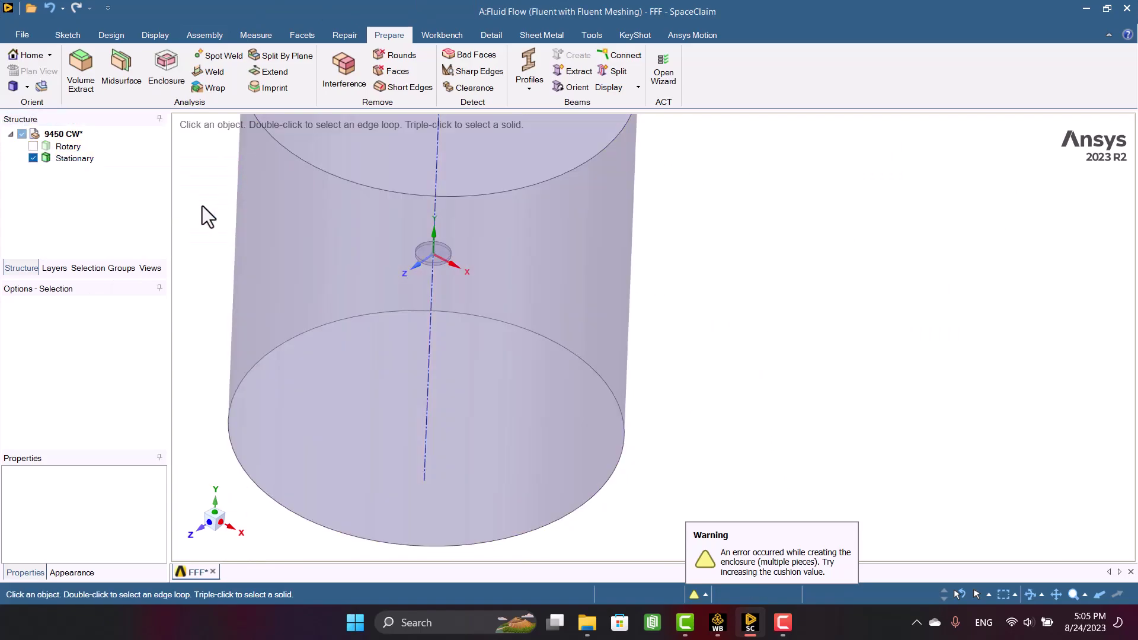
pyautogui.click(128, 38)
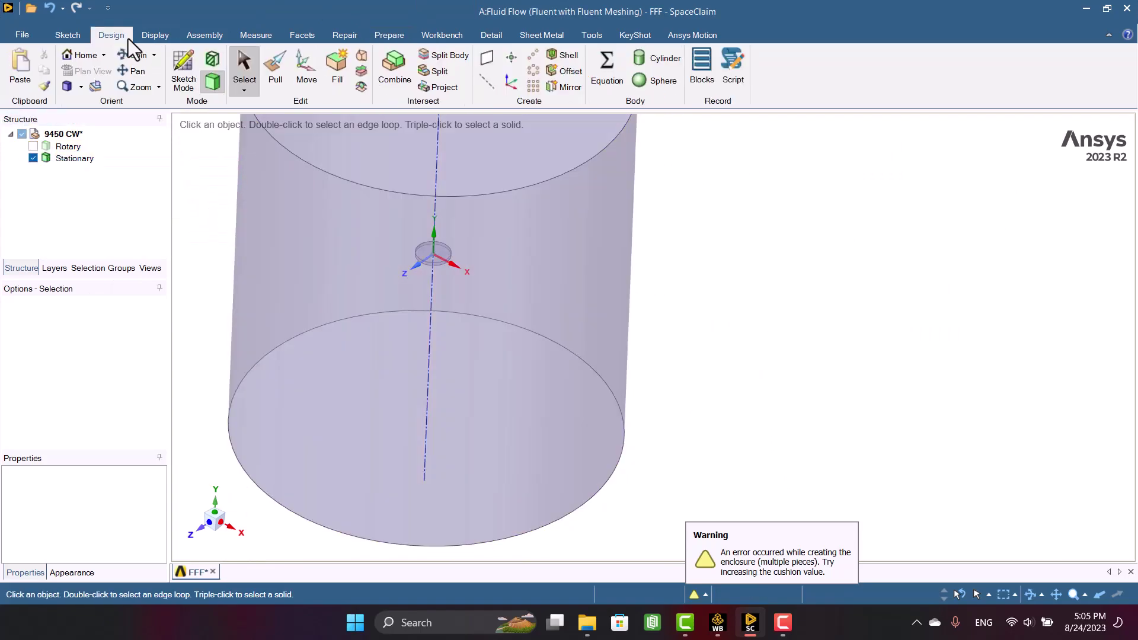
pyautogui.click(181, 67)
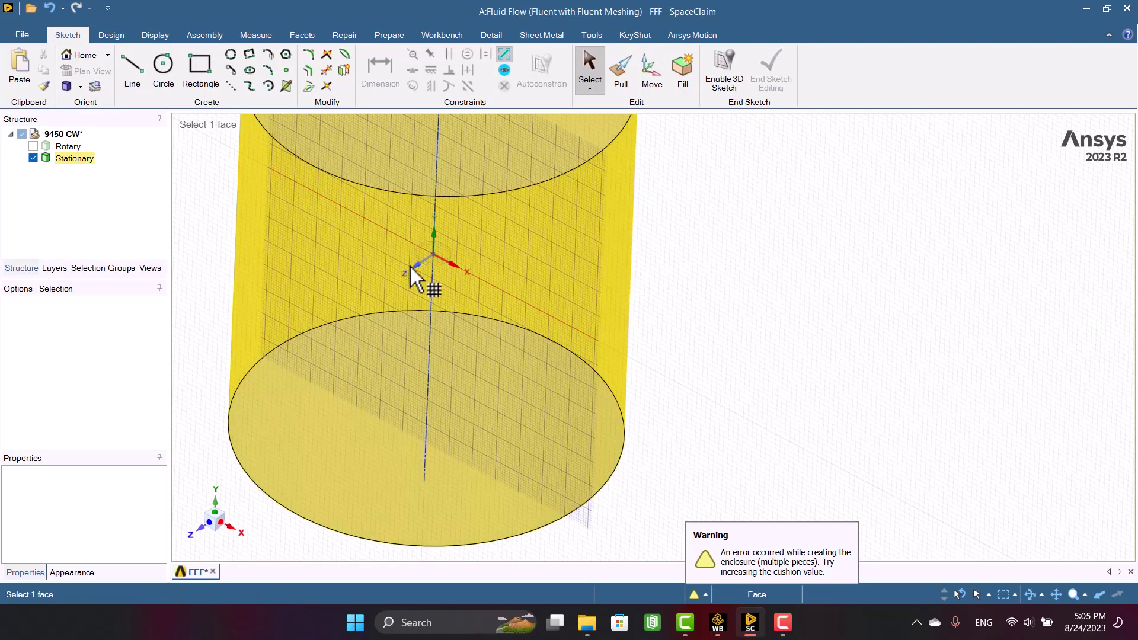
pyautogui.click(403, 260)
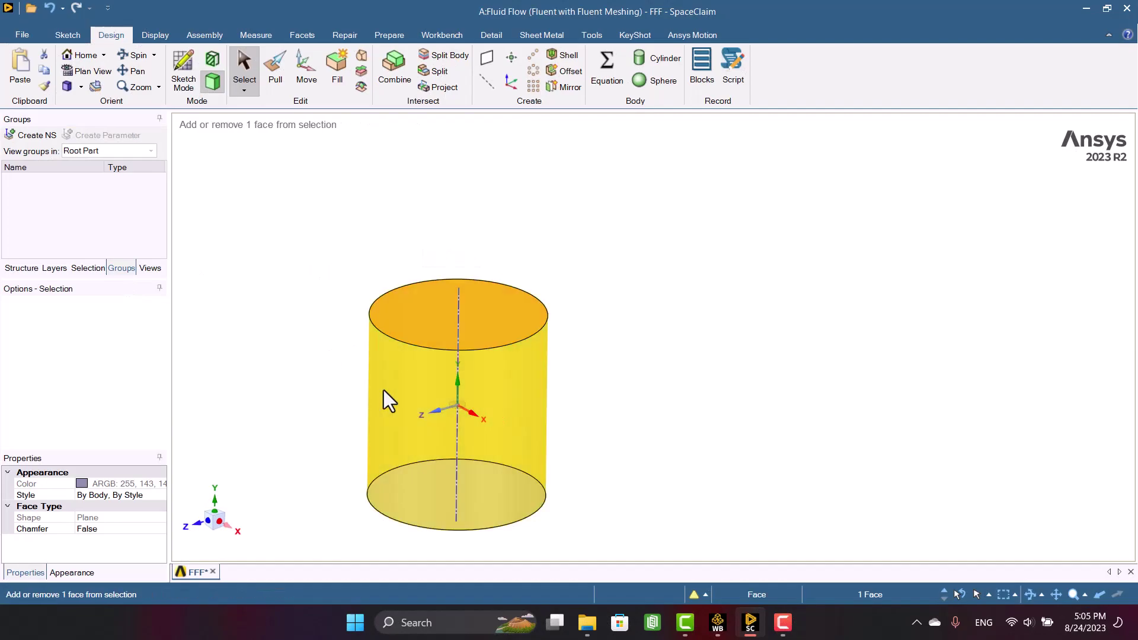
# Step: Add the side and bottom faces to the top face and name the group Outlet
pyautogui.keyDown('ctrl'); pyautogui.click(404, 392); pyautogui.keyUp('ctrl')
pyautogui.moveTo(288, 403); pyautogui.dragTo(270, 270, button='middle')
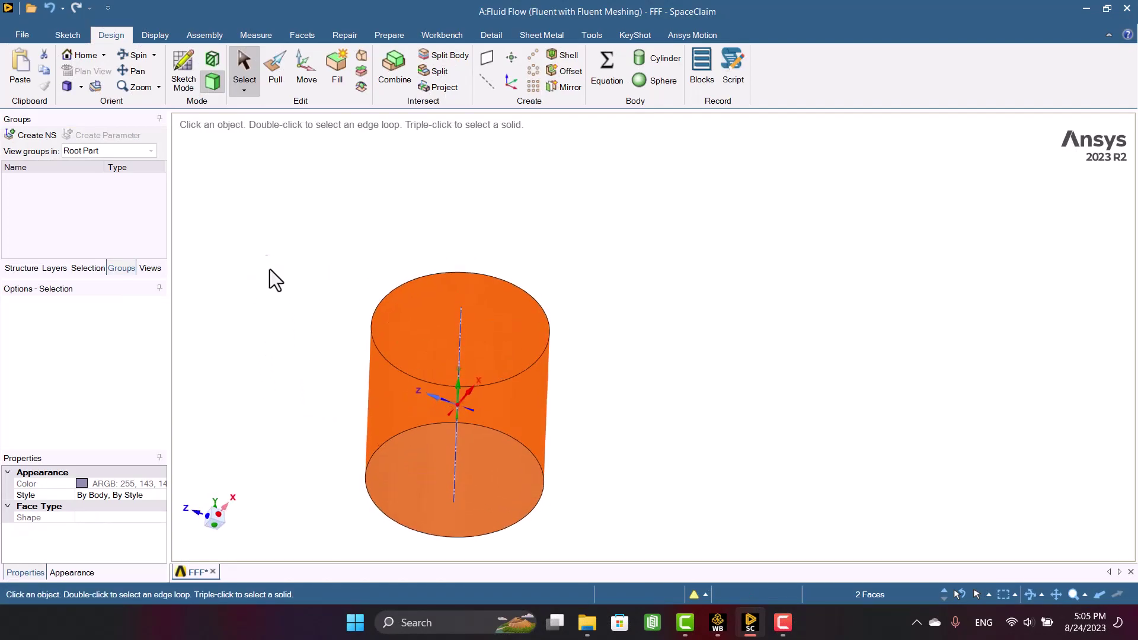
pyautogui.keyDown('ctrl'); pyautogui.click(405, 482); pyautogui.keyUp('ctrl')
pyautogui.moveTo(373, 404); pyautogui.dragTo(186, 284, button='middle')
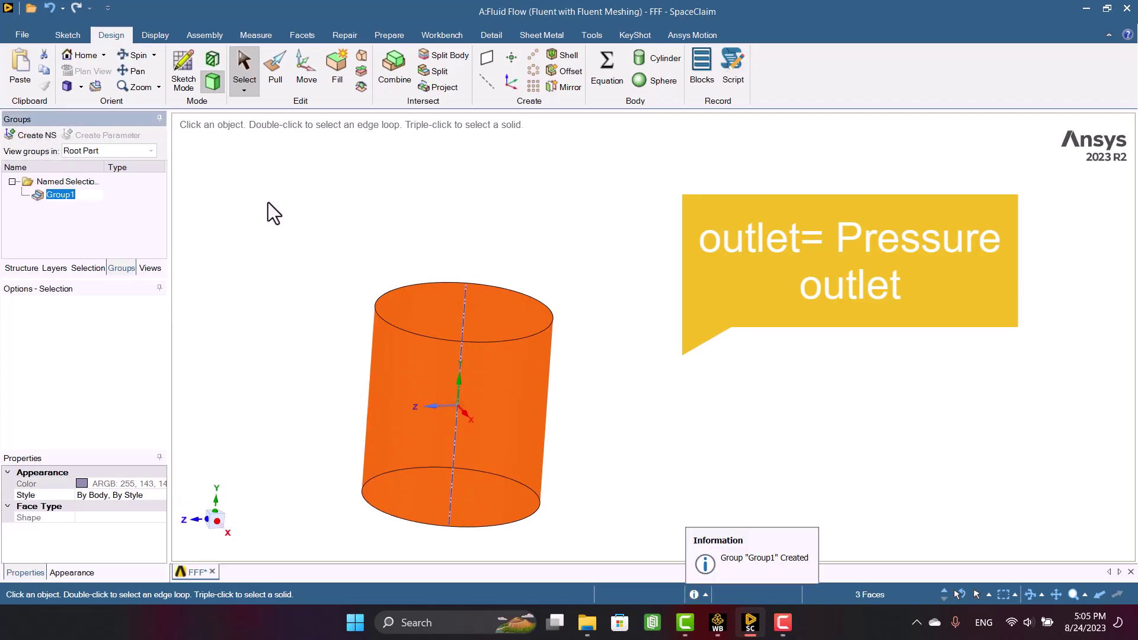
pyautogui.write('Outlet')
pyautogui.press('Return')
pyautogui.click(267, 202)
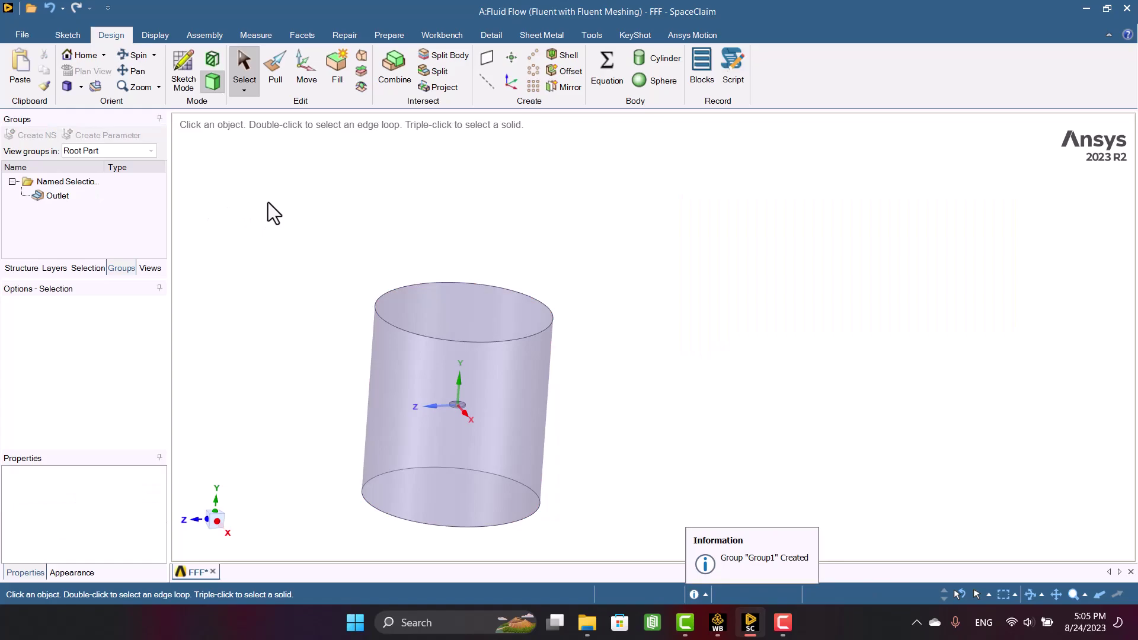
pyautogui.click(20, 267)
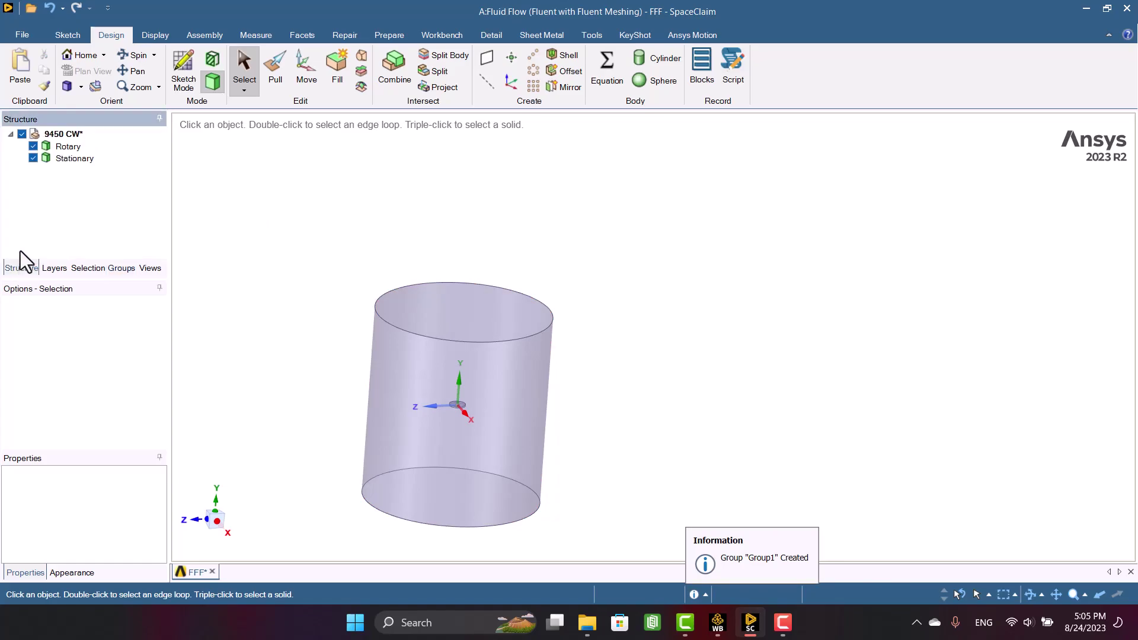
# Step: Hide Stationary, fit the view to the Rotary disc, and hide its top face
pyautogui.click(34, 158)
pyautogui.press('h')
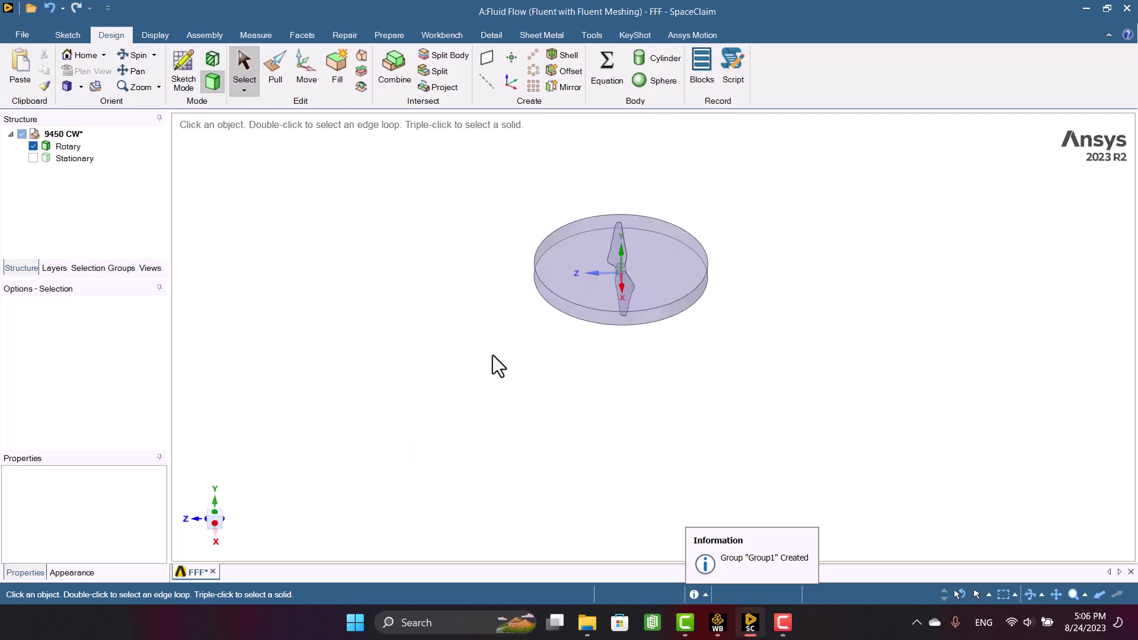
pyautogui.click(544, 276)
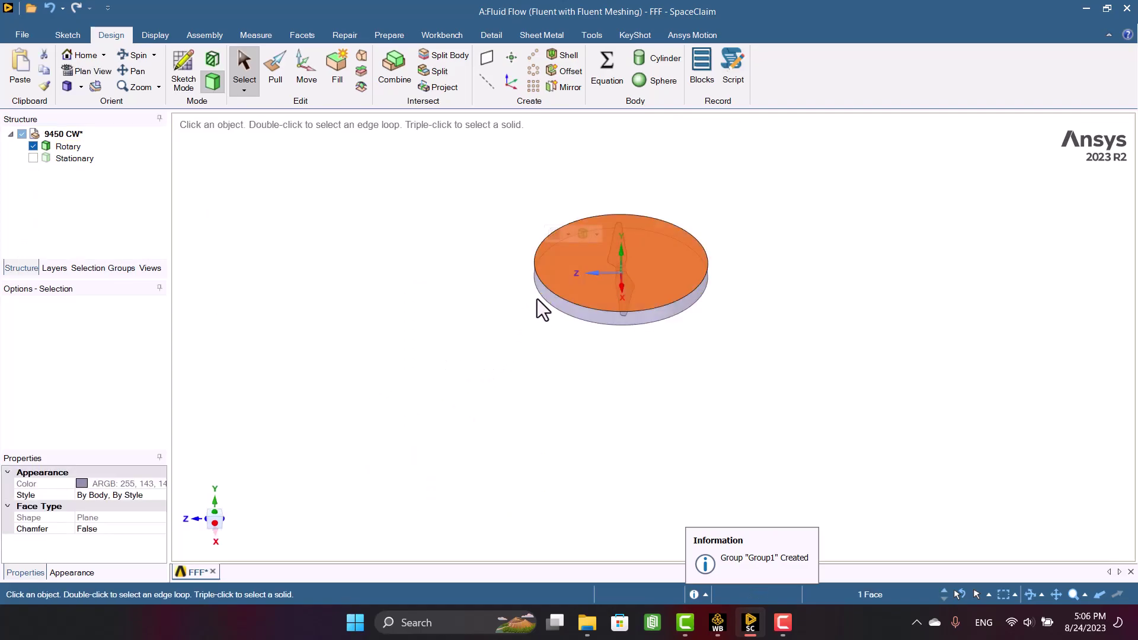
pyautogui.rightClick(563, 276)
pyautogui.moveTo(595, 193)
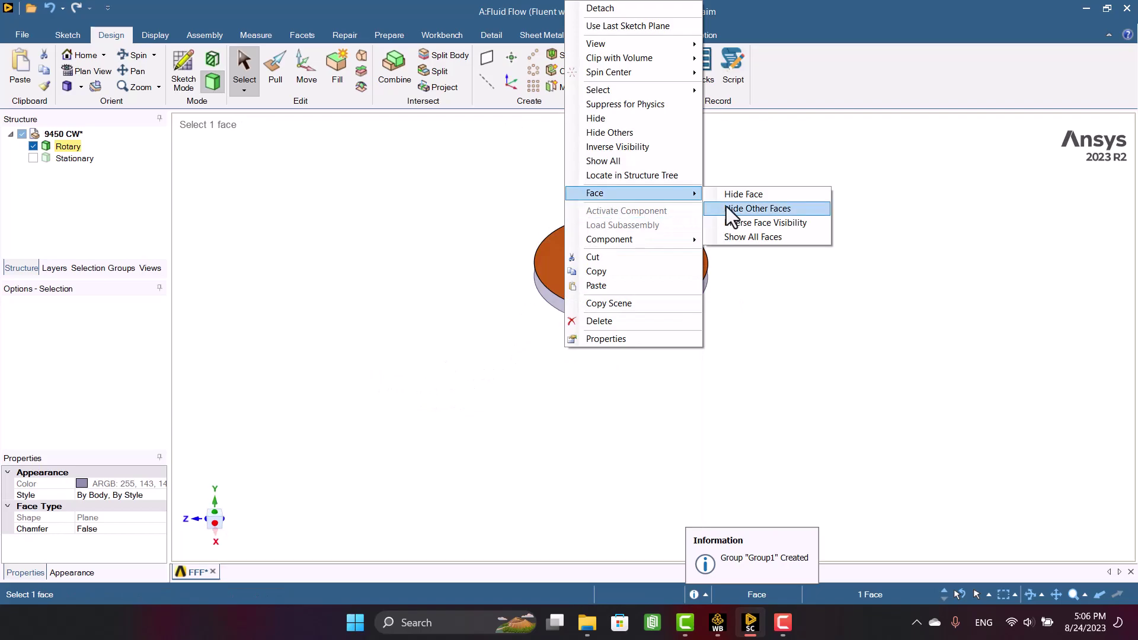
pyautogui.click(741, 195)
# Step: Hide the disc's remaining side faces to expose the propeller inside
pyautogui.moveTo(769, 341); pyautogui.dragTo(727, 268, button='middle')
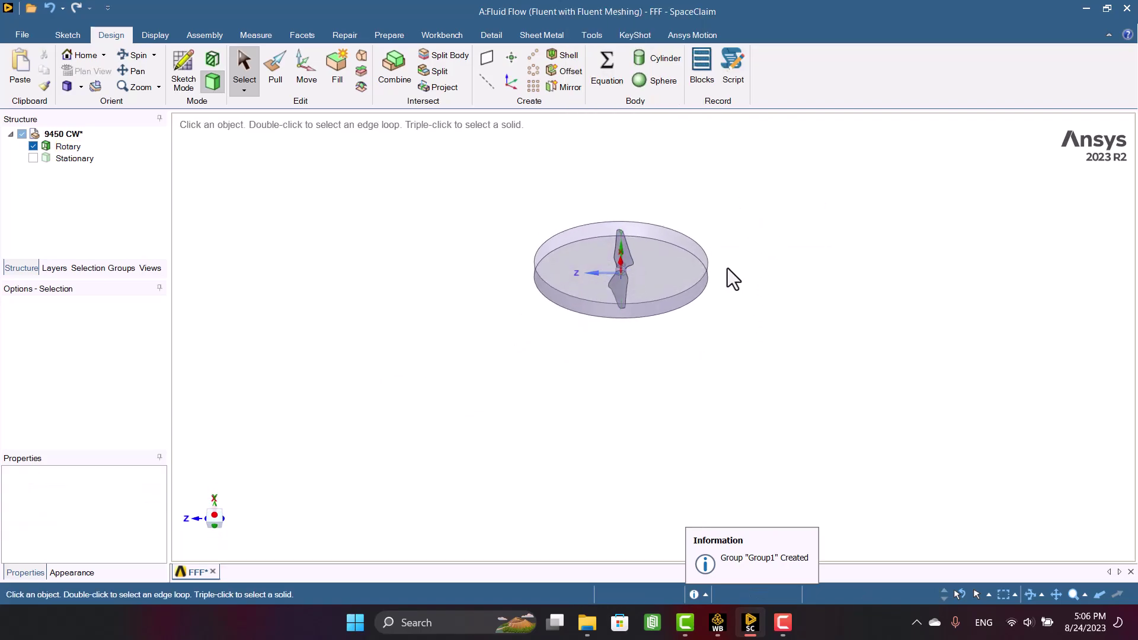
pyautogui.click(685, 286)
pyautogui.scroll(2, 694, 240)
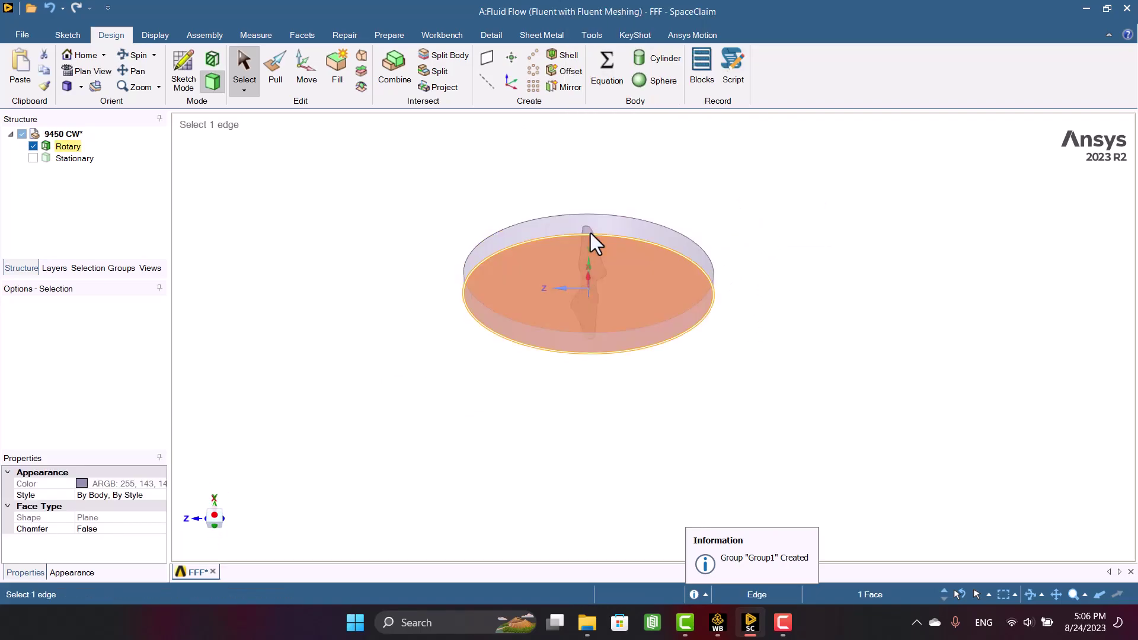
pyautogui.keyDown('ctrl'); pyautogui.click(642, 237); pyautogui.keyUp('ctrl')
pyautogui.rightClick(579, 182)
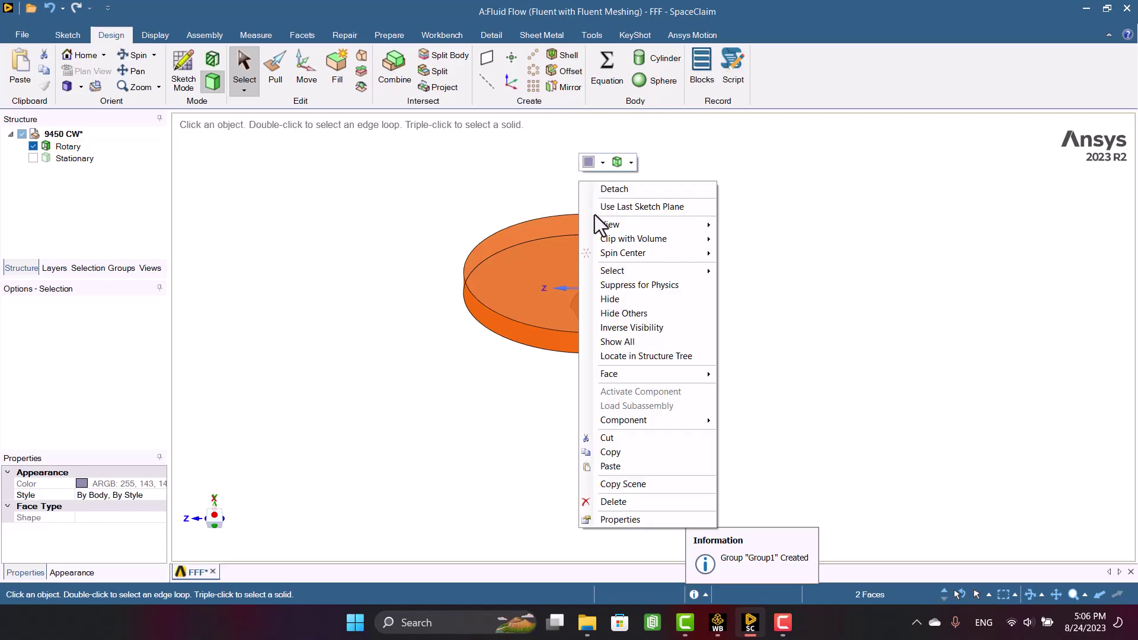
pyautogui.moveTo(705, 374)
pyautogui.click(744, 375)
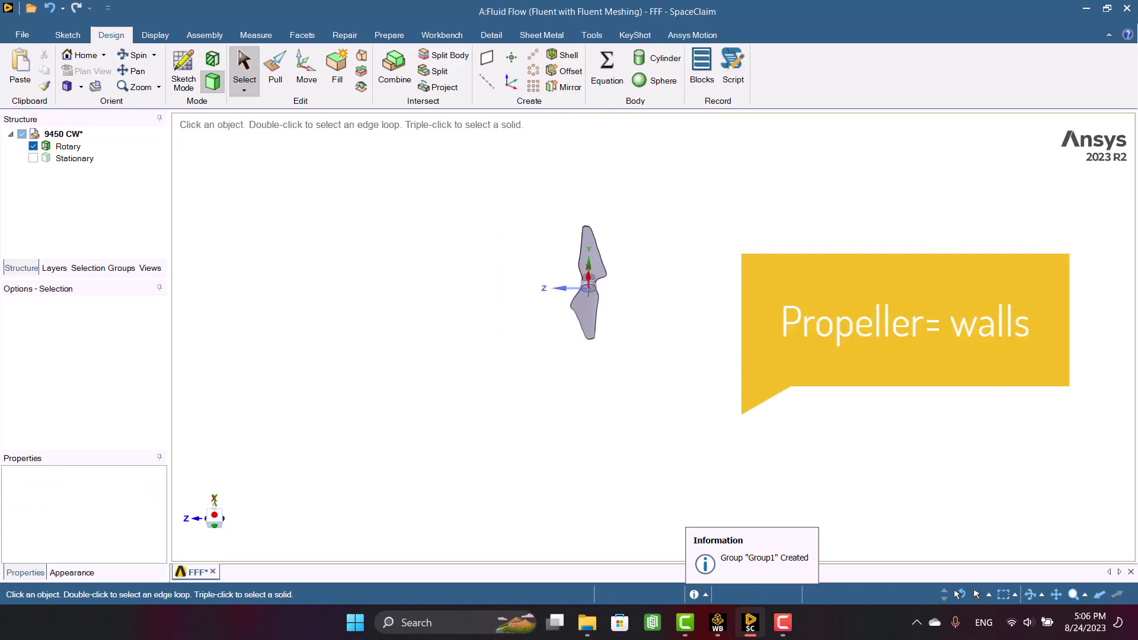
# Step: Box-select the propeller's 41 faces, name them Propeller, and show all hidden bodies
pyautogui.moveTo(729, 273); pyautogui.dragTo(687, 258, button='middle')
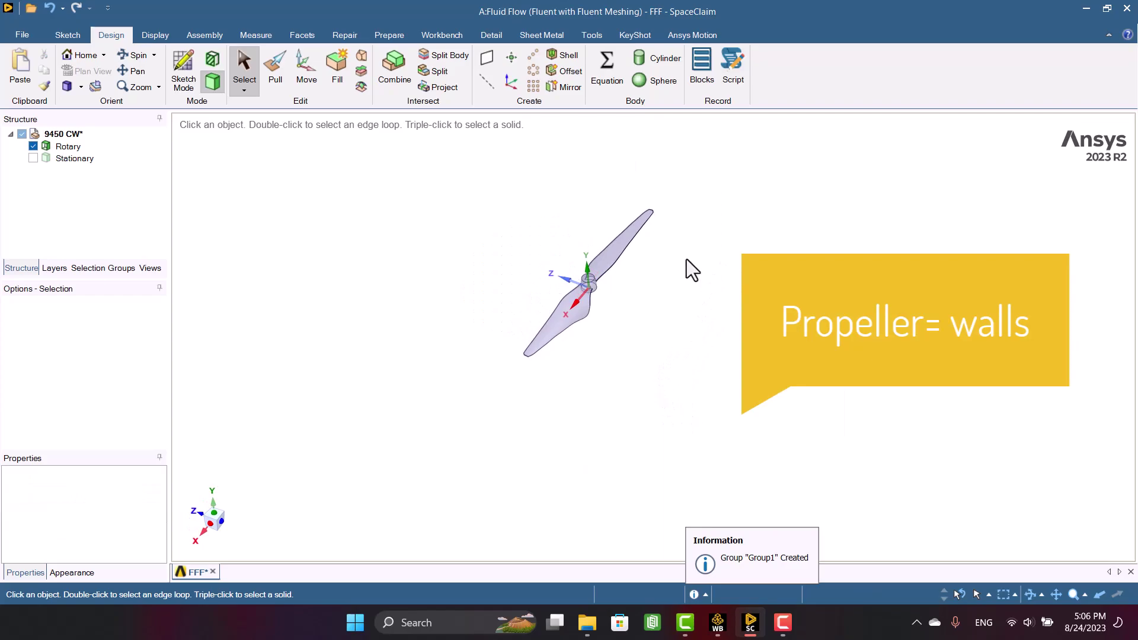
pyautogui.moveTo(696, 183); pyautogui.dragTo(569, 342)
pyautogui.moveTo(493, 401); pyautogui.dragTo(494, 402)
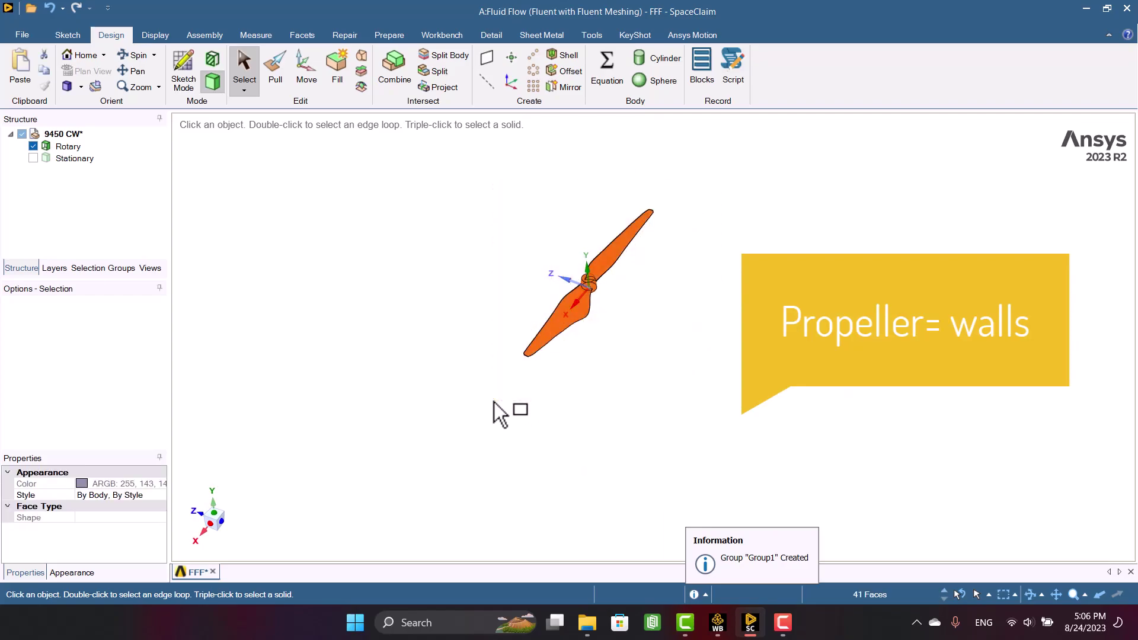
pyautogui.click(102, 267)
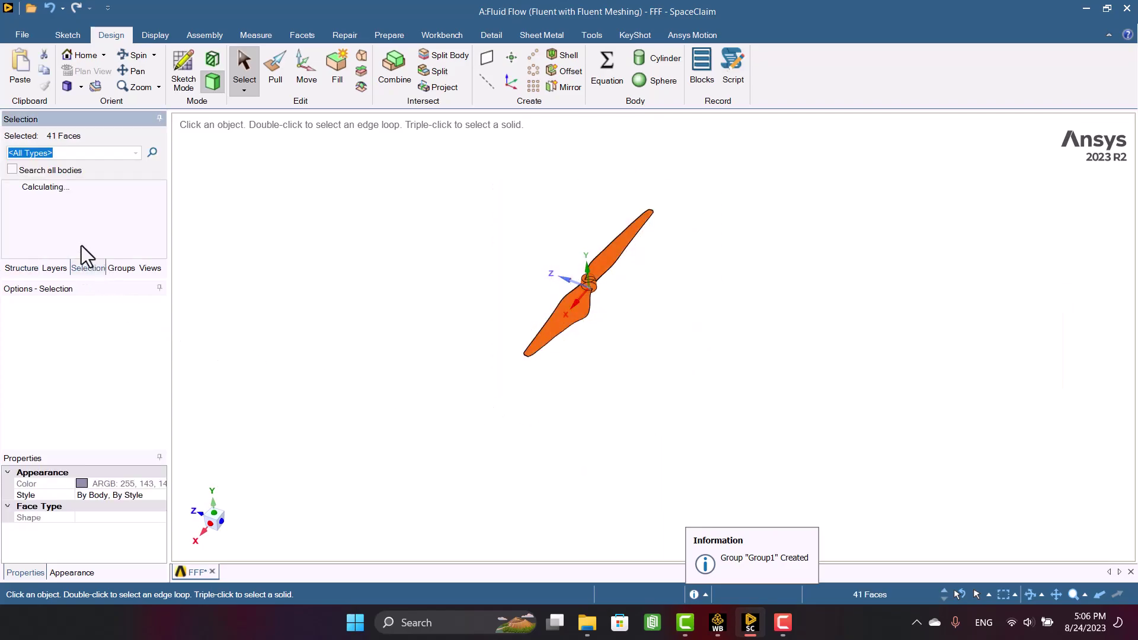
pyautogui.click(117, 268)
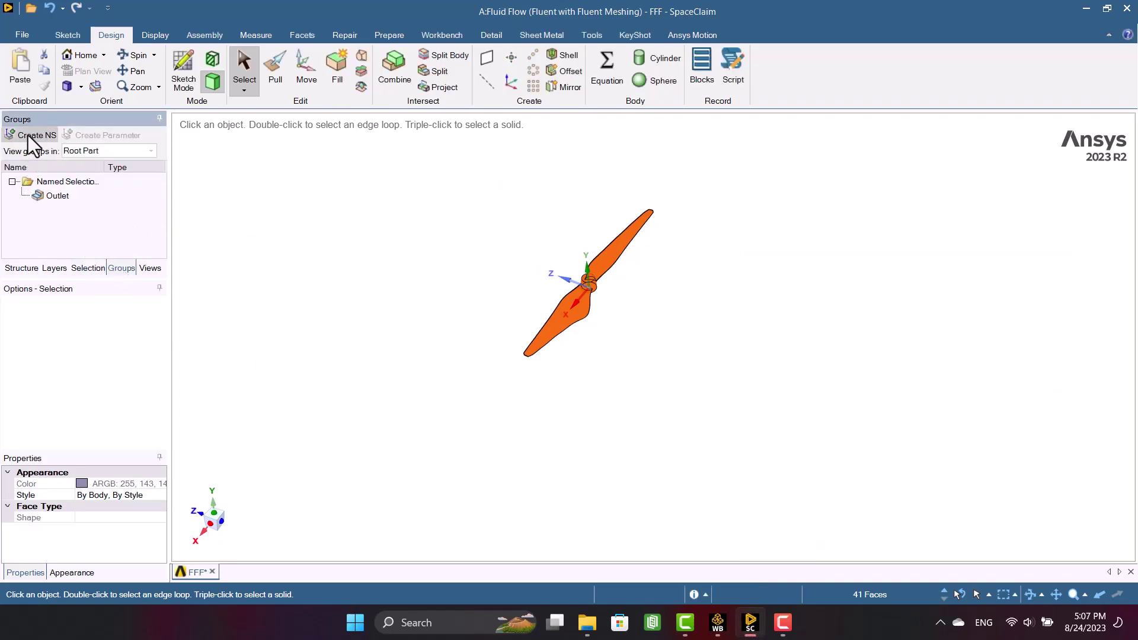
pyautogui.click(27, 135)
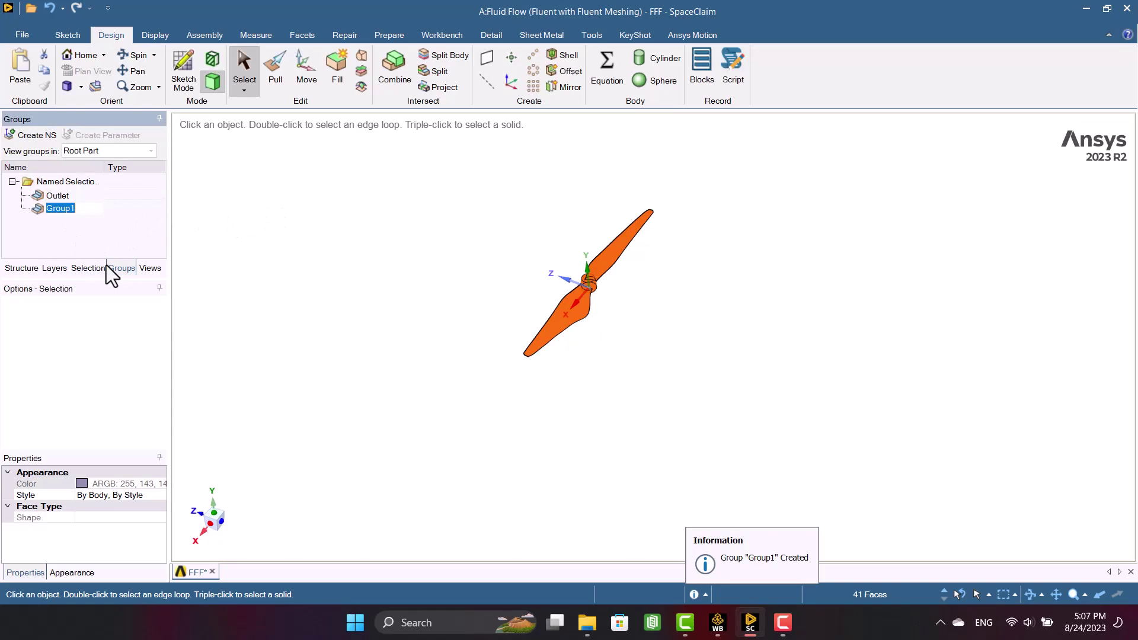
pyautogui.write('Propeller')
pyautogui.press('Return')
pyautogui.rightClick(260, 242)
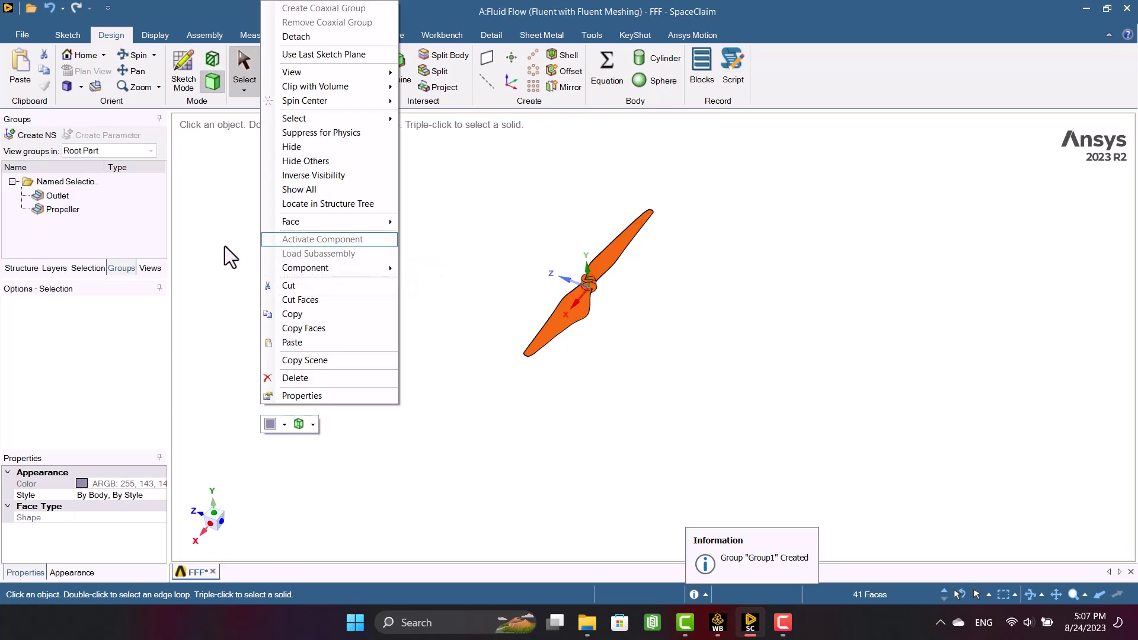
pyautogui.click(297, 190)
# Step: Place a datum plane running vertically through the enclosure cylinder's central axis
pyautogui.scroll(-5, 649, 293)
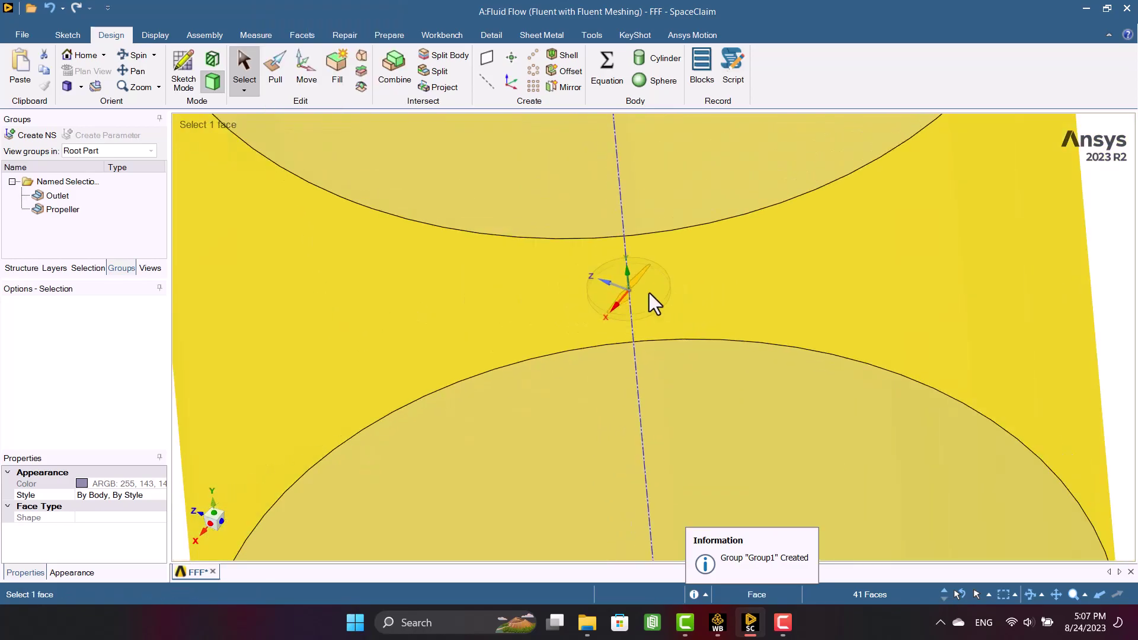
pyautogui.click(342, 311)
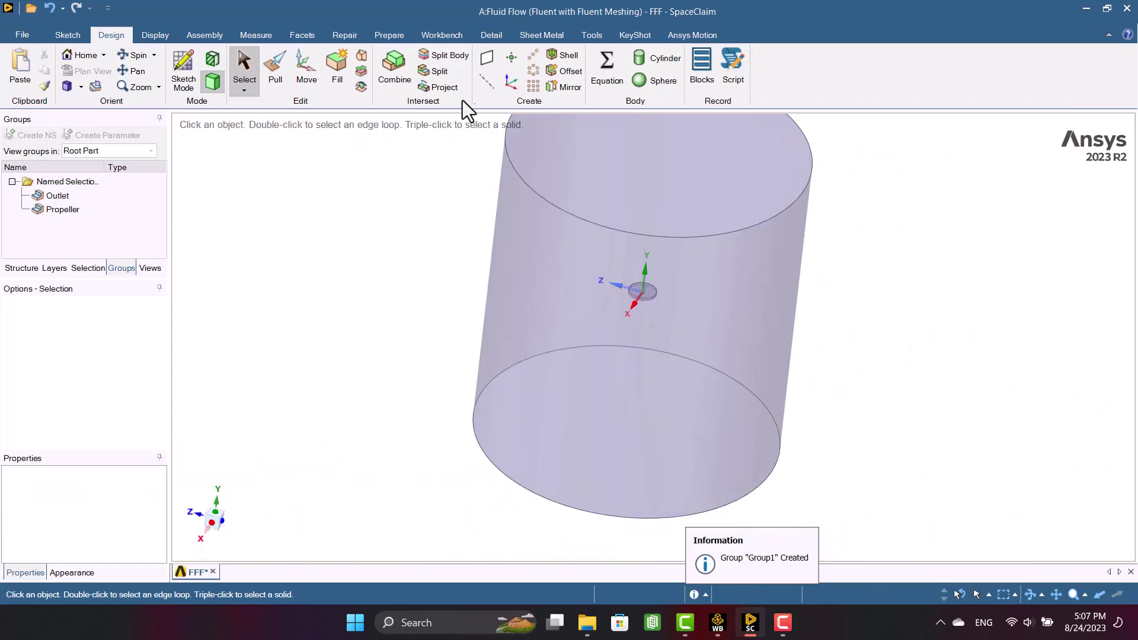
pyautogui.click(487, 58)
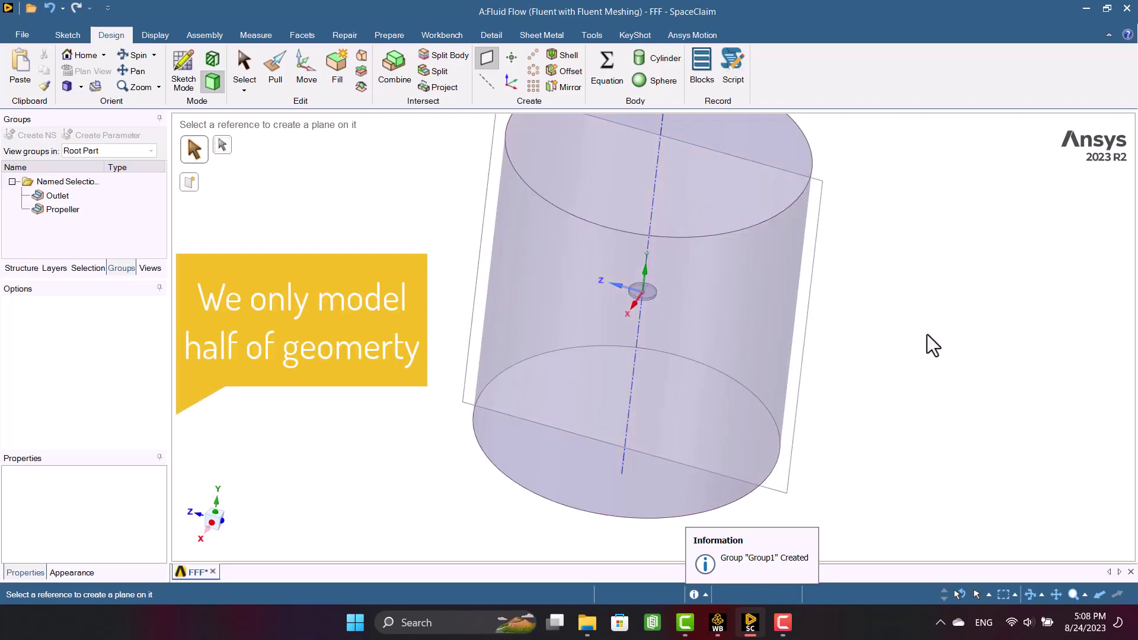
pyautogui.moveTo(933, 343); pyautogui.dragTo(907, 380, button='middle')
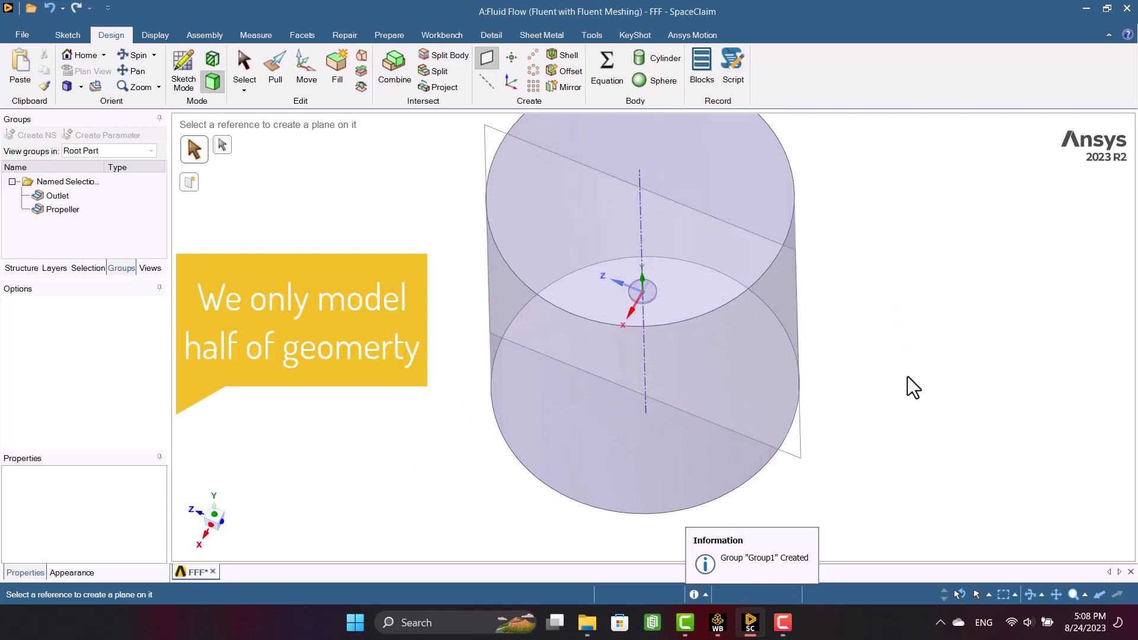
pyautogui.press('Escape')
pyautogui.click(781, 329)
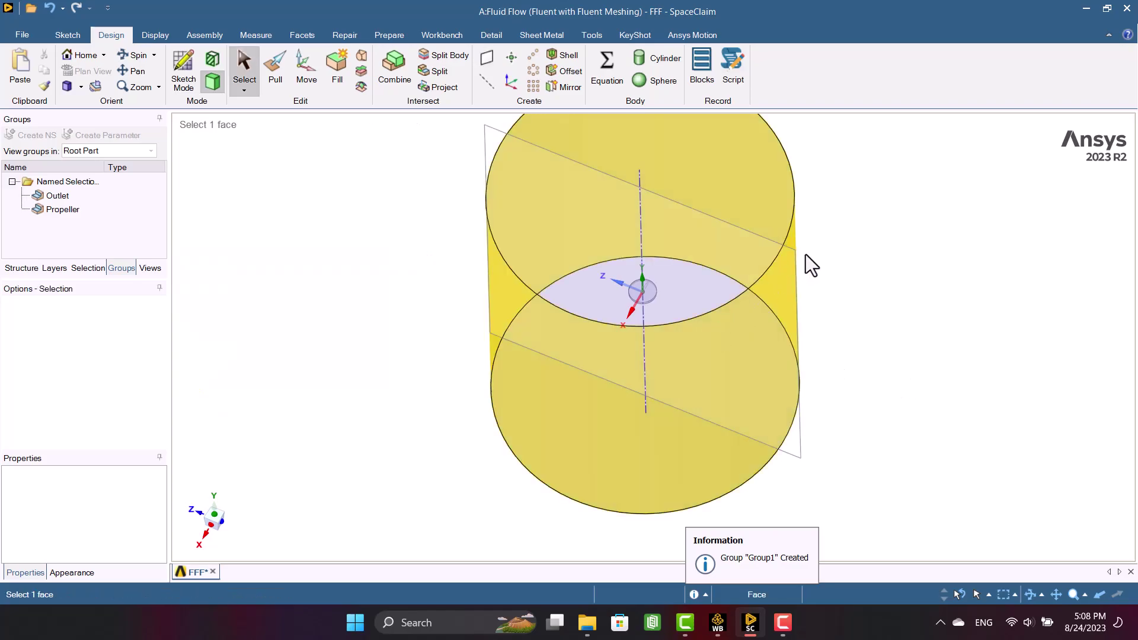
pyautogui.click(805, 254)
pyautogui.moveTo(806, 254); pyautogui.dragTo(844, 223, button='middle')
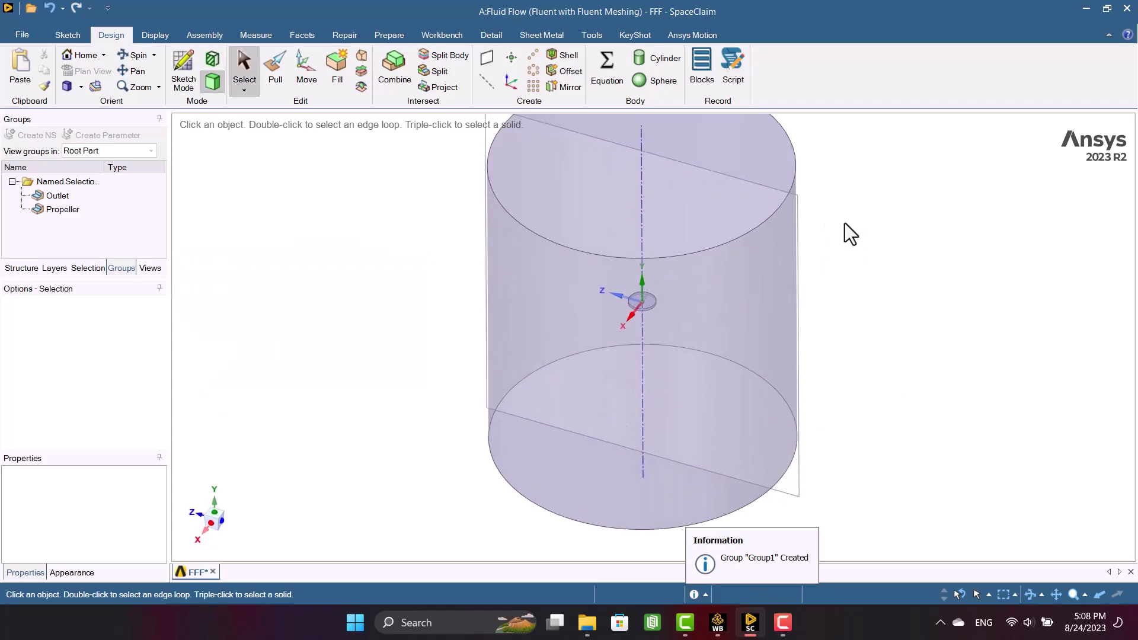
# Step: Split the enclosure cylinder with the plane using Combine and remove its front half
pyautogui.click(394, 65)
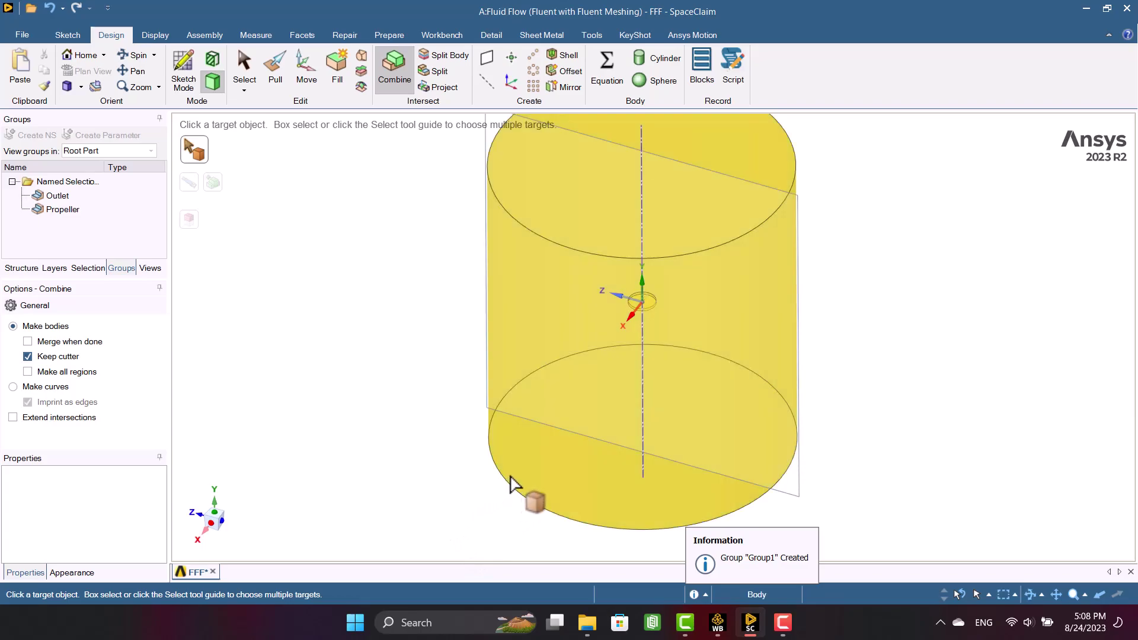
pyautogui.click(502, 491)
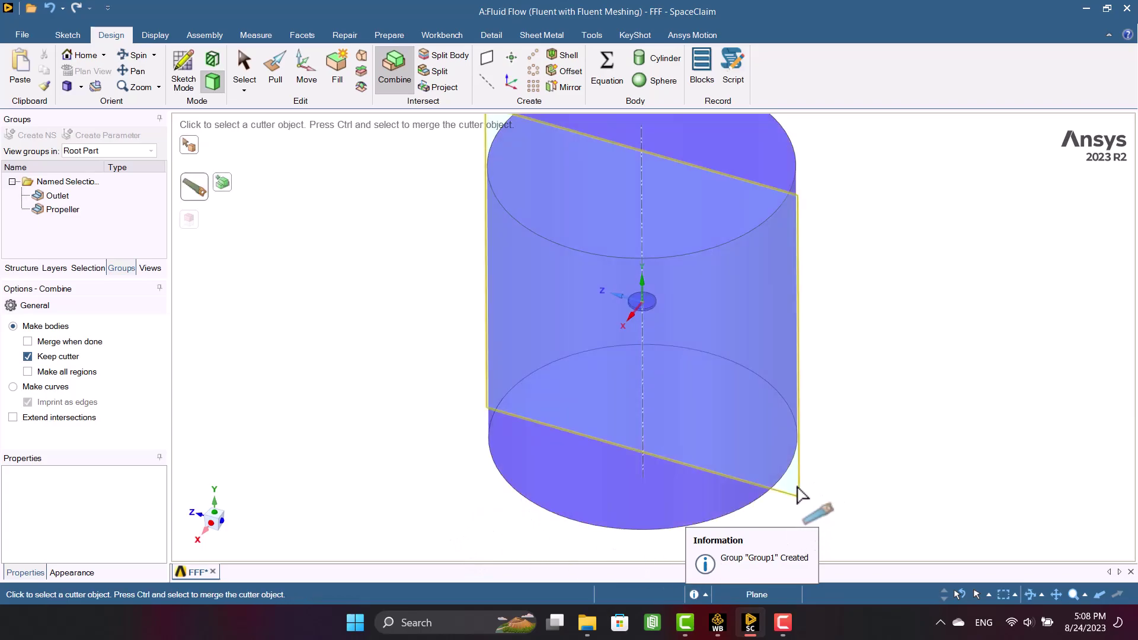
pyautogui.click(800, 494)
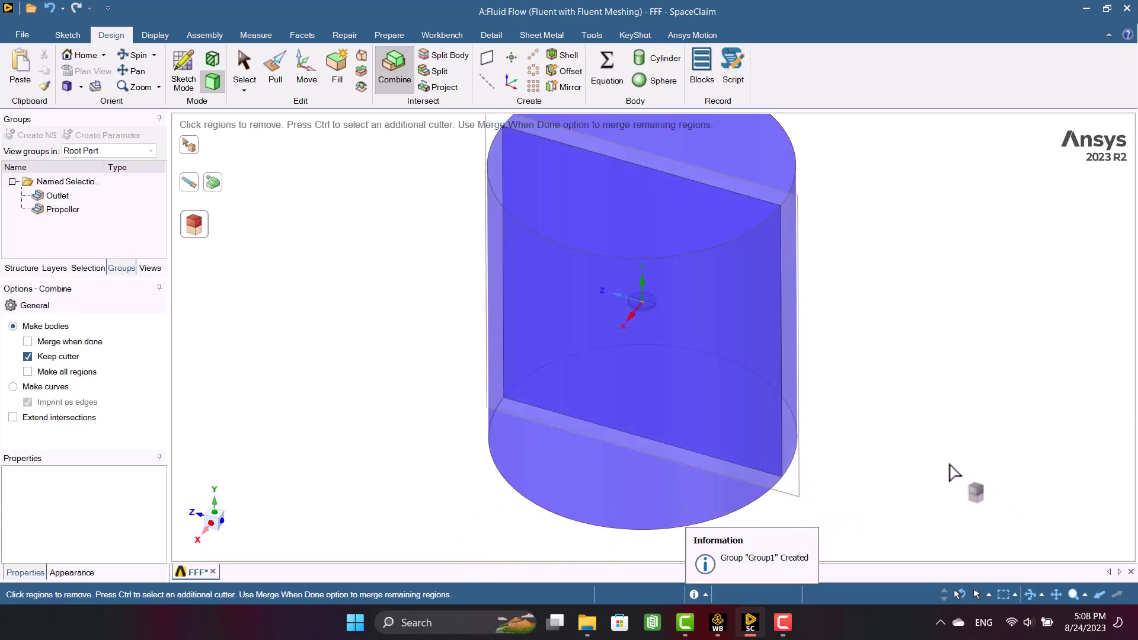
pyautogui.click(617, 490)
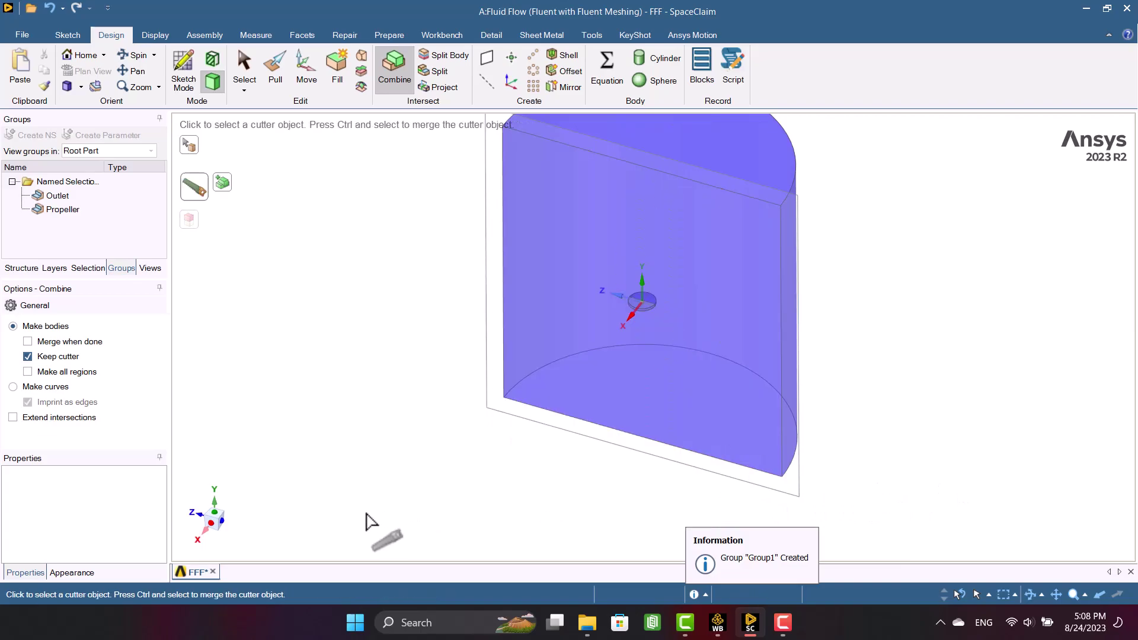
pyautogui.press('Escape')
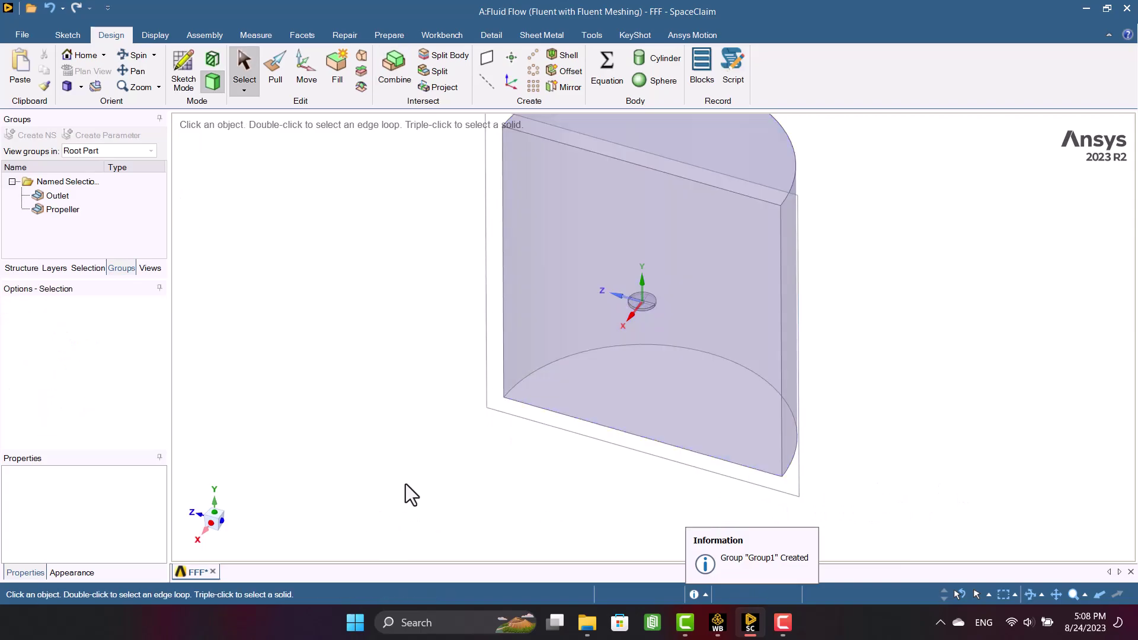
pyautogui.scroll(3, 668, 326)
pyautogui.moveTo(669, 325); pyautogui.dragTo(457, 341, button='middle')
pyautogui.moveTo(268, 418); pyautogui.dragTo(320, 425, button='middle')
# Step: Cut the small Rotary disc along the plane with Combine, removing its front half
pyautogui.scroll(-2, 320, 424)
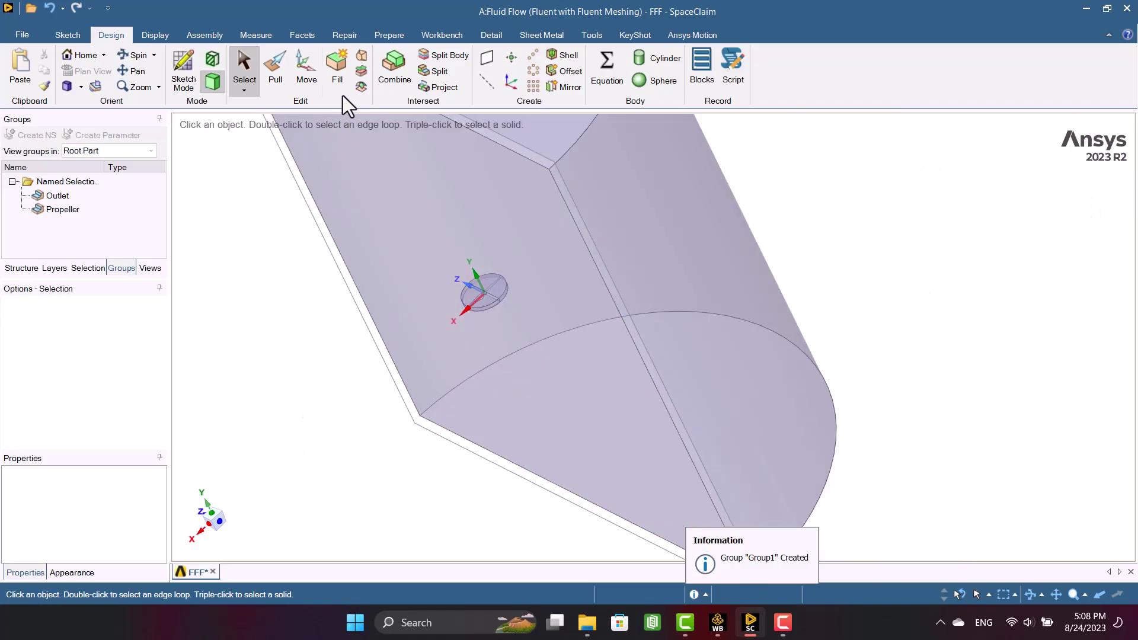
pyautogui.click(394, 81)
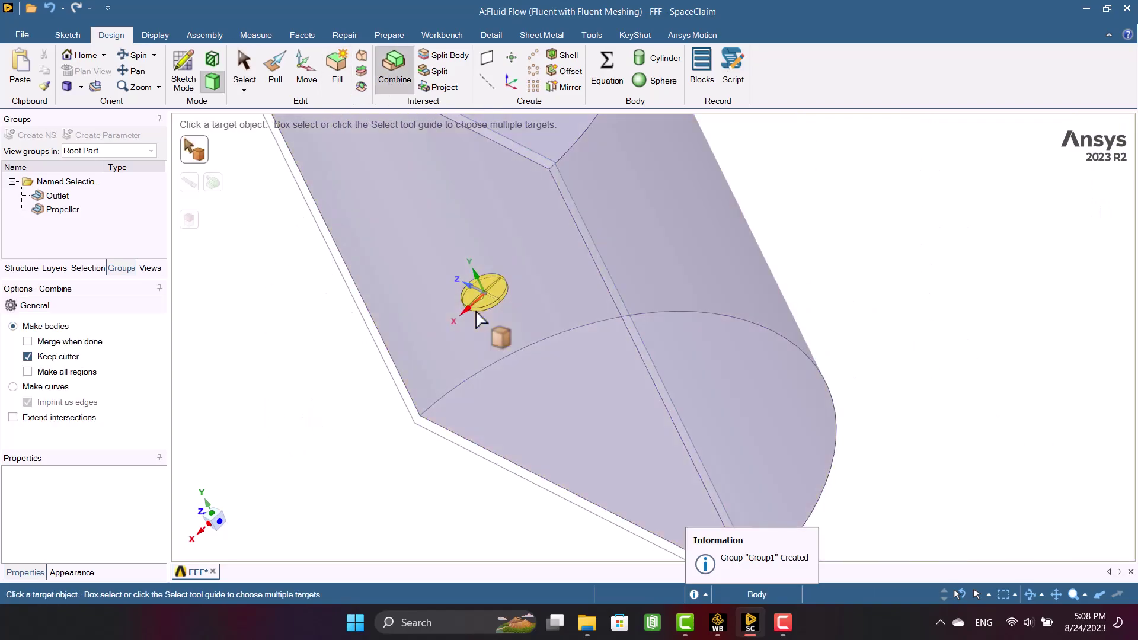
pyautogui.click(481, 319)
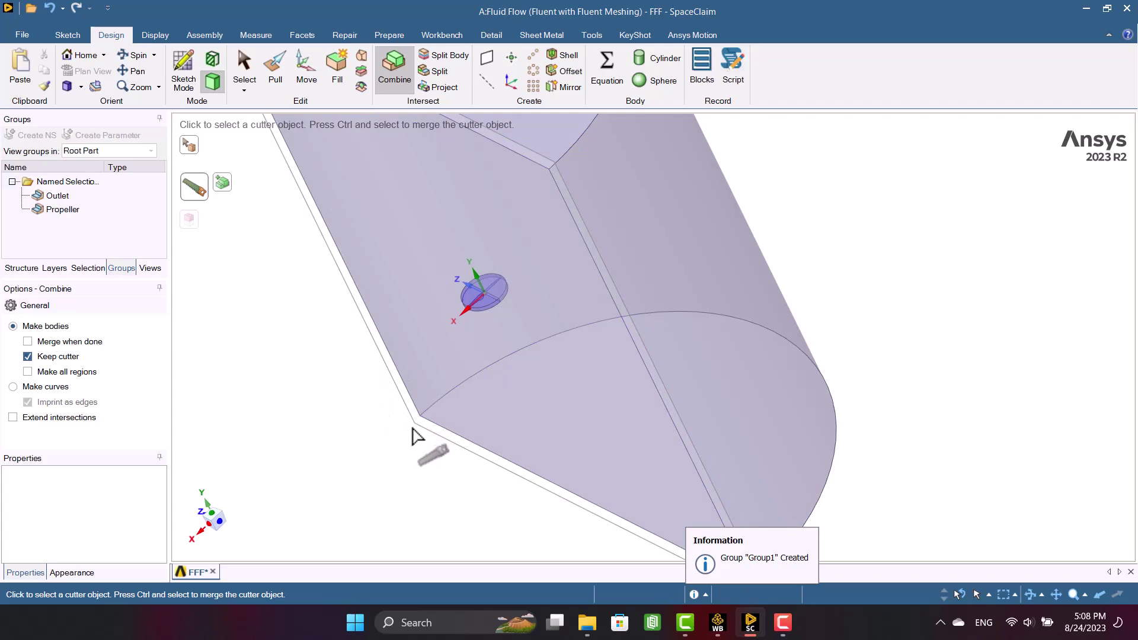
pyautogui.click(419, 435)
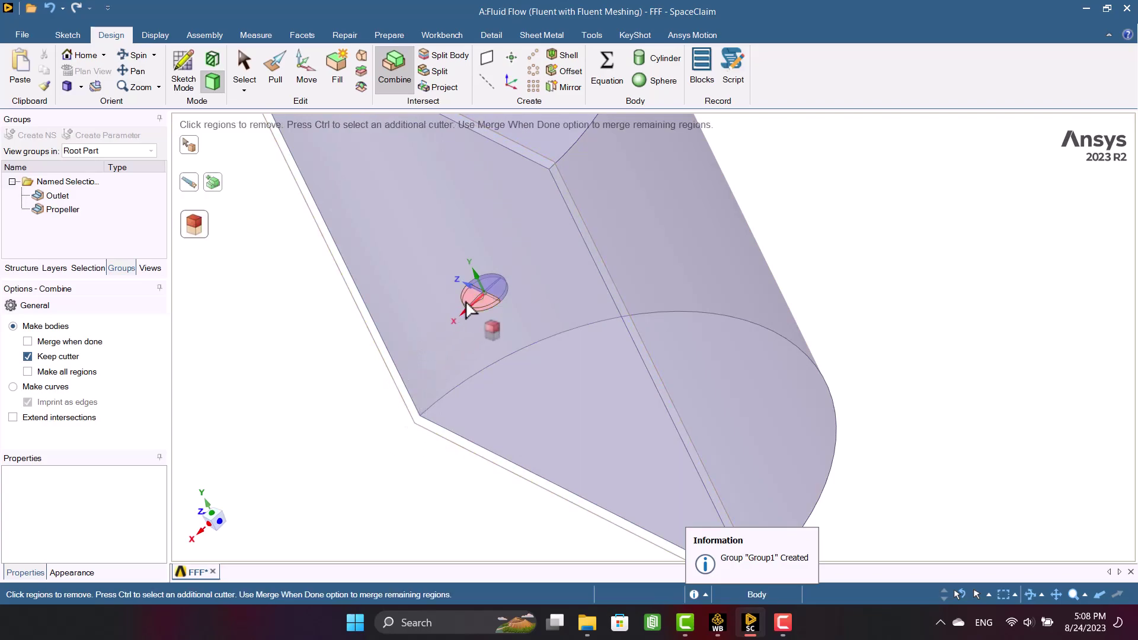
pyautogui.click(466, 303)
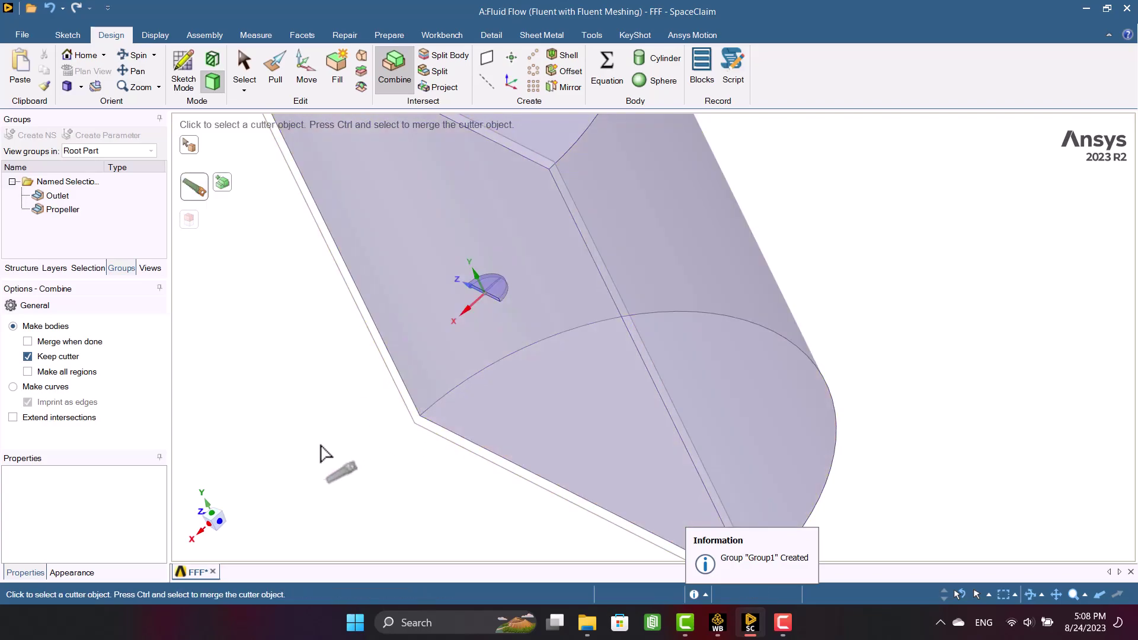
pyautogui.press('Escape')
pyautogui.moveTo(320, 454); pyautogui.dragTo(370, 418, button='middle')
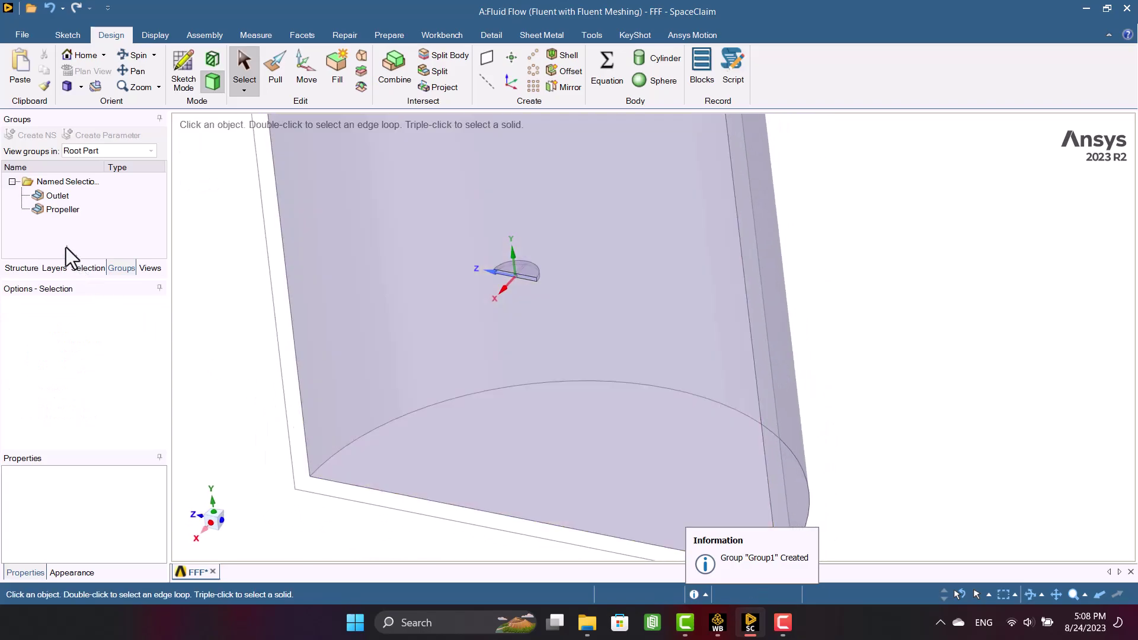
# Step: Delete the leftover datum Plane from the Structure tree
pyautogui.click(21, 268)
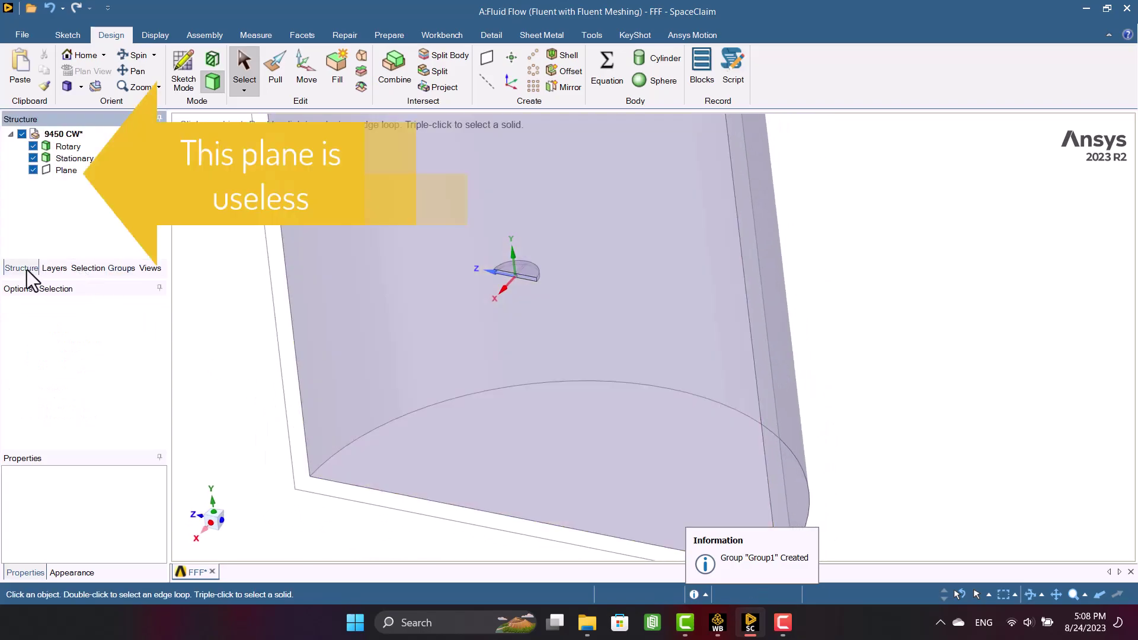
pyautogui.click(58, 174)
pyautogui.rightClick(58, 174)
pyautogui.click(87, 245)
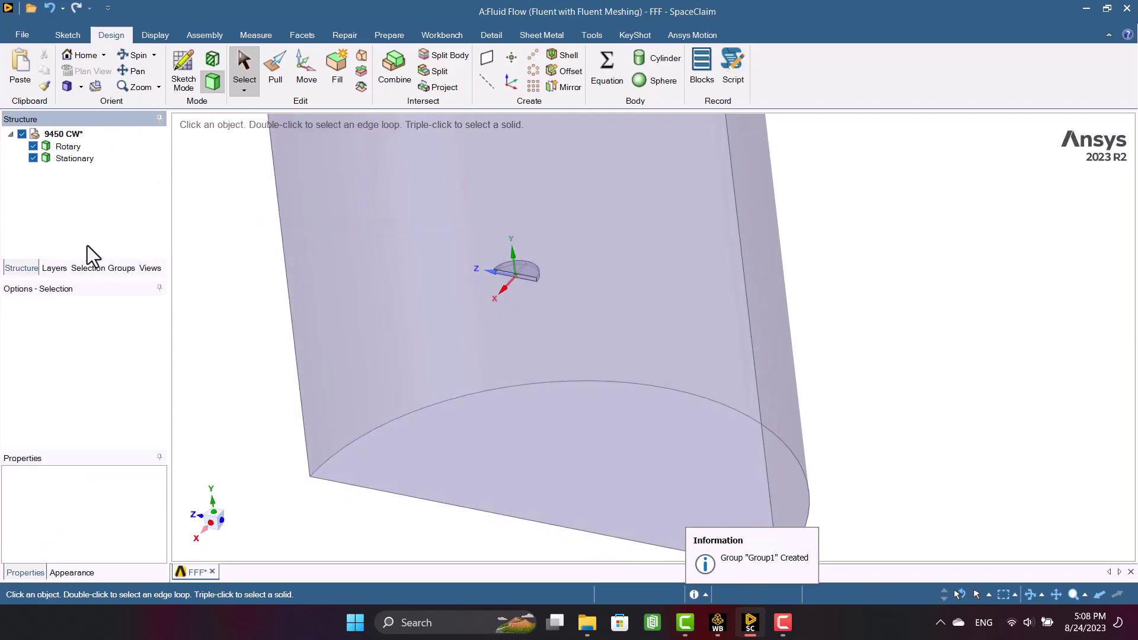
# Step: Inspect the Rotary half-disc, then hide it and show only the Stationary half-cylinder
pyautogui.click(34, 158)
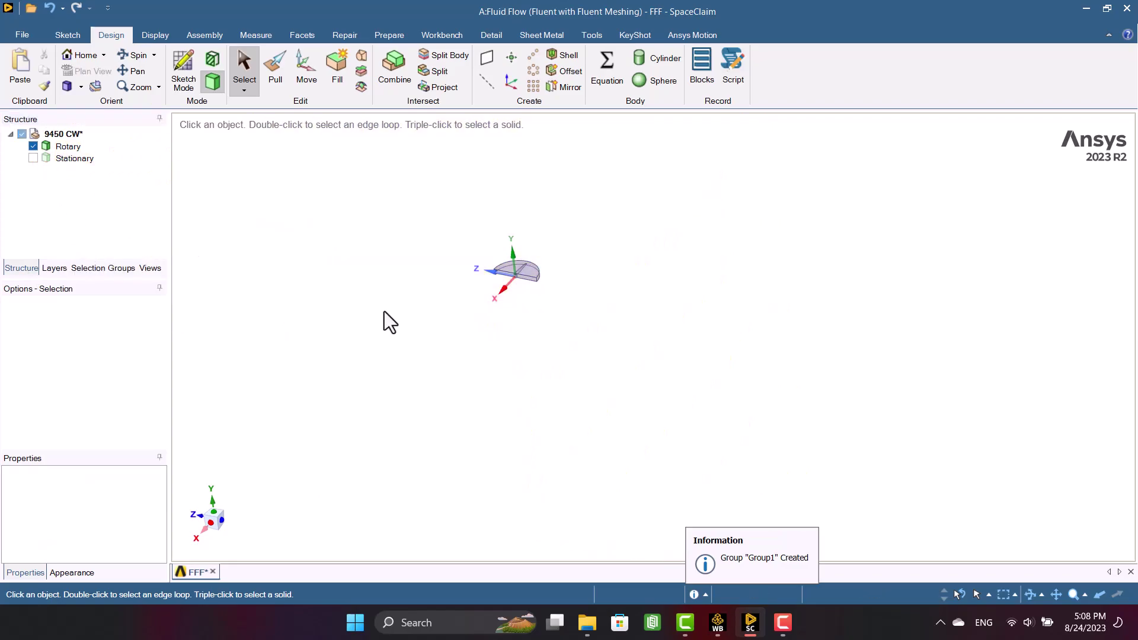
pyautogui.scroll(8, 561, 267)
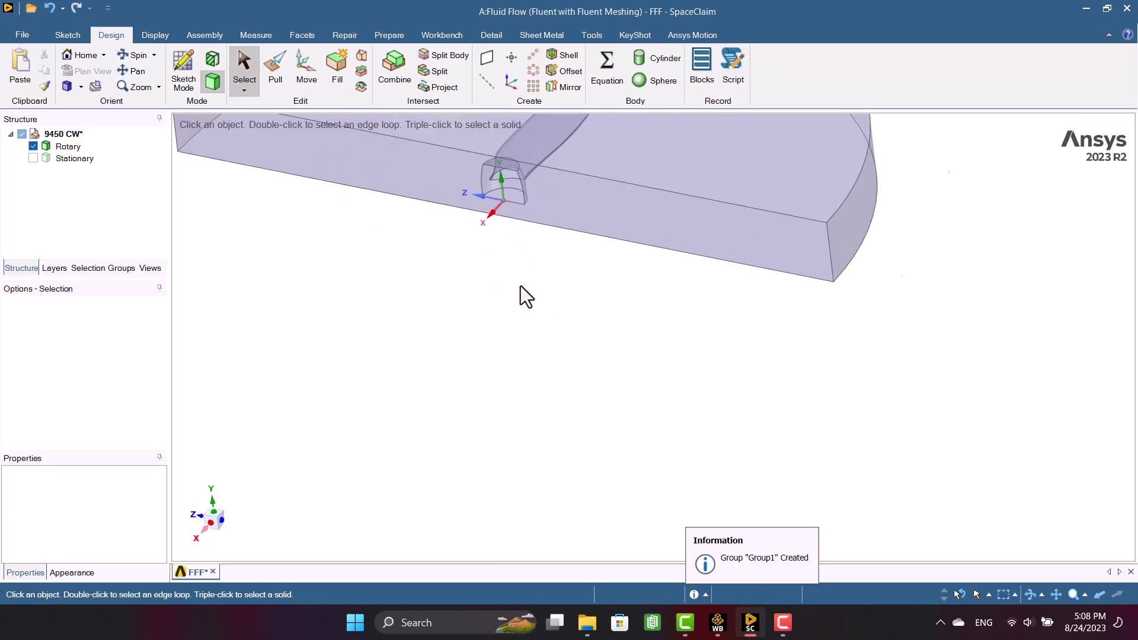
pyautogui.moveTo(521, 285); pyautogui.dragTo(455, 251, button='middle')
pyautogui.scroll(5, 385, 165)
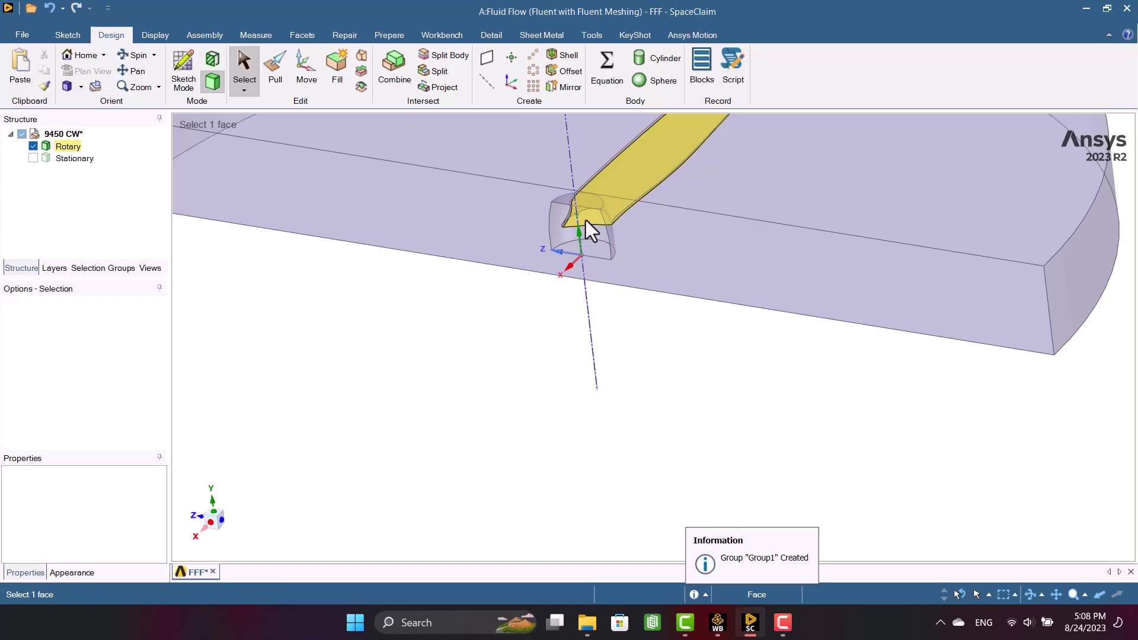
pyautogui.scroll(-8, 499, 349)
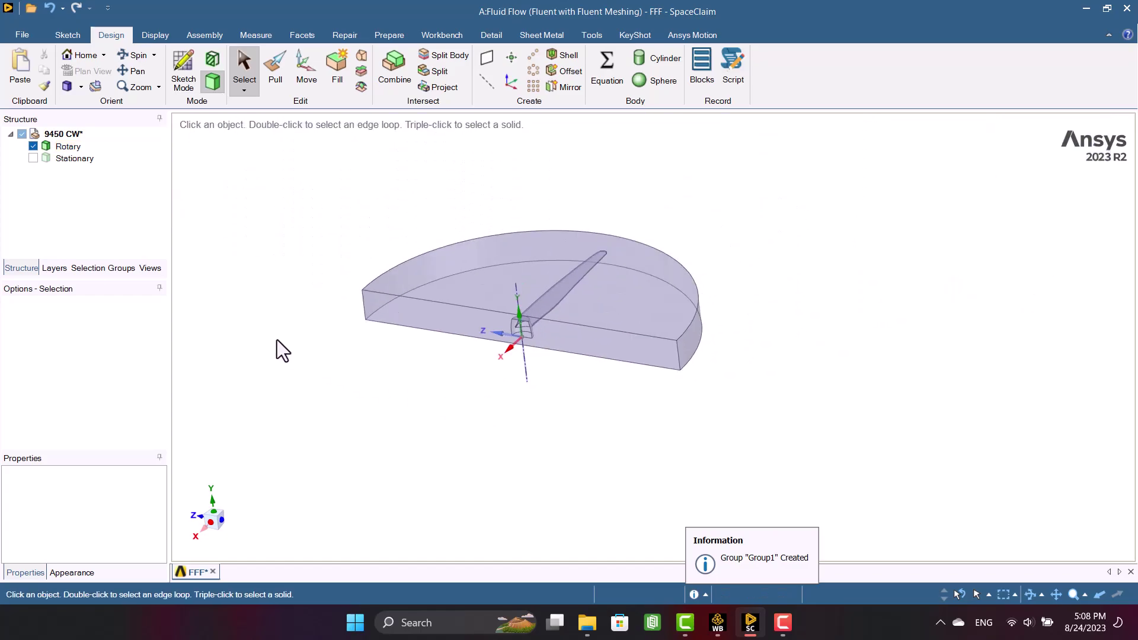
pyautogui.click(33, 145)
pyautogui.click(33, 158)
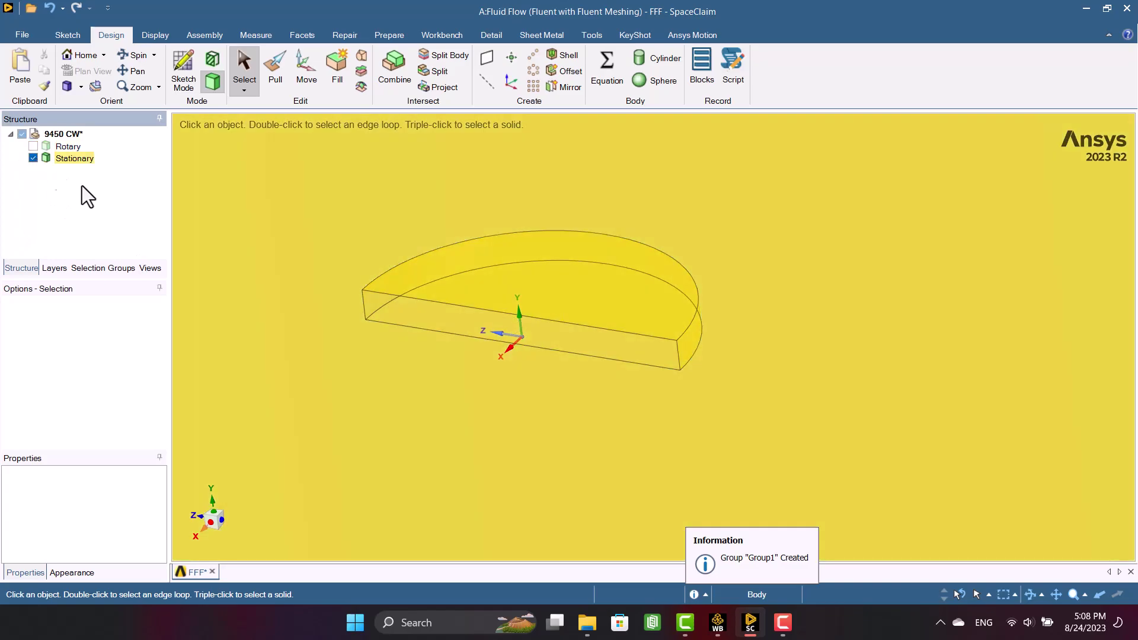
pyautogui.scroll(-5, 525, 363)
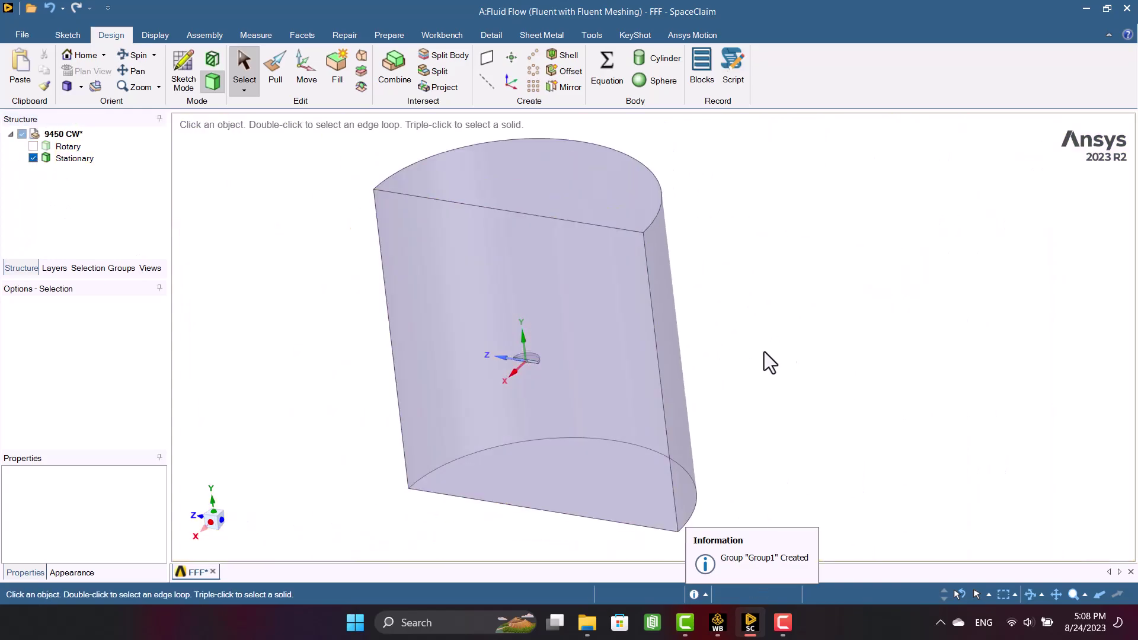
# Step: Save the Stationary half-cylinder's flat cut face as a named selection called Symmetry
pyautogui.click(614, 315)
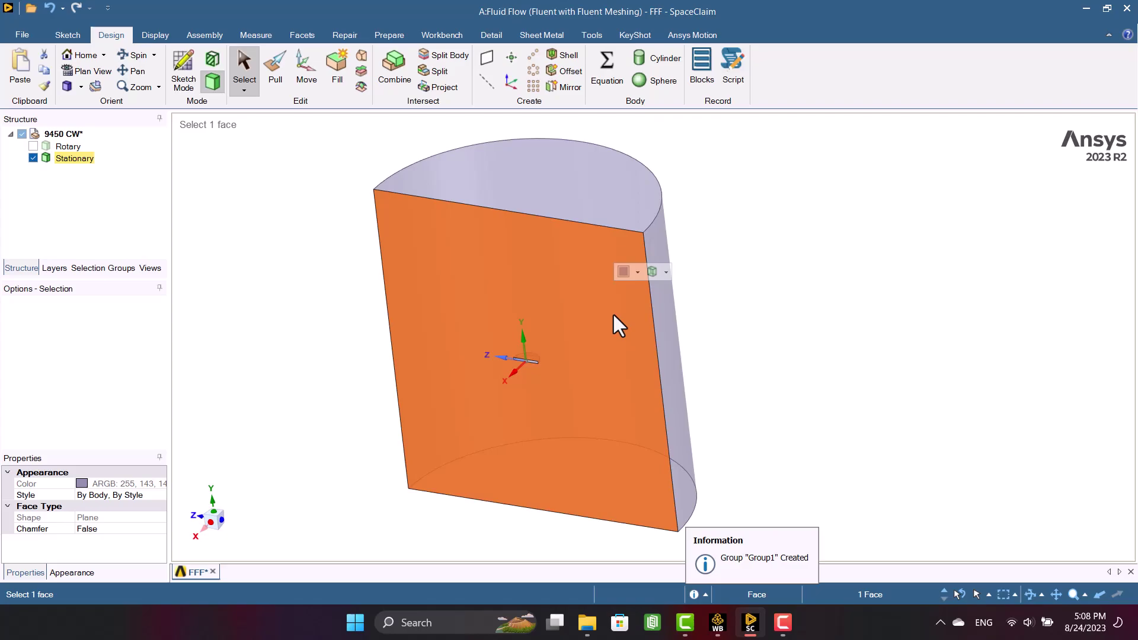
pyautogui.click(124, 270)
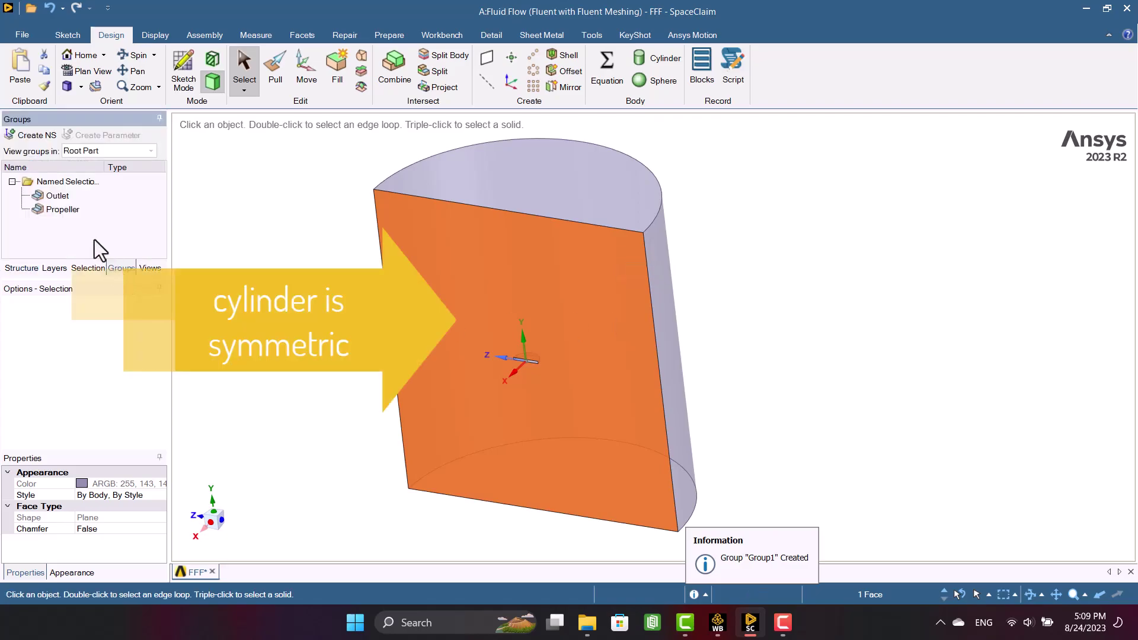
pyautogui.click(32, 136)
pyautogui.write('Symmetry')
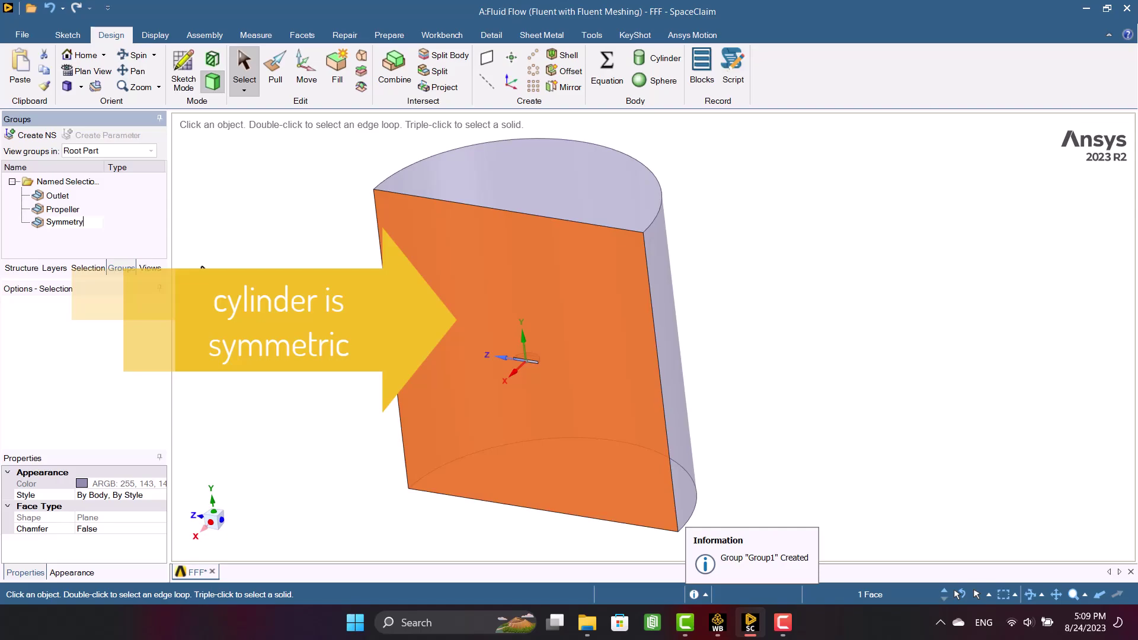
pyautogui.press('Return')
pyautogui.click(201, 267)
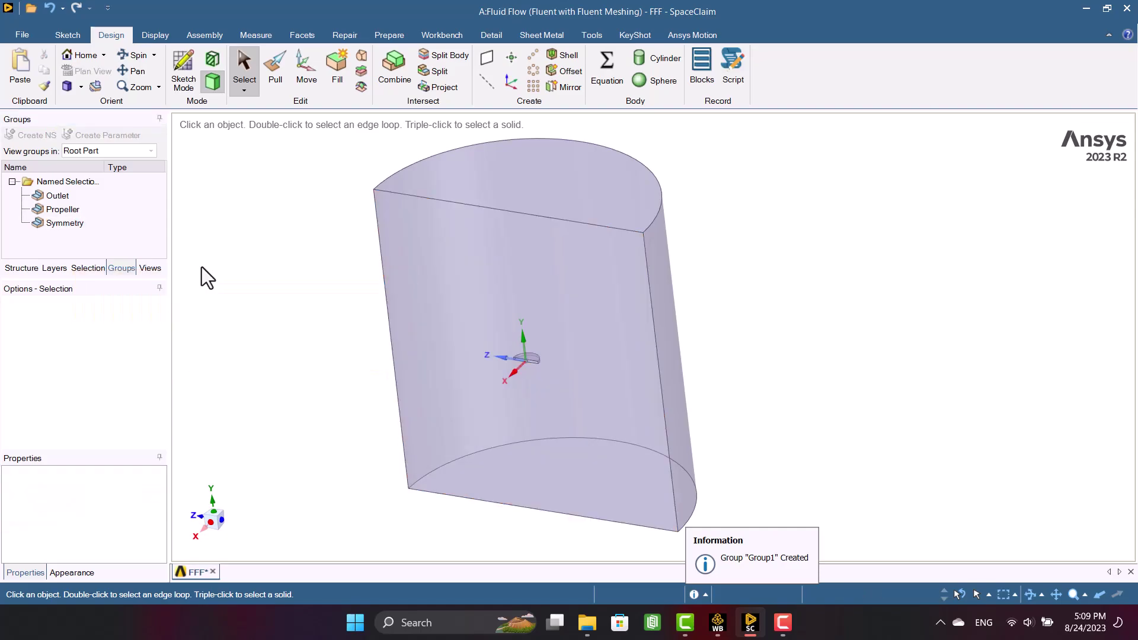
pyautogui.click(22, 268)
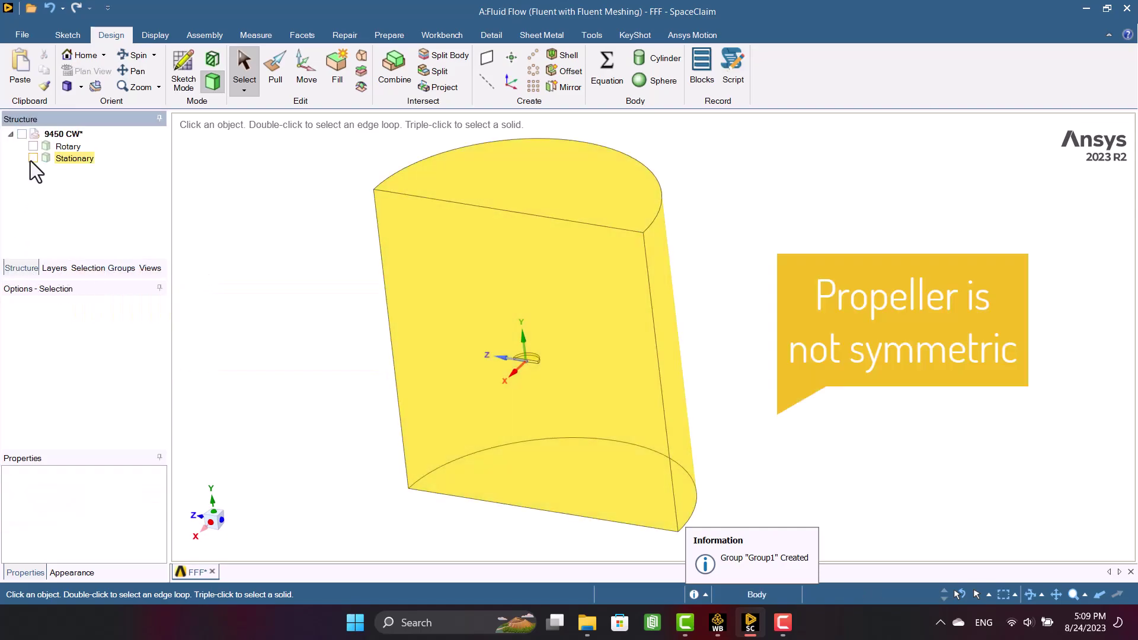
# Step: Hide the Stationary body, show Rotary, and view the model along the X axis
pyautogui.click(33, 159)
pyautogui.click(32, 146)
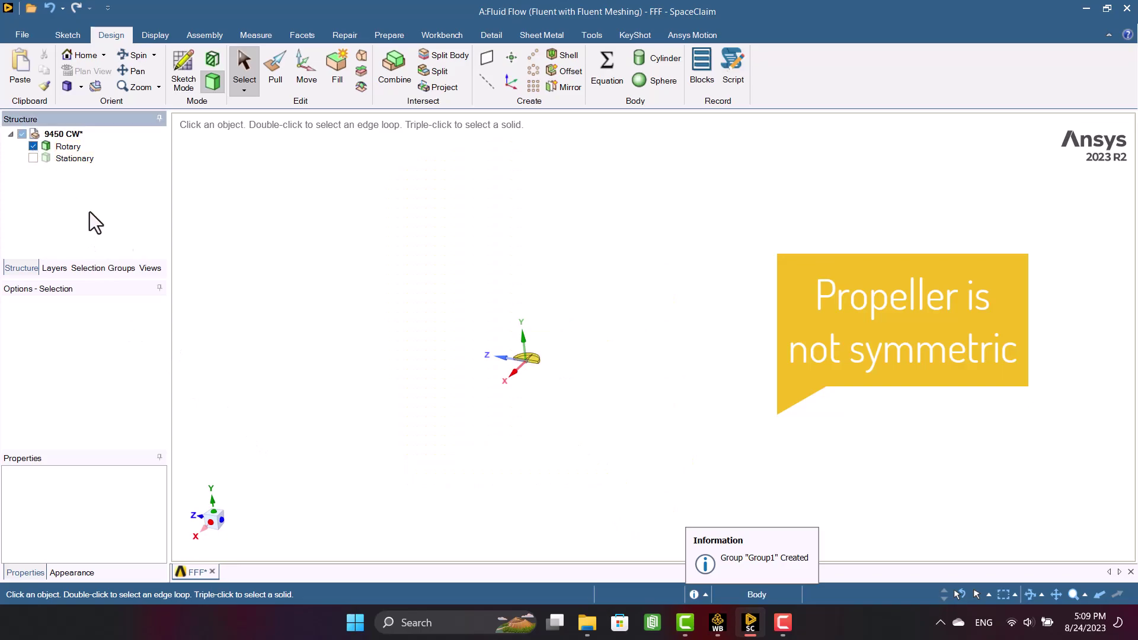
pyautogui.click(201, 530)
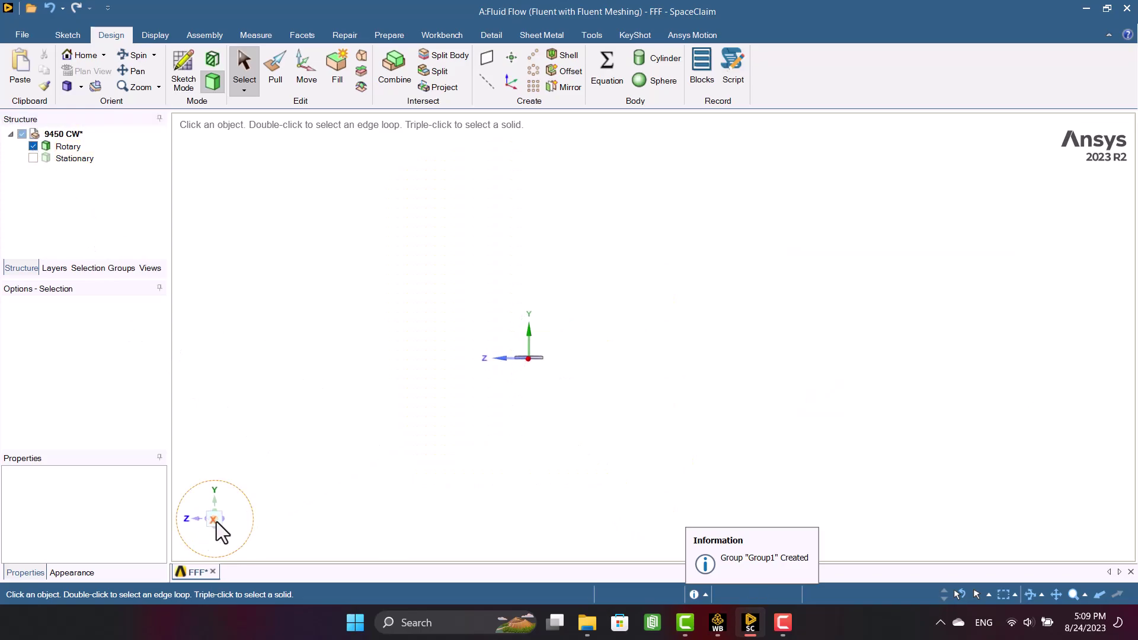
pyautogui.scroll(10, 490, 361)
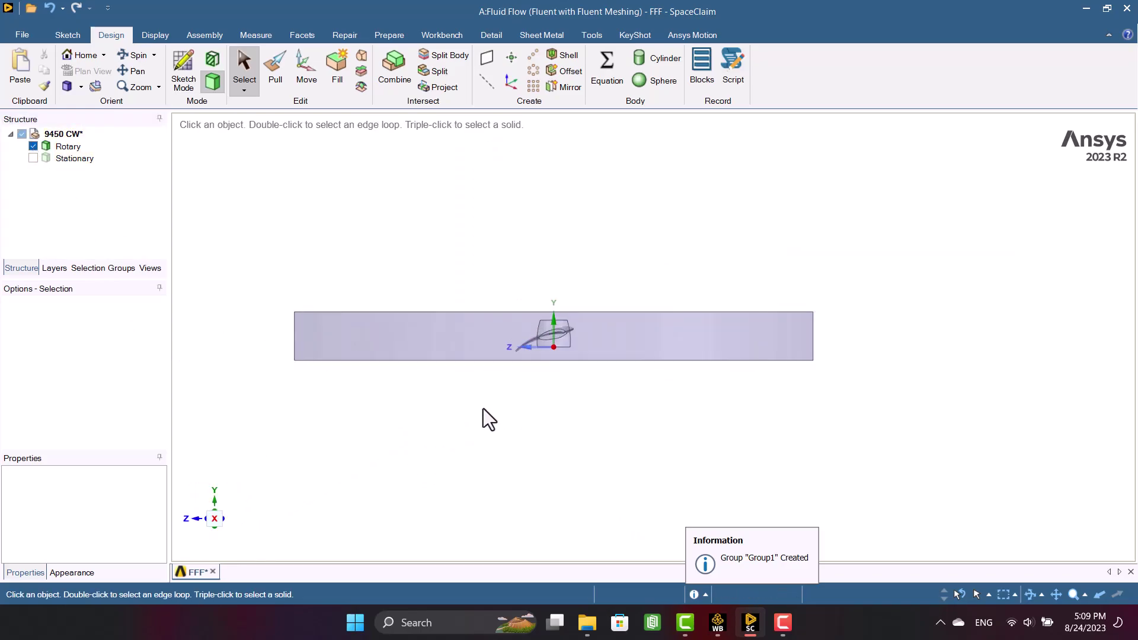
pyautogui.scroll(-2, 490, 410)
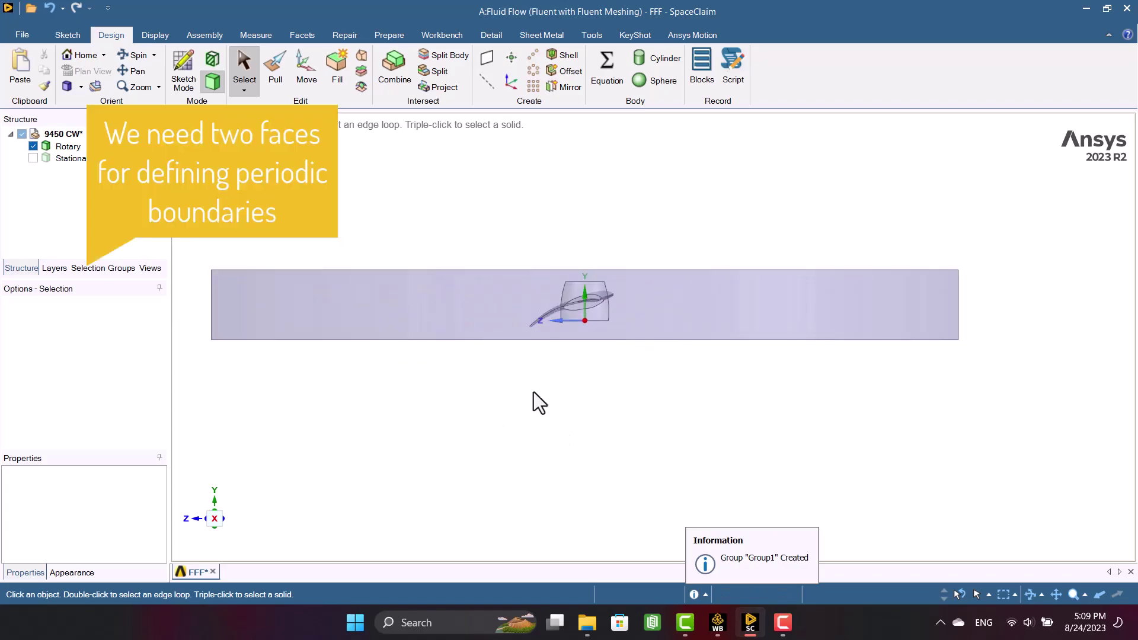
# Step: Split the Rotary domain's flat face with a split point at 50 mm
pyautogui.click(431, 71)
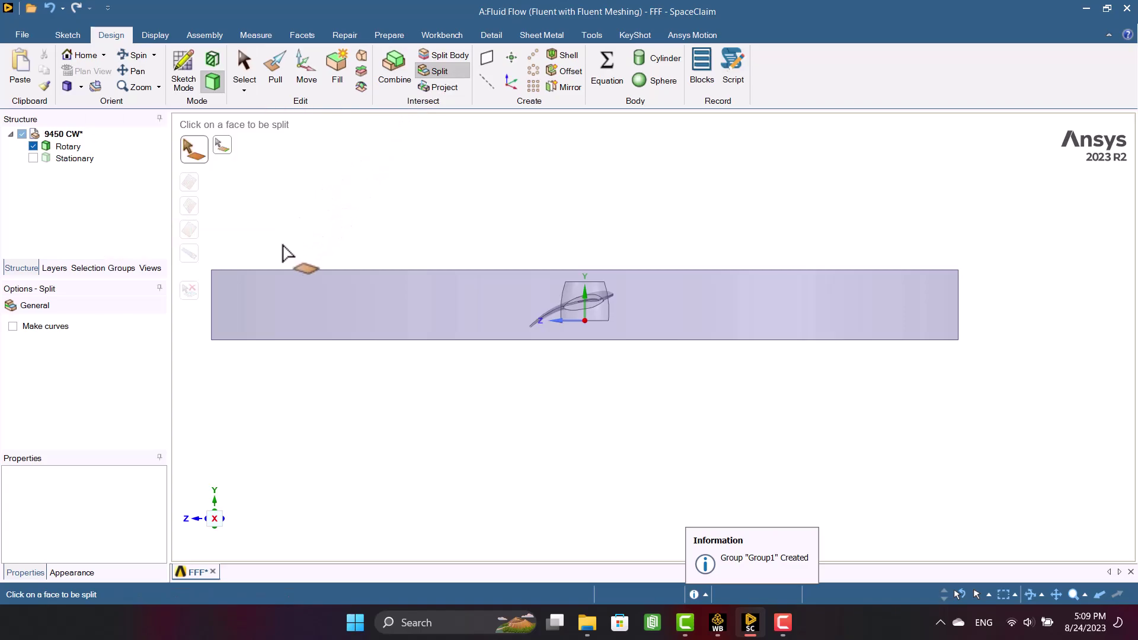
pyautogui.click(271, 291)
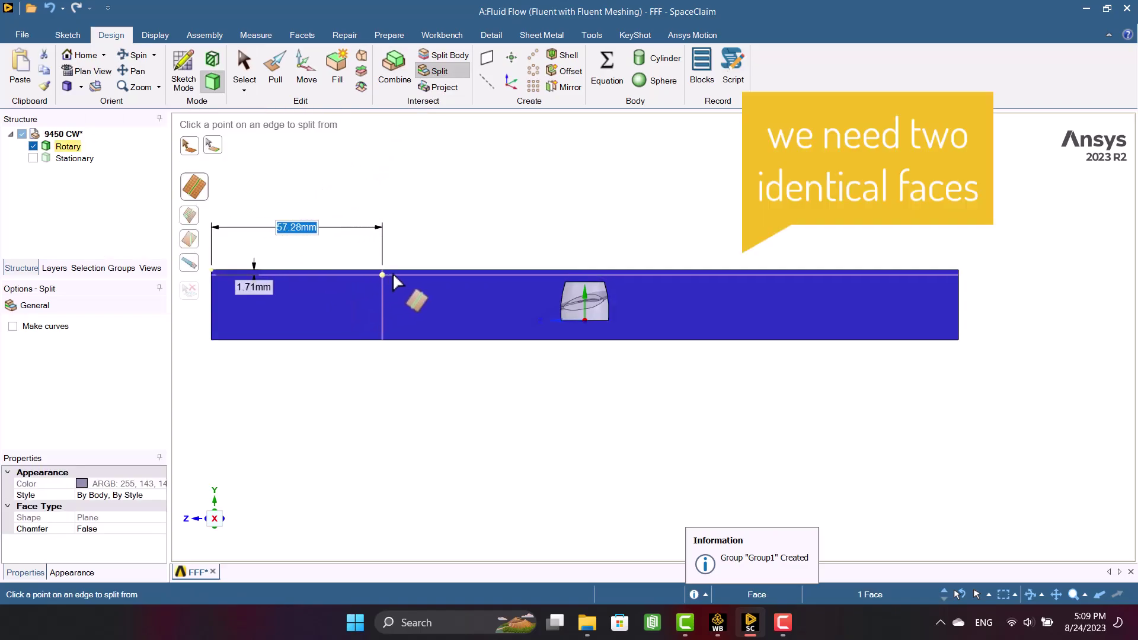
pyautogui.write('5')
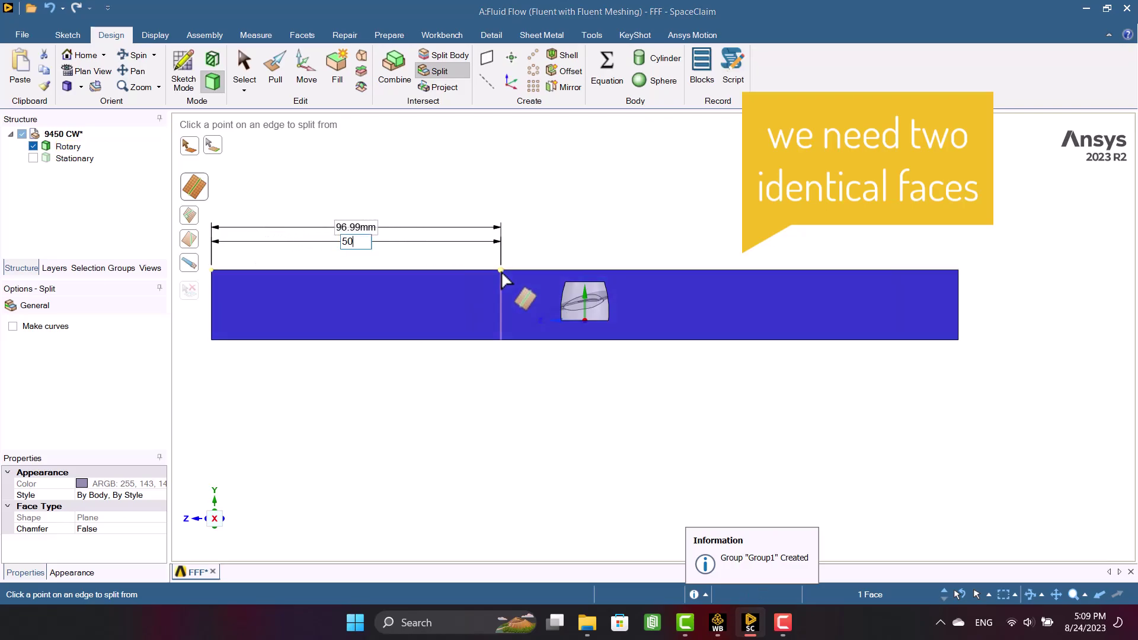
pyautogui.write('0')
pyautogui.press('Return')
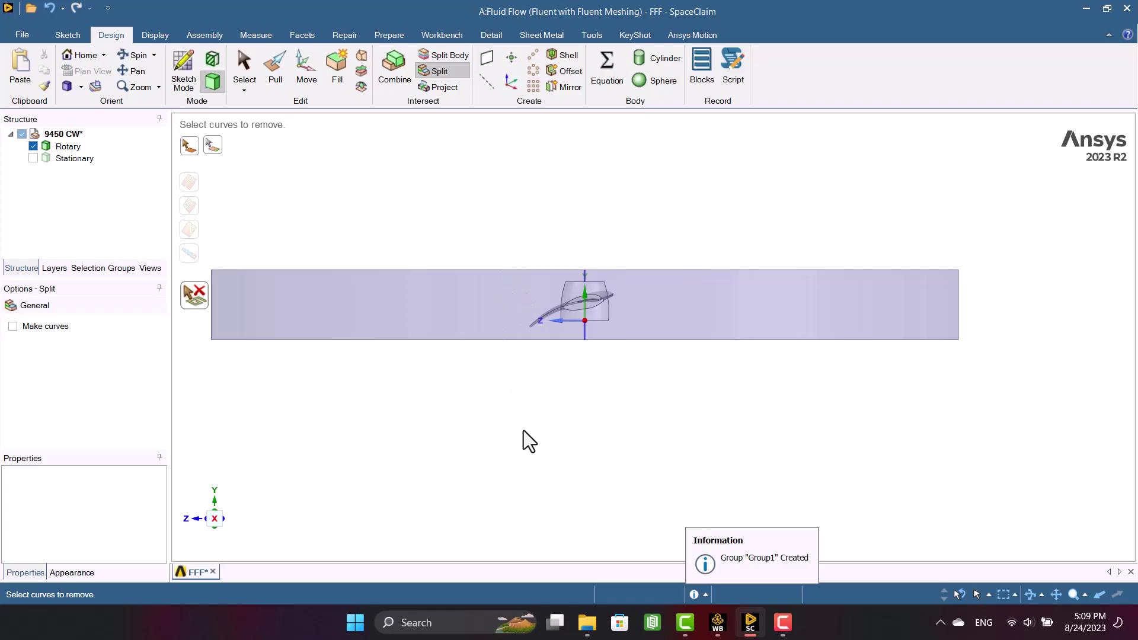
pyautogui.press('Escape')
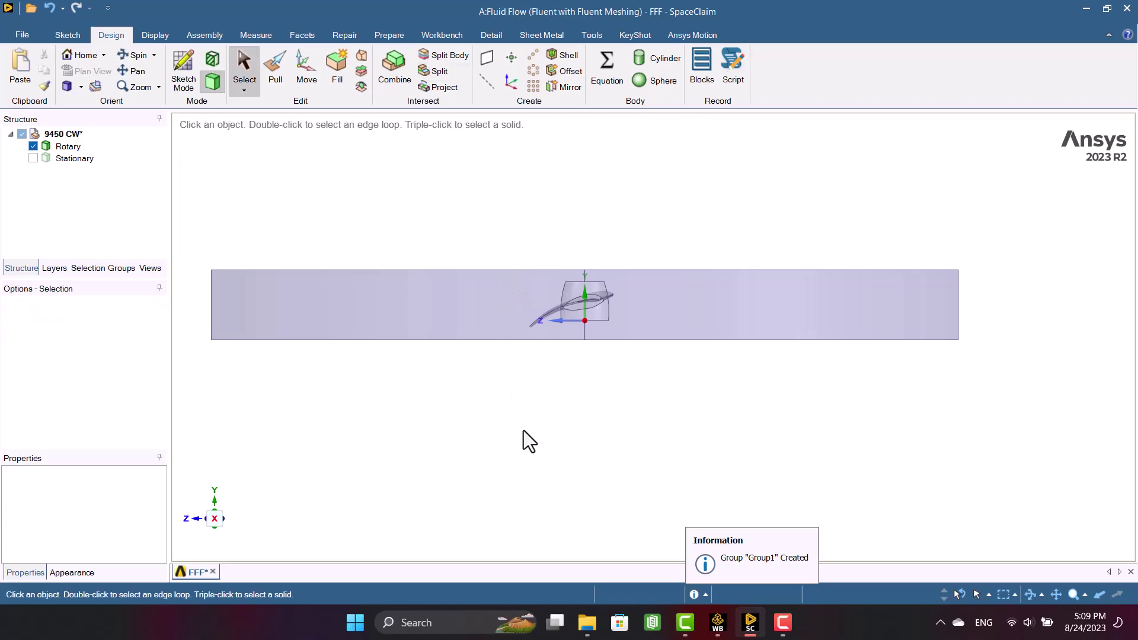
pyautogui.scroll(2, 524, 430)
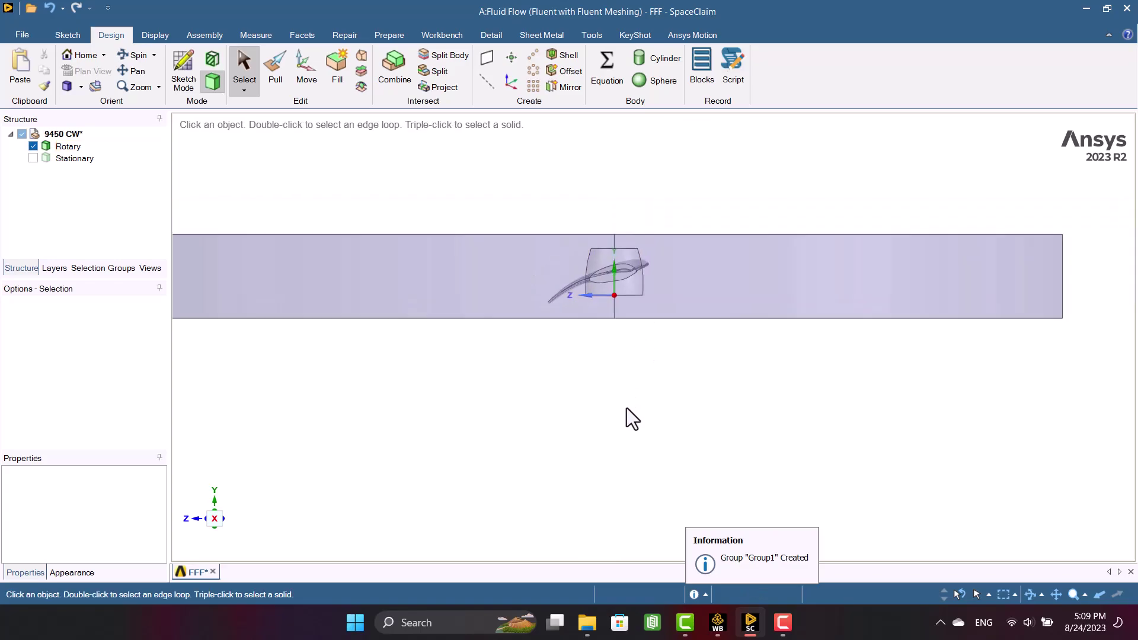
# Step: Name the flat face left of the blade hub as the 'Periodic 1' named selection
pyautogui.moveTo(627, 408); pyautogui.dragTo(482, 447, button='middle')
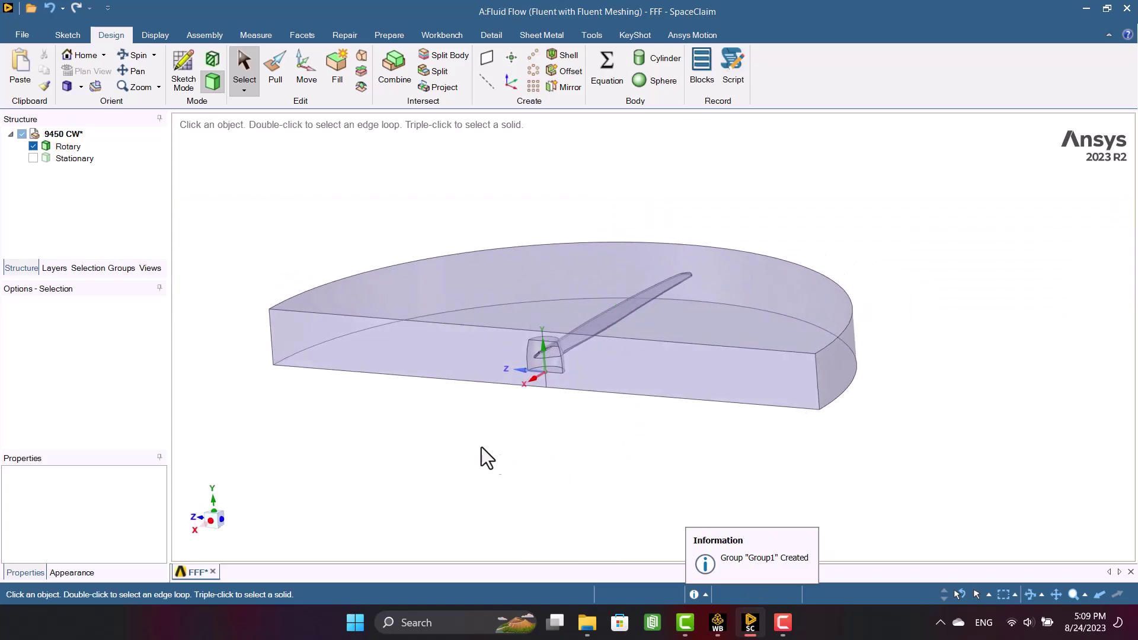
pyautogui.click(422, 351)
pyautogui.click(120, 270)
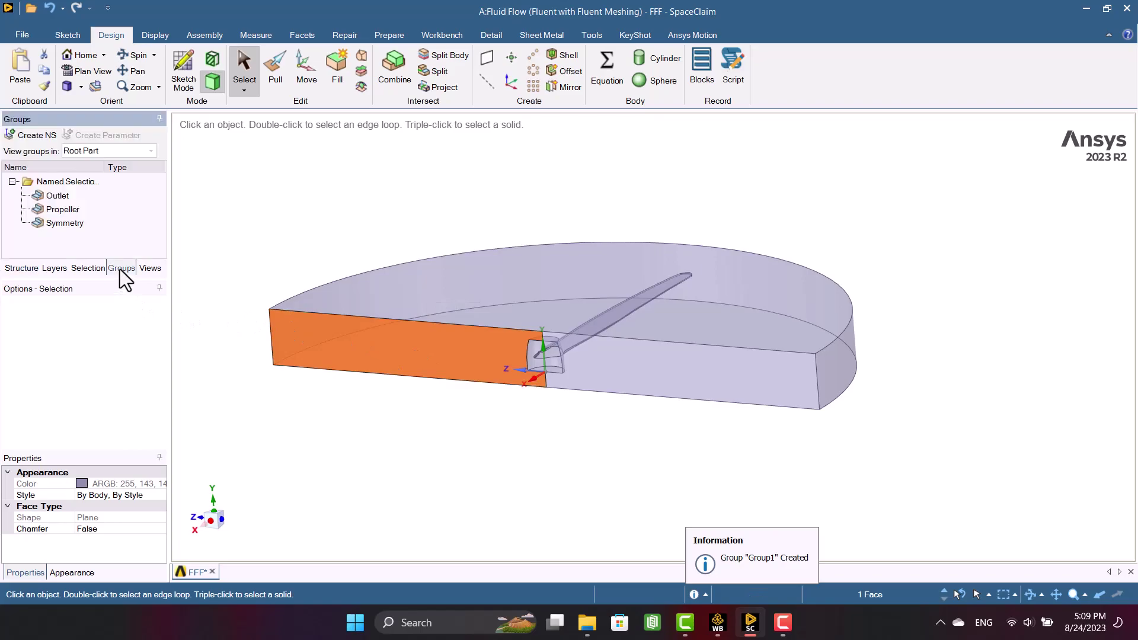
pyautogui.click(23, 136)
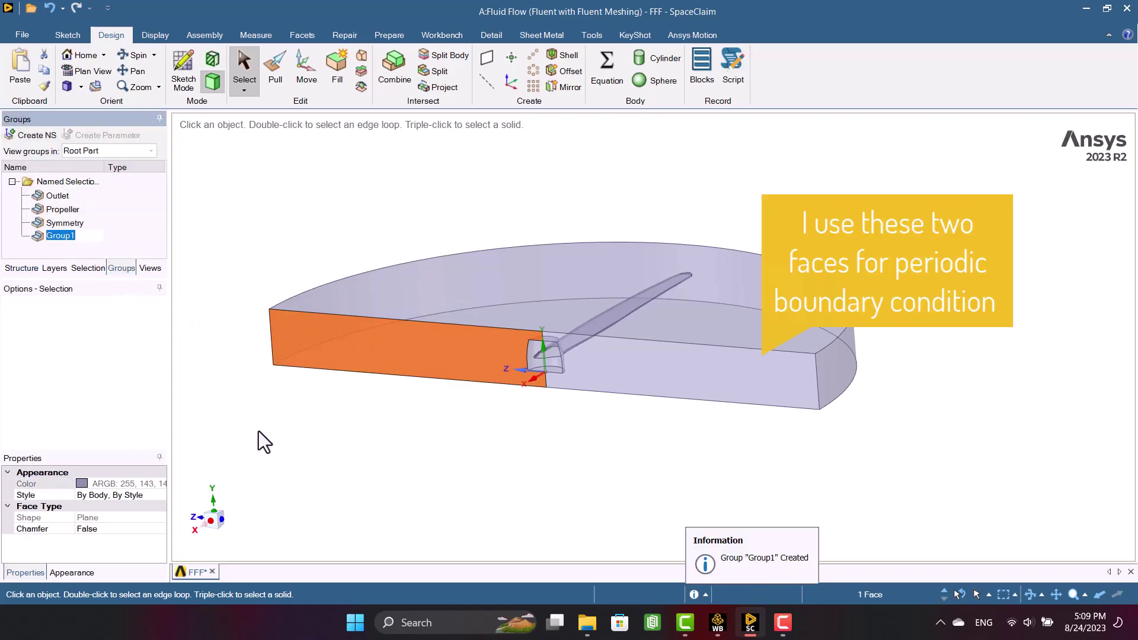
pyautogui.write('Periodic 1')
pyautogui.press('Return')
# Step: Make the flat face right of the blade hub the 'Periodic 2' named selection
pyautogui.click(285, 433)
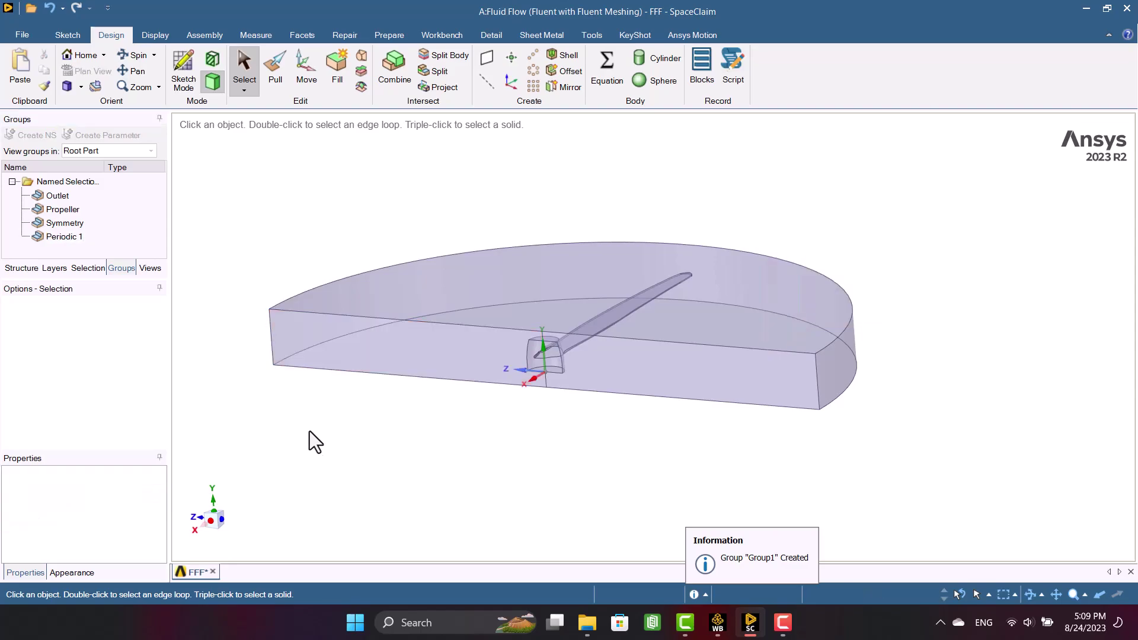
pyautogui.click(689, 372)
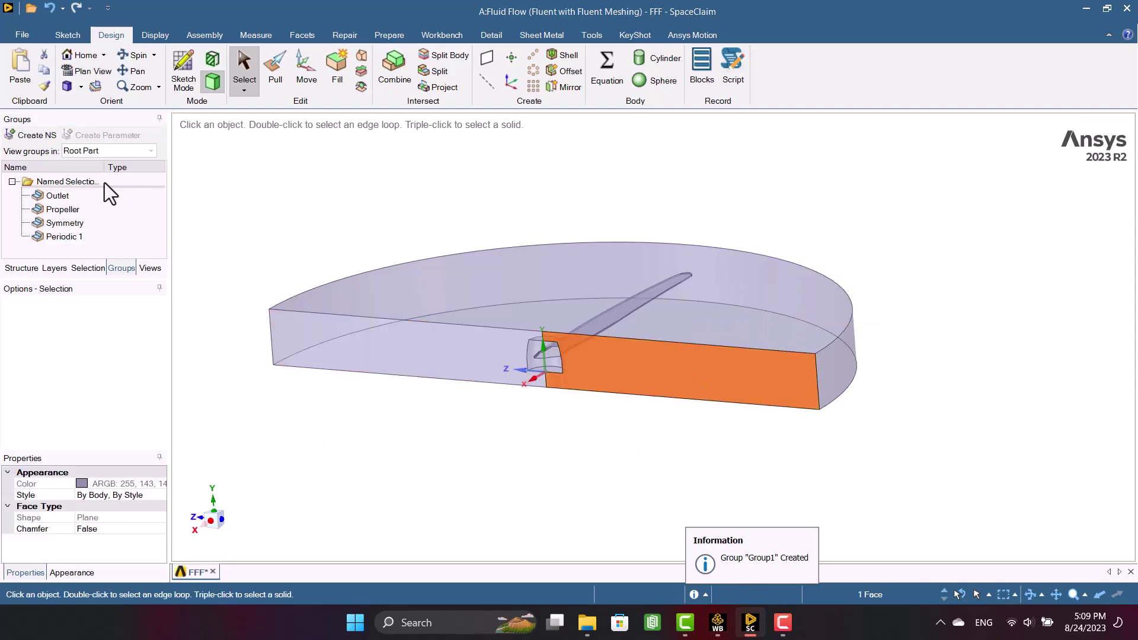
pyautogui.click(30, 136)
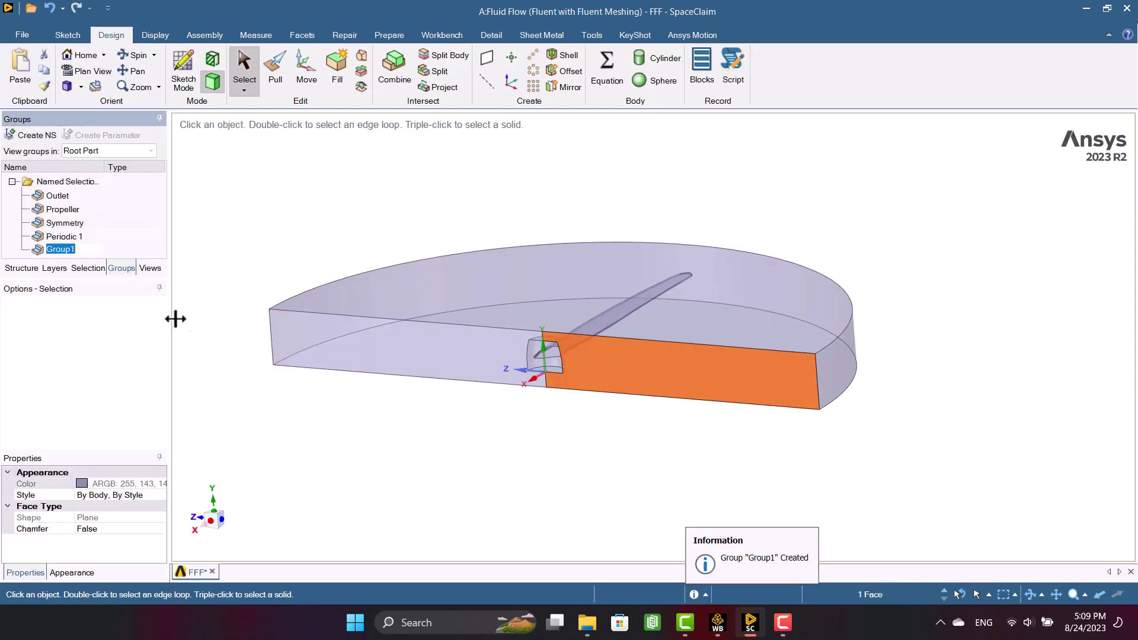
pyautogui.click(237, 394)
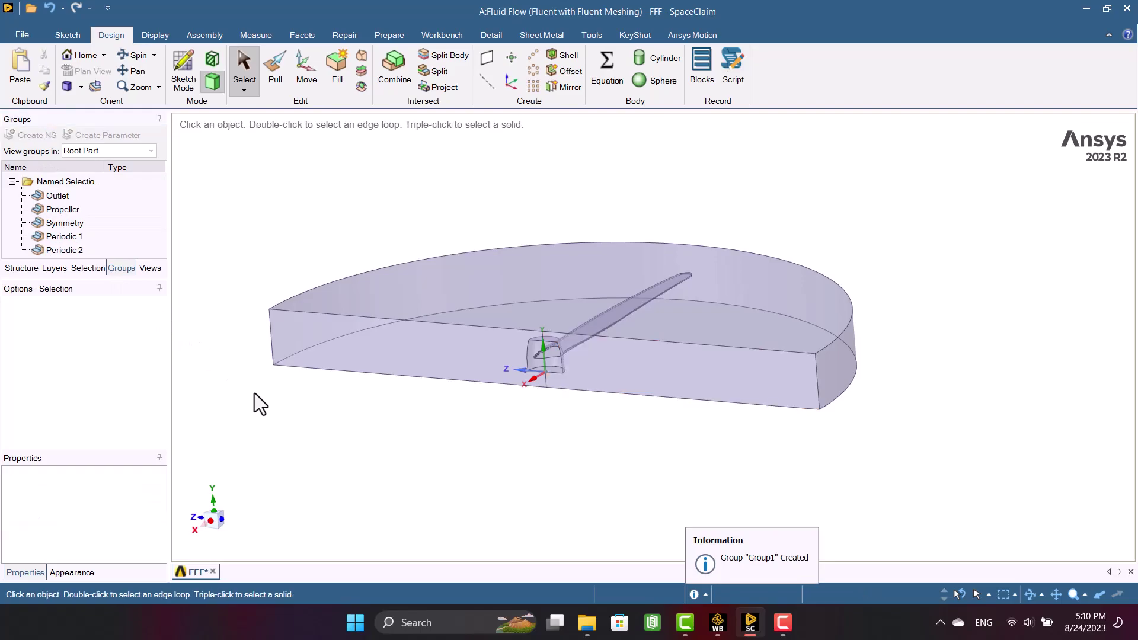
# Step: Show the Stationary body again in the Structure tree
pyautogui.click(21, 268)
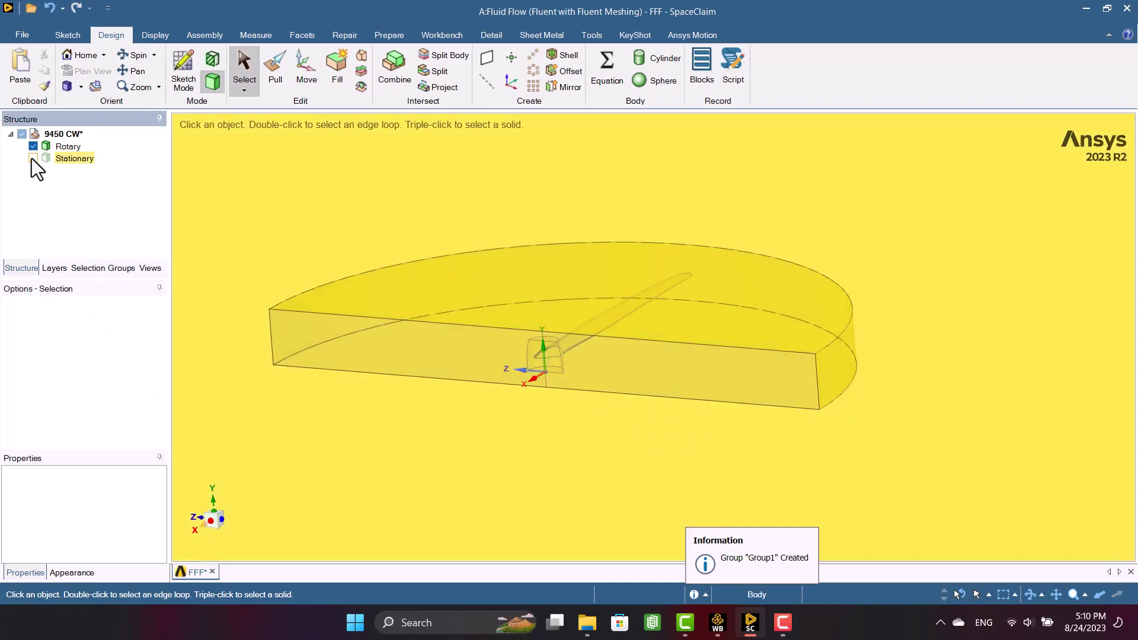
pyautogui.click(33, 158)
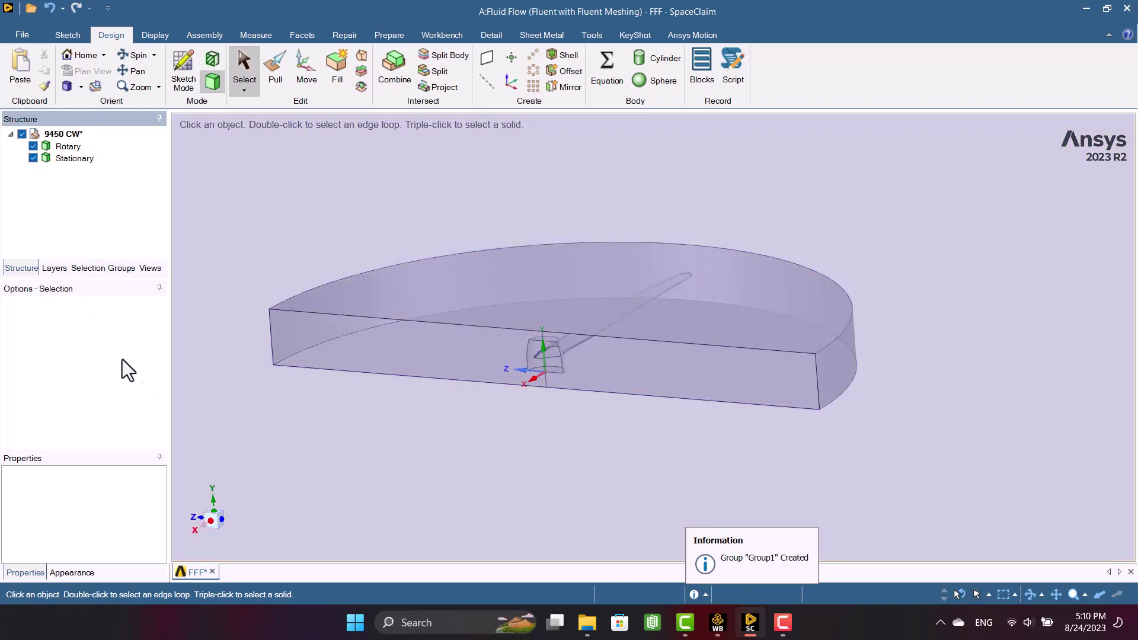
pyautogui.scroll(-5, 657, 347)
pyautogui.scroll(5, 656, 347)
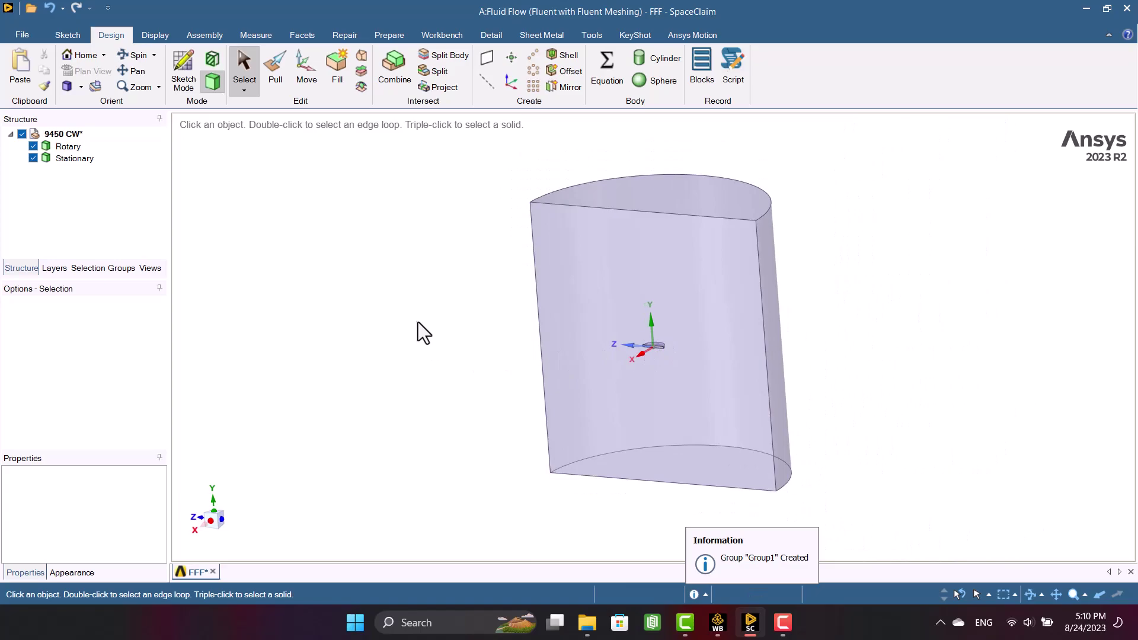
# Step: Apply Workbench Share to join Rotary and Stationary's coincident 3 faces and 8 edges
pyautogui.click(445, 35)
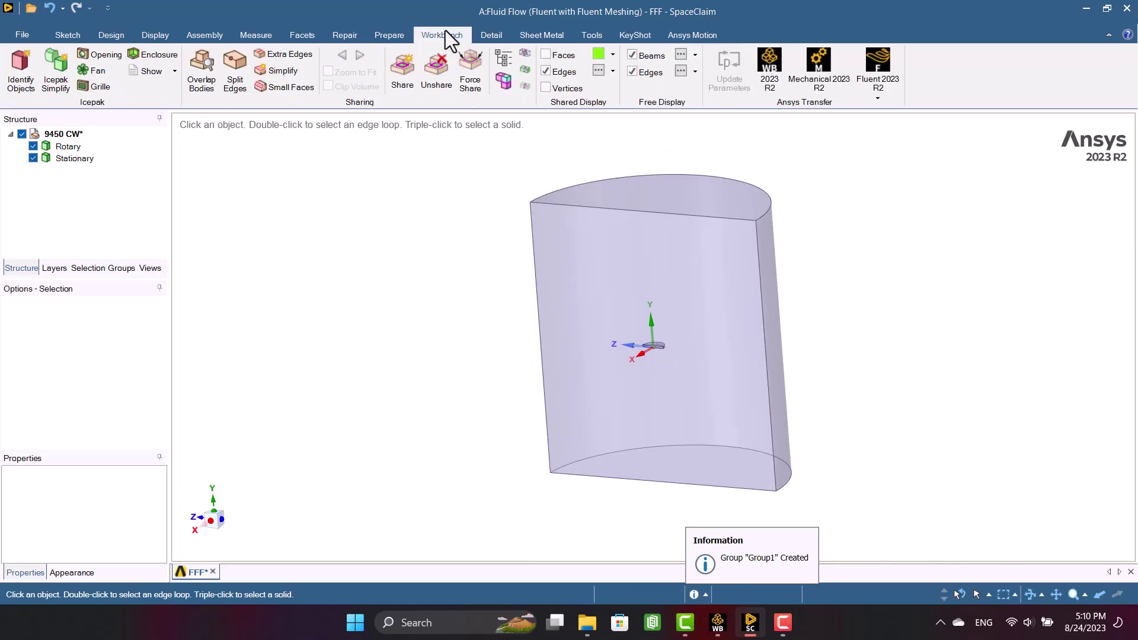
pyautogui.click(401, 74)
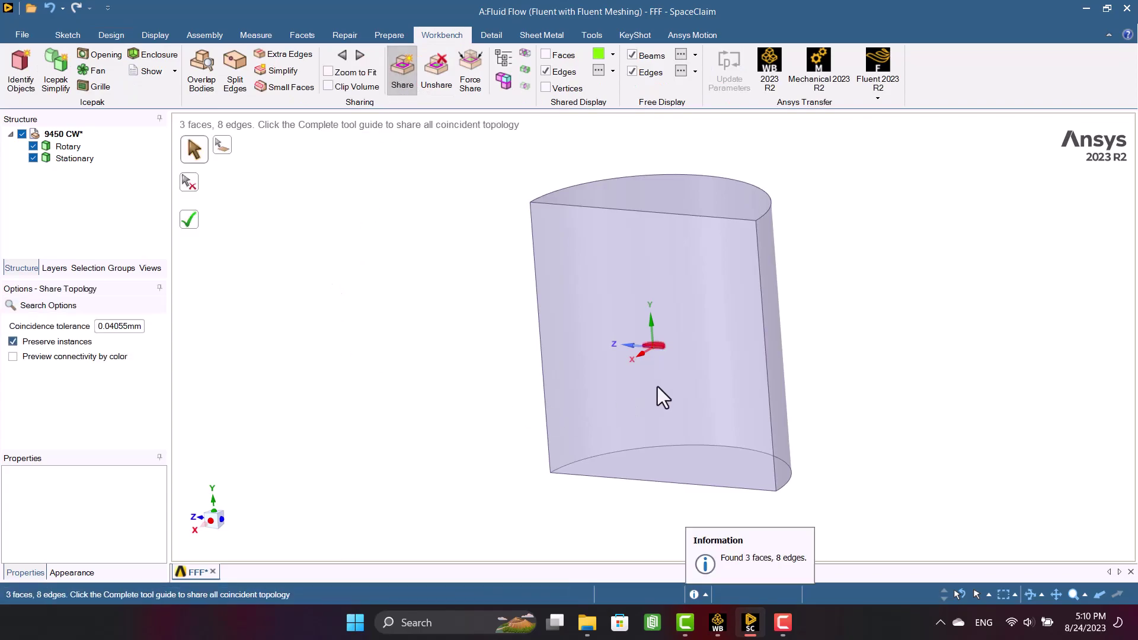
pyautogui.scroll(5, 657, 386)
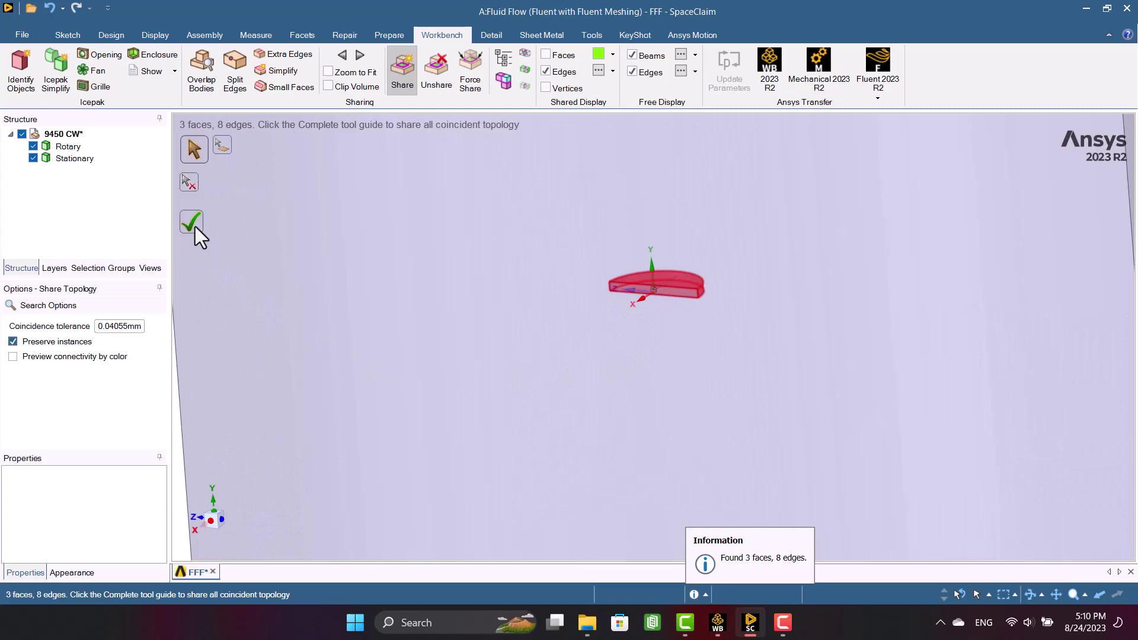
pyautogui.click(191, 222)
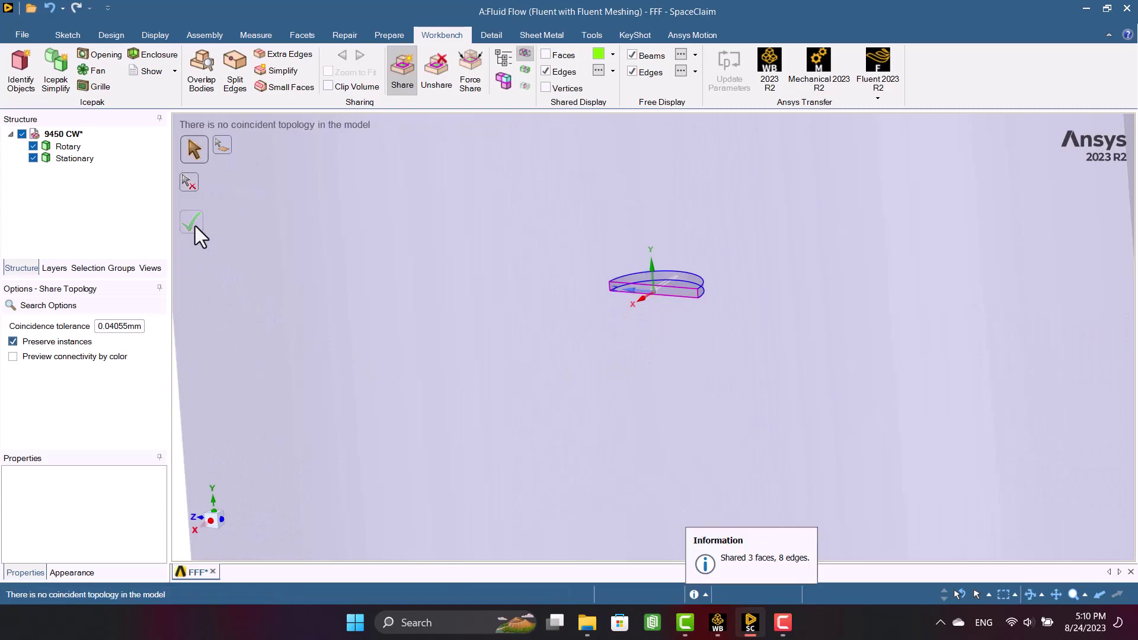